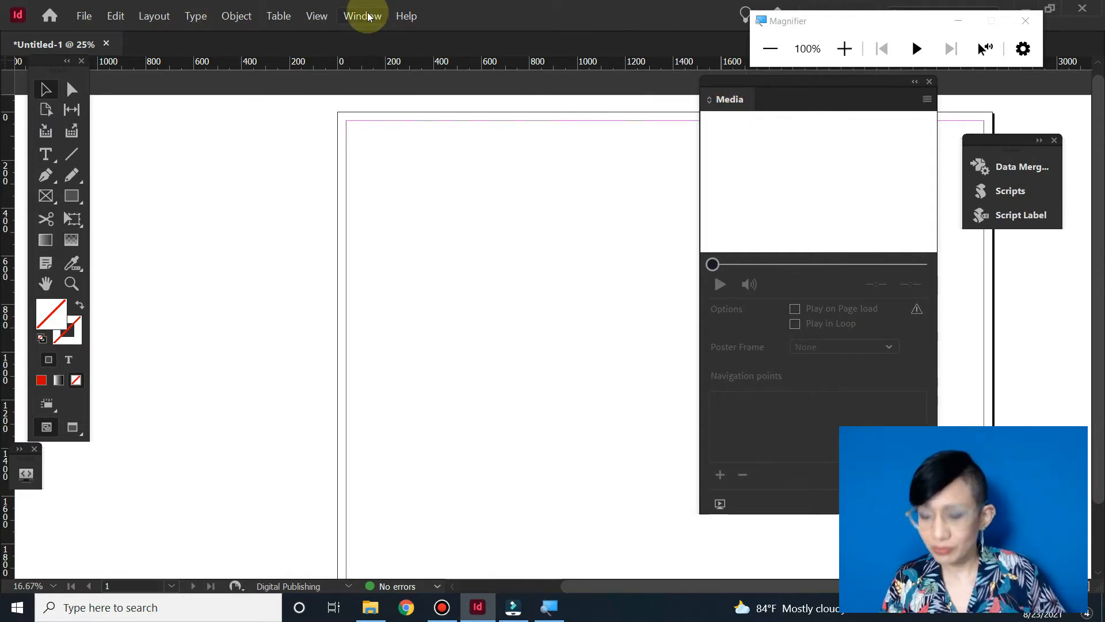
Examine the list of interactive panels, from Animation through Timing, with the screen magnified to 200%
{"action": "key", "text": "super+plus"}
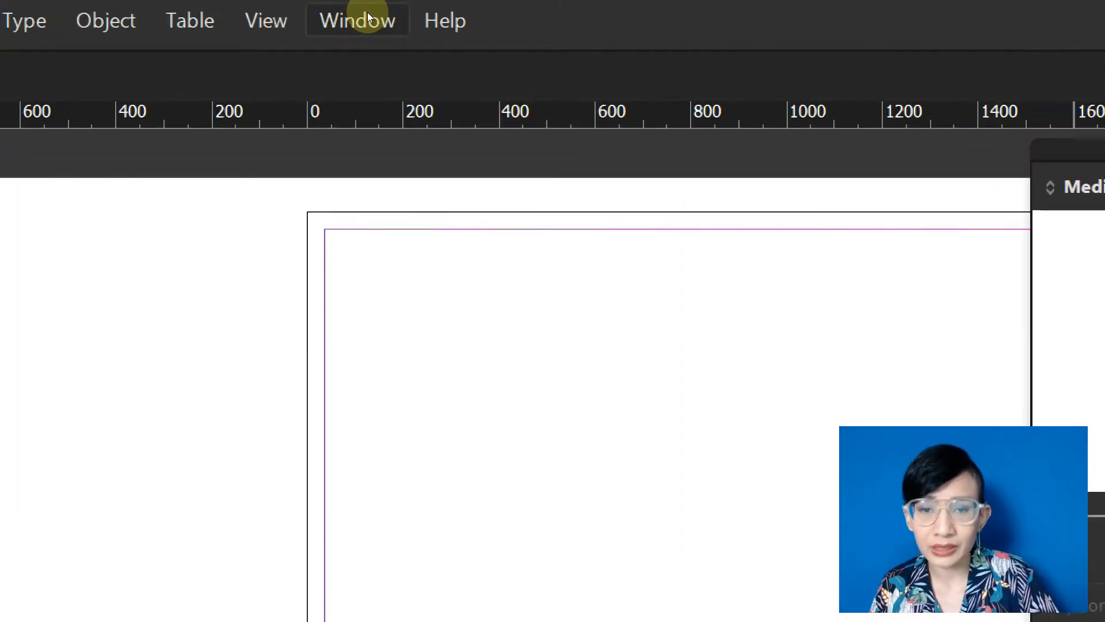
{"action": "left_click", "coordinate": [367, 12]}
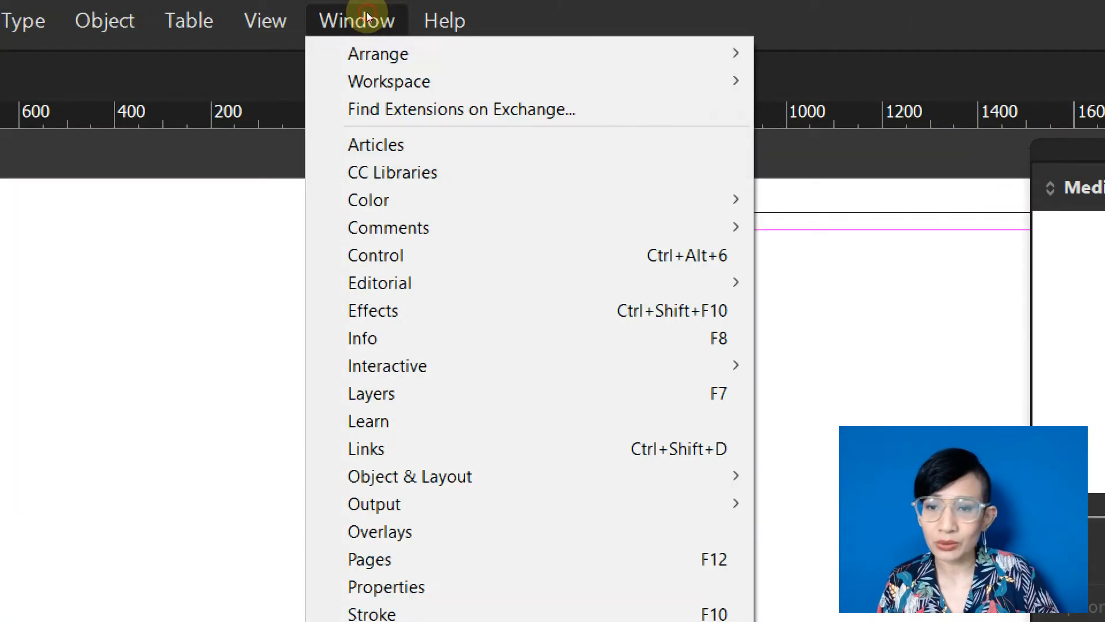
{"action": "key", "text": "Up"}
{"action": "key", "text": "Up"}
{"action": "key", "text": "Up"}
{"action": "key", "text": "Up"}
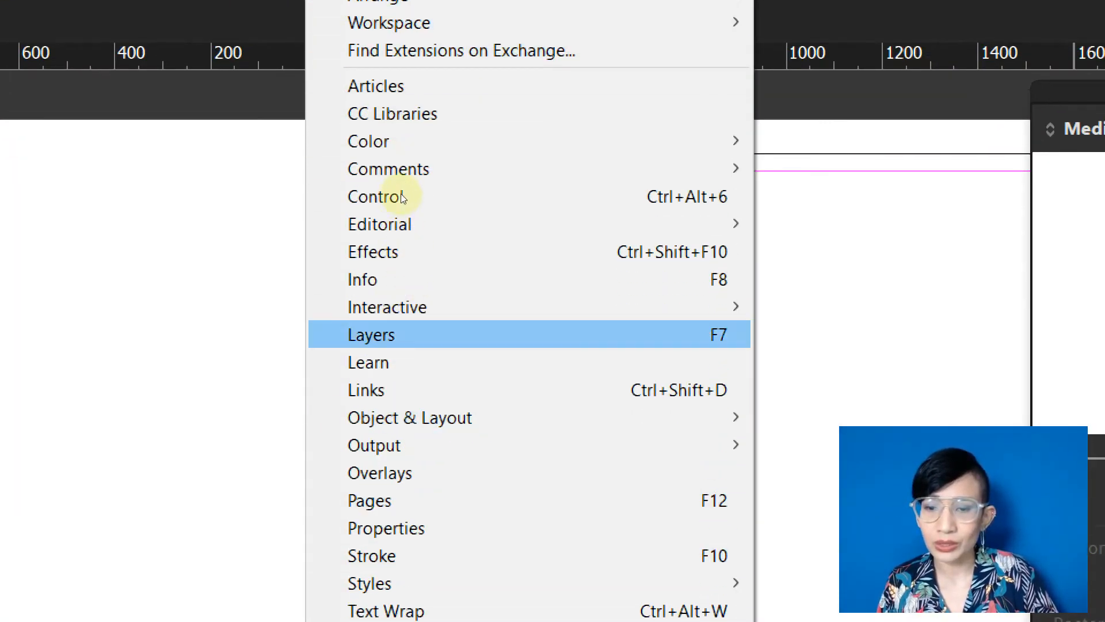
{"action": "key", "text": "Up"}
{"action": "key", "text": "Right"}
{"action": "key", "text": "Down"}
{"action": "key", "text": "Up"}
{"action": "key", "text": "Down"}
{"action": "key", "text": "Down"}
{"action": "key", "text": "Down"}
{"action": "key", "text": "Down"}
{"action": "key", "text": "Down"}
{"action": "key", "text": "Down"}
{"action": "key", "text": "Down"}
{"action": "key", "text": "Down"}
{"action": "key", "text": "Down"}
{"action": "key", "text": "Down"}
{"action": "key", "text": "Up"}
{"action": "key", "text": "Up"}
{"action": "key", "text": "Up"}
{"action": "key", "text": "Up"}
{"action": "key", "text": "Up"}
{"action": "key", "text": "Up"}
{"action": "key", "text": "Up"}
{"action": "key", "text": "Up"}
{"action": "key", "text": "Up"}
{"action": "key", "text": "Down"}
{"action": "key", "text": "Down"}
{"action": "key", "text": "Down"}
{"action": "key", "text": "Down"}
{"action": "key", "text": "Down"}
{"action": "key", "text": "Down"}
{"action": "key", "text": "Down"}
{"action": "key", "text": "Down"}
{"action": "key", "text": "Down"}
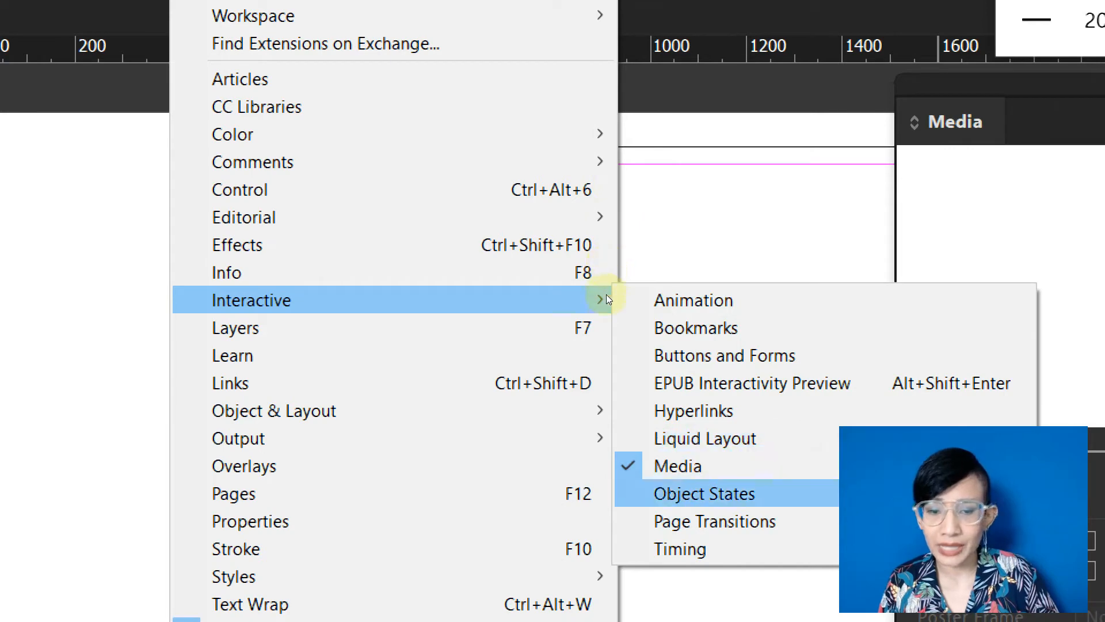
{"action": "key", "text": "Up"}
{"action": "key", "text": "Up"}
{"action": "key", "text": "Up"}
{"action": "key", "text": "Up"}
{"action": "key", "text": "Up"}
{"action": "key", "text": "Up"}
{"action": "key", "text": "Up"}
{"action": "key", "text": "Up"}
{"action": "key", "text": "Up"}
{"action": "key", "text": "Down"}
{"action": "key", "text": "Down"}
{"action": "key", "text": "Down"}
{"action": "key", "text": "Down"}
{"action": "key", "text": "Down"}
{"action": "key", "text": "Down"}
{"action": "key", "text": "Down"}
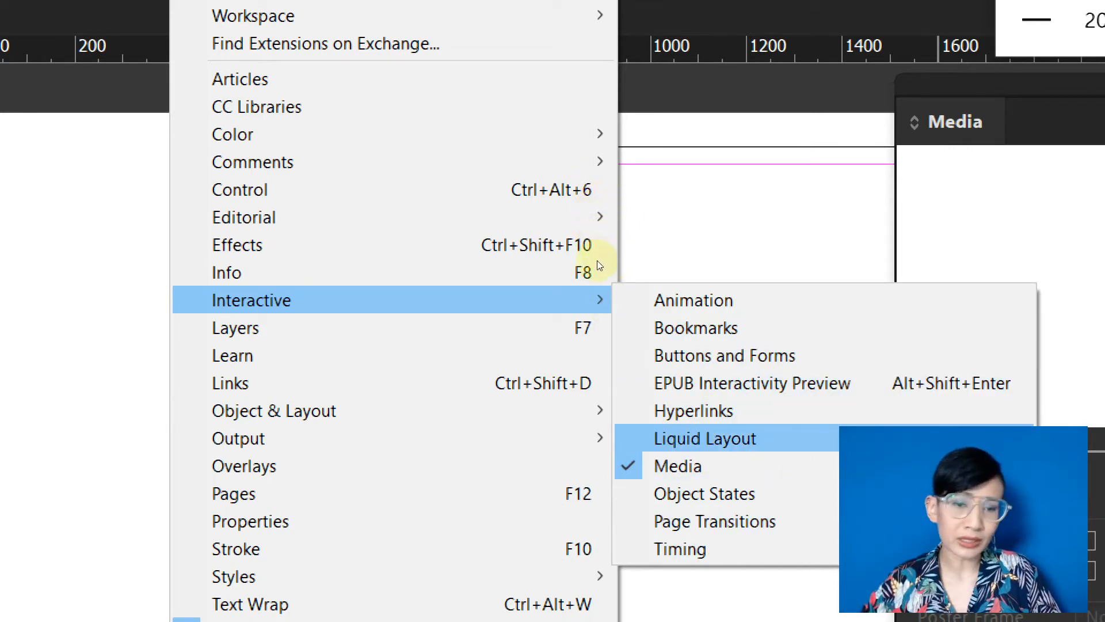
{"action": "key", "text": "Up"}
{"action": "key", "text": "Up"}
{"action": "key", "text": "Up"}
{"action": "key", "text": "Up"}
{"action": "key", "text": "Up"}
{"action": "key", "text": "Up"}
{"action": "key", "text": "Up"}
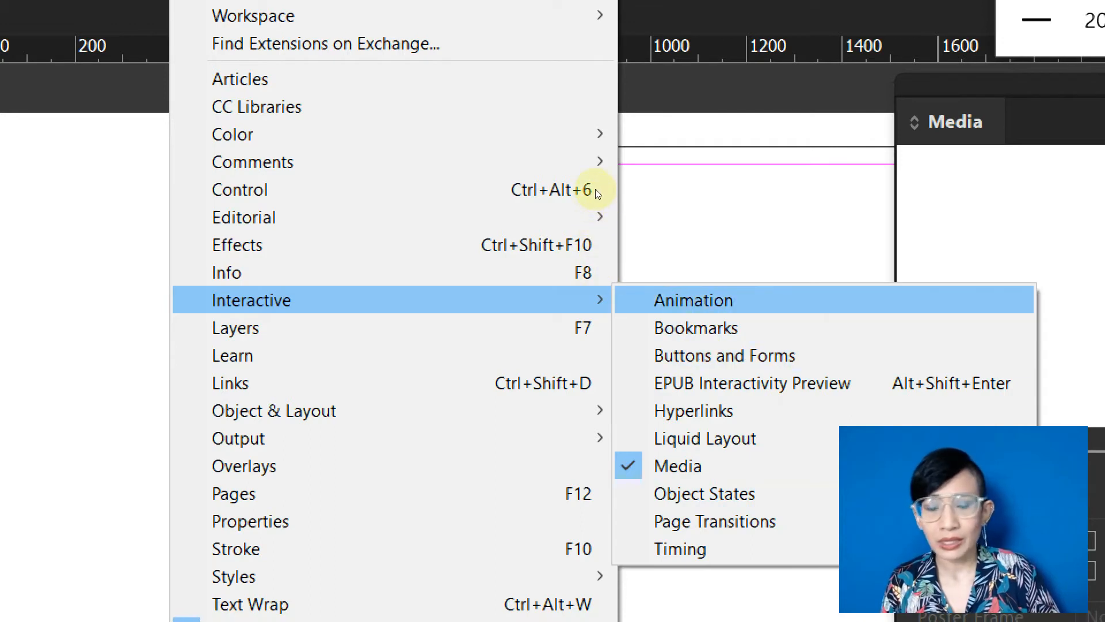
{"action": "key", "text": "Down"}
{"action": "key", "text": "Down"}
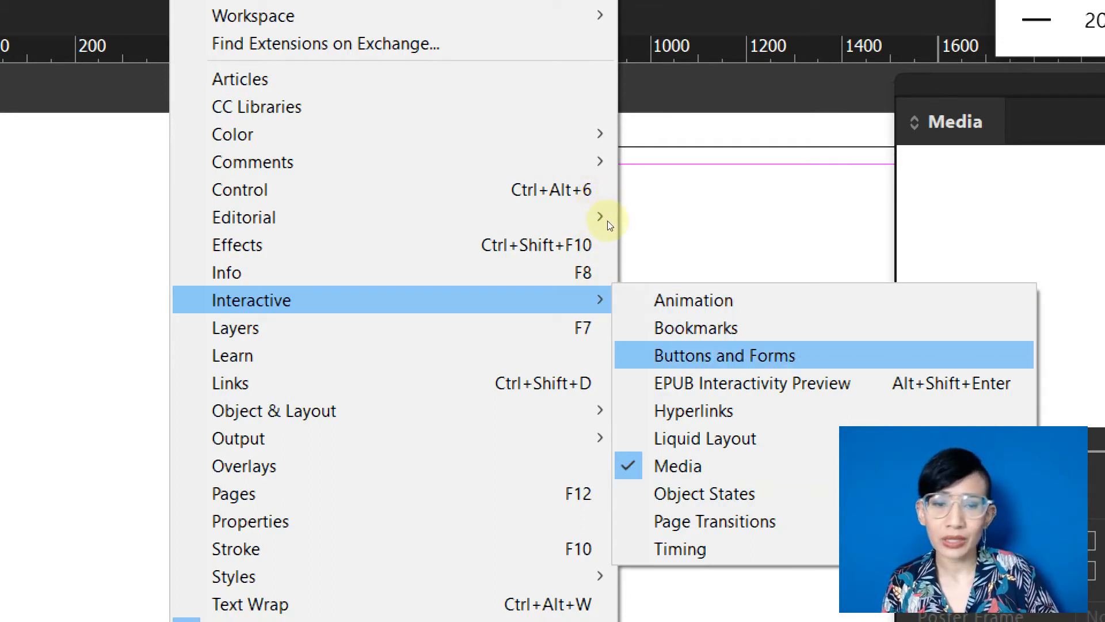
{"action": "key", "text": "Up"}
{"action": "key", "text": "Up"}
{"action": "key", "text": "Down"}
{"action": "key", "text": "Down"}
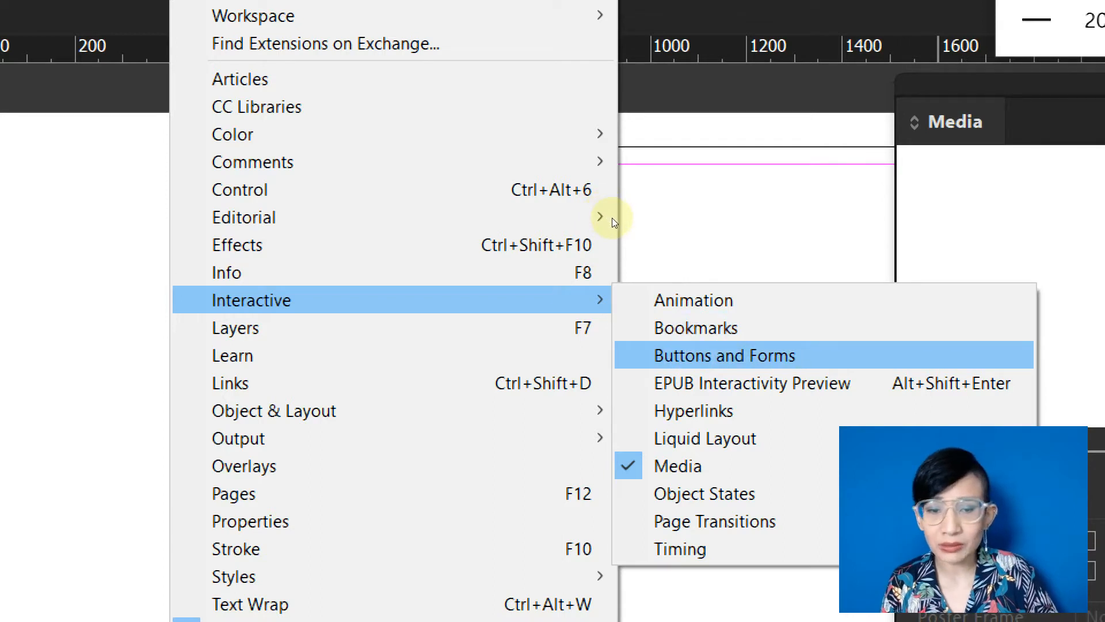
{"action": "key", "text": "Down"}
{"action": "key", "text": "Down"}
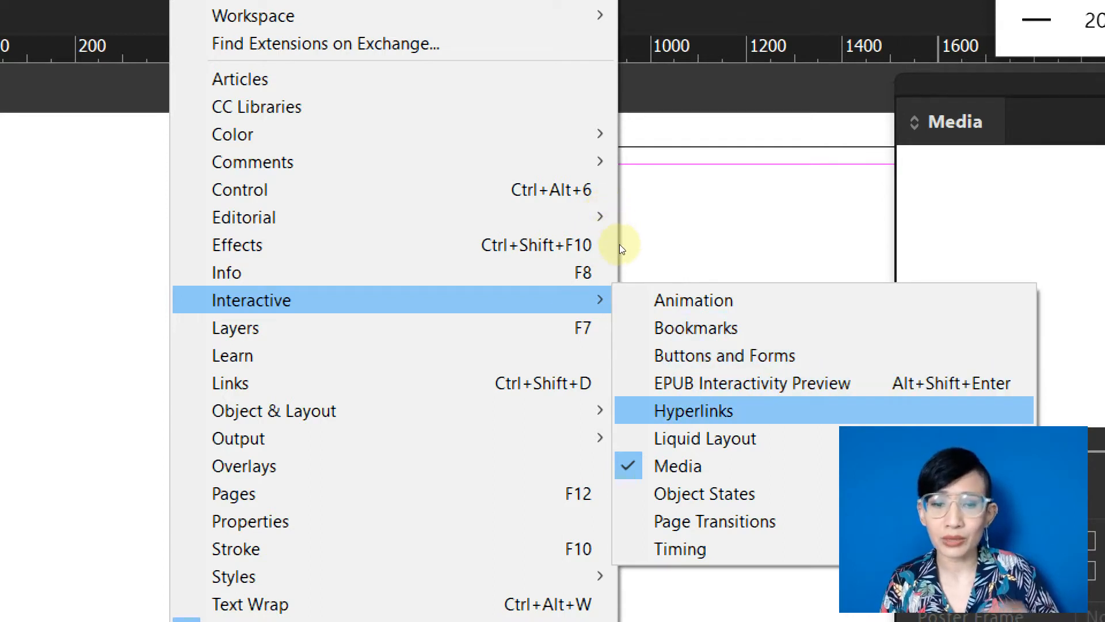
{"action": "key", "text": "Down"}
{"action": "key", "text": "Down"}
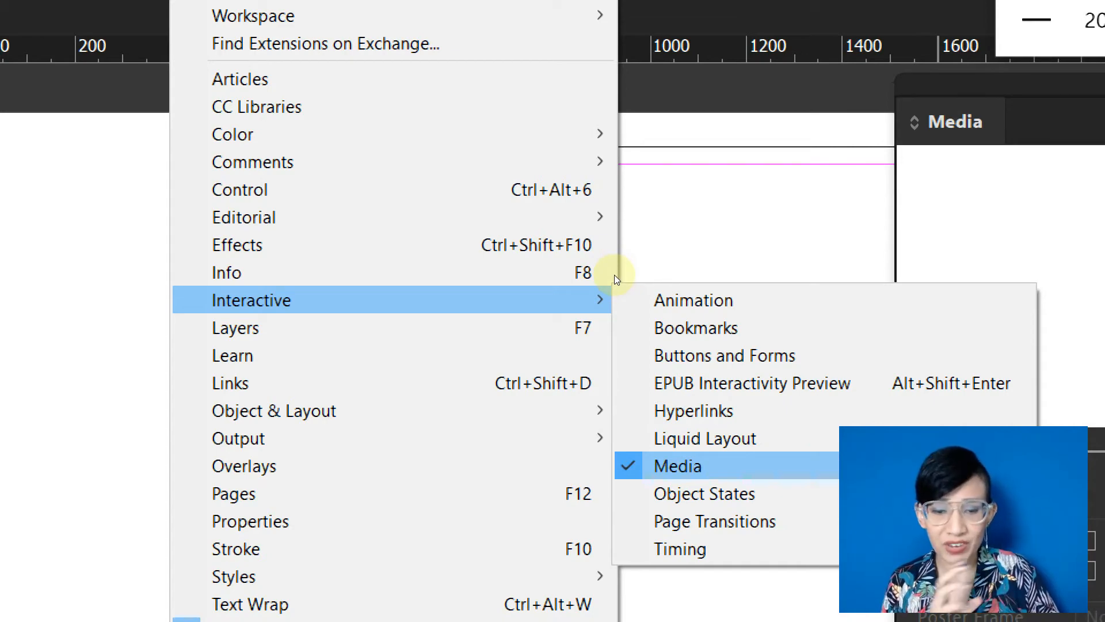
{"action": "key", "text": "Down"}
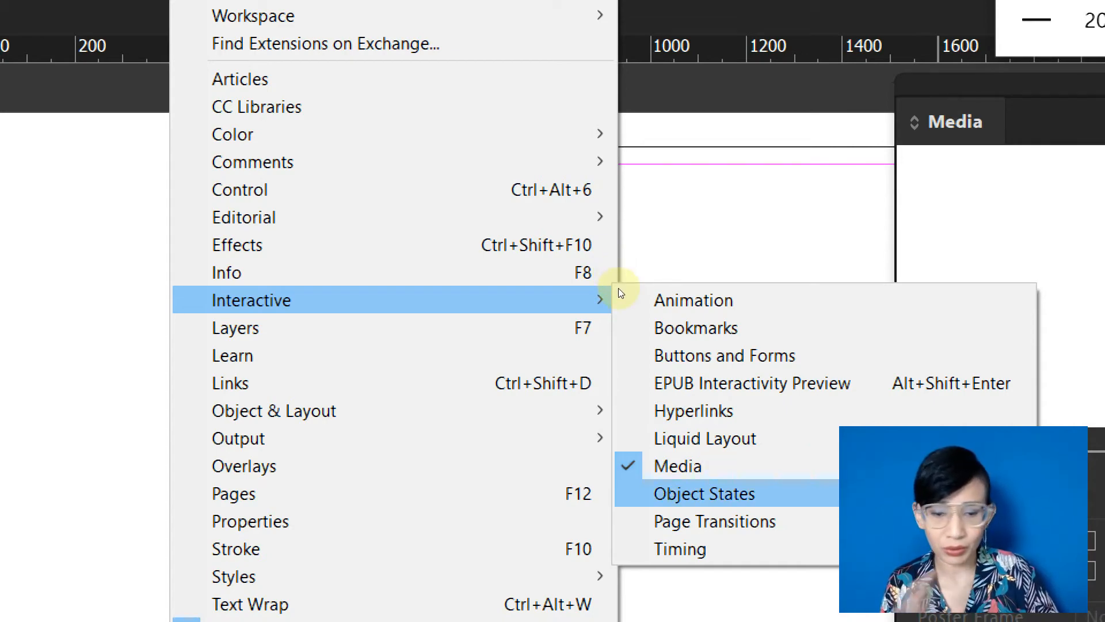
{"action": "key", "text": "Down"}
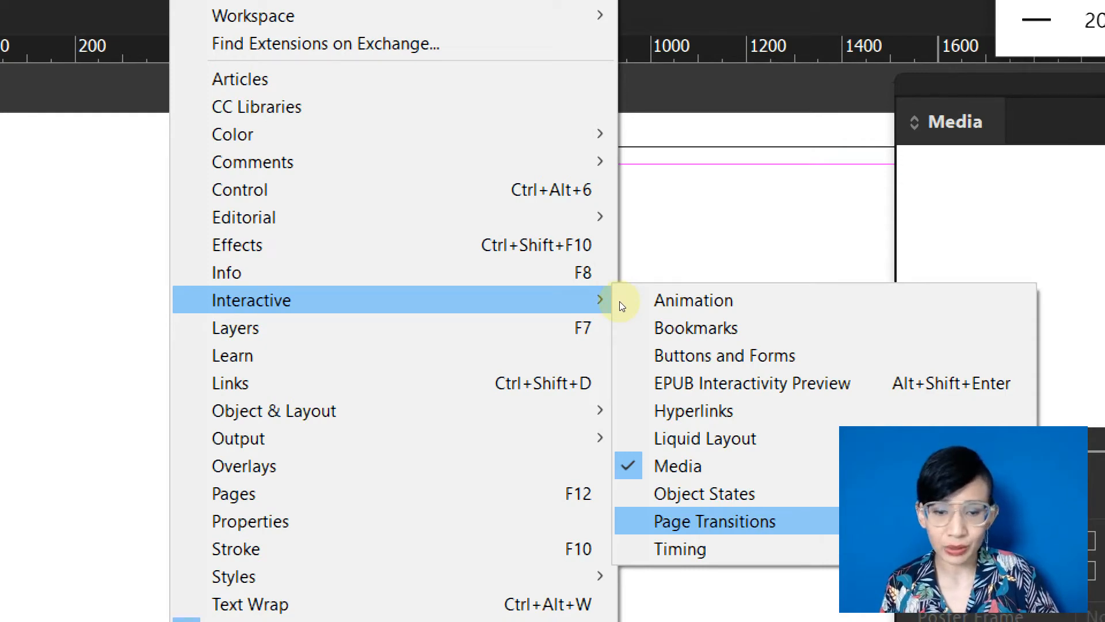
{"action": "key", "text": "Up"}
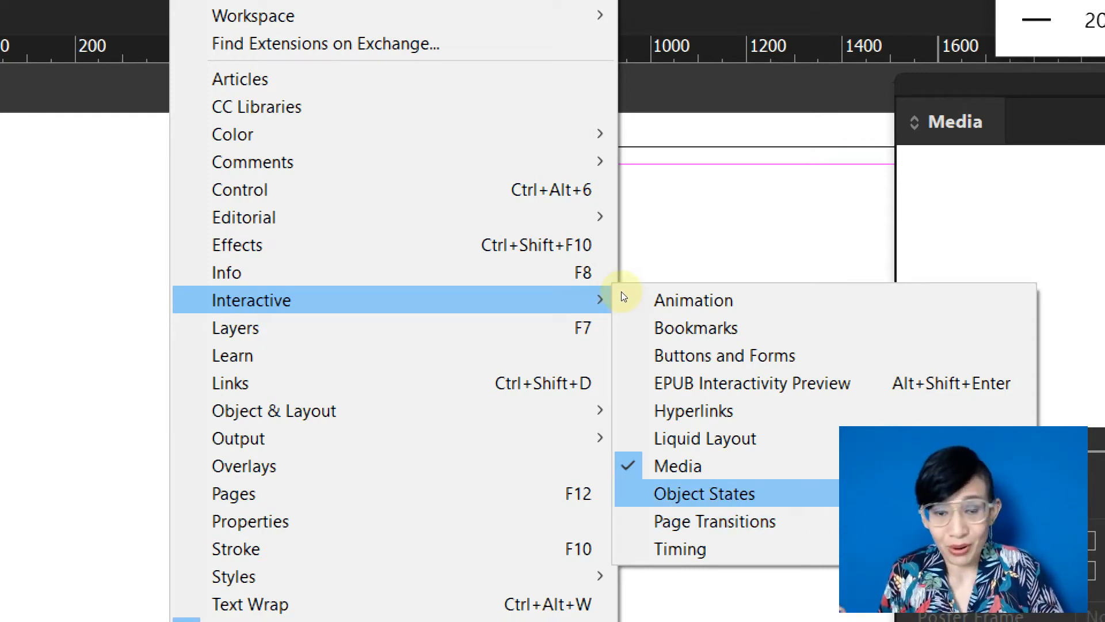
{"action": "key", "text": "Down"}
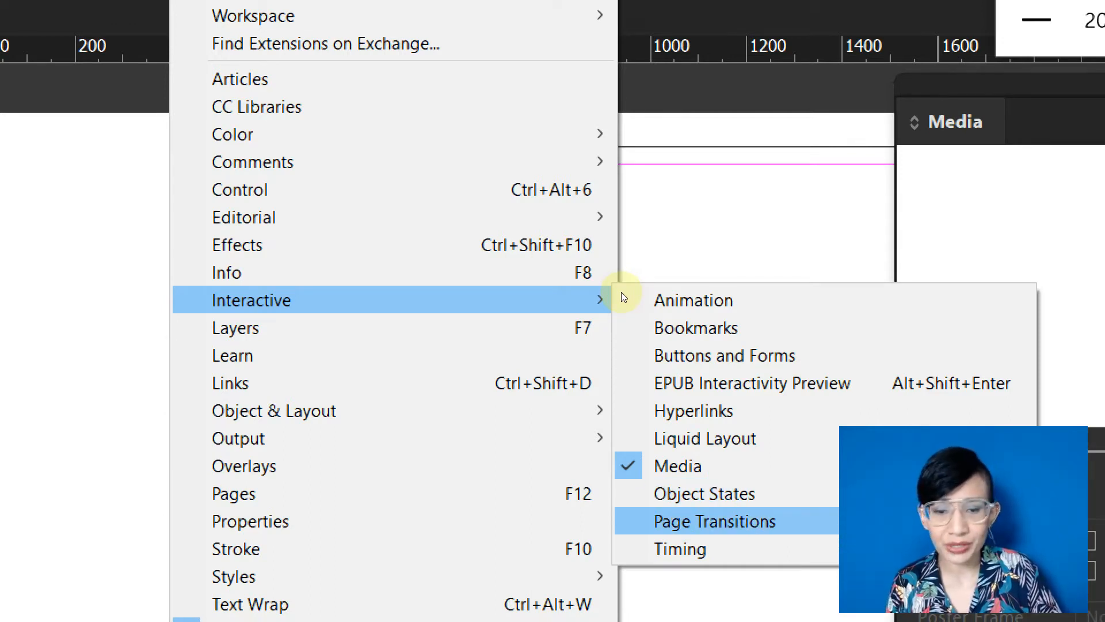
{"action": "key", "text": "Up"}
{"action": "key", "text": "Up"}
{"action": "key", "text": "Up"}
{"action": "key", "text": "Up"}
{"action": "key", "text": "Up"}
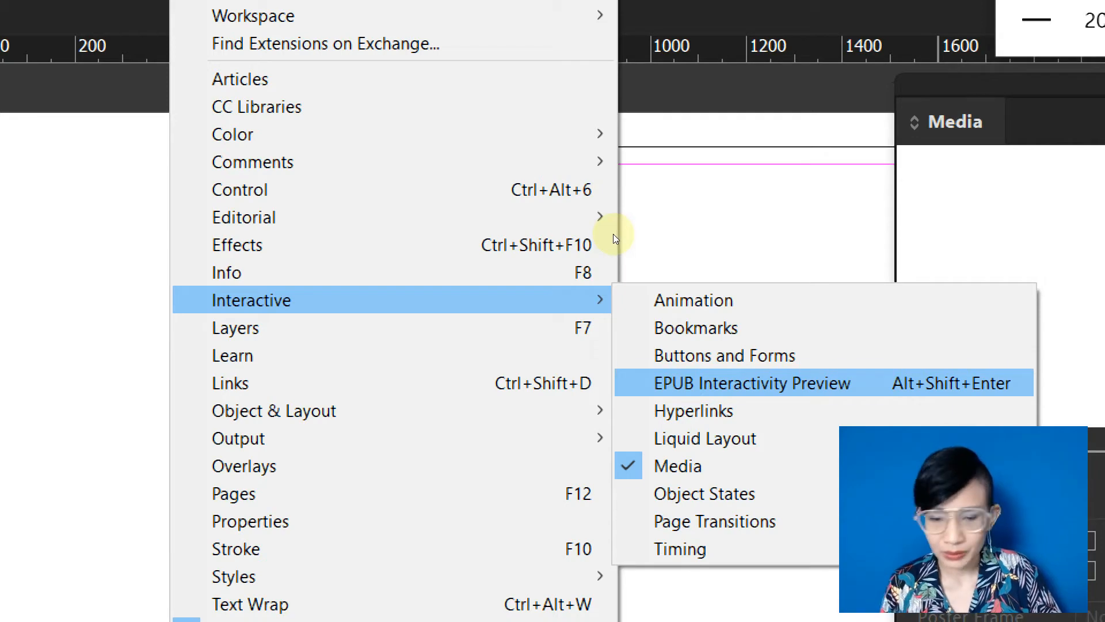
{"action": "key", "text": "Down"}
{"action": "key", "text": "Down"}
{"action": "key", "text": "Down"}
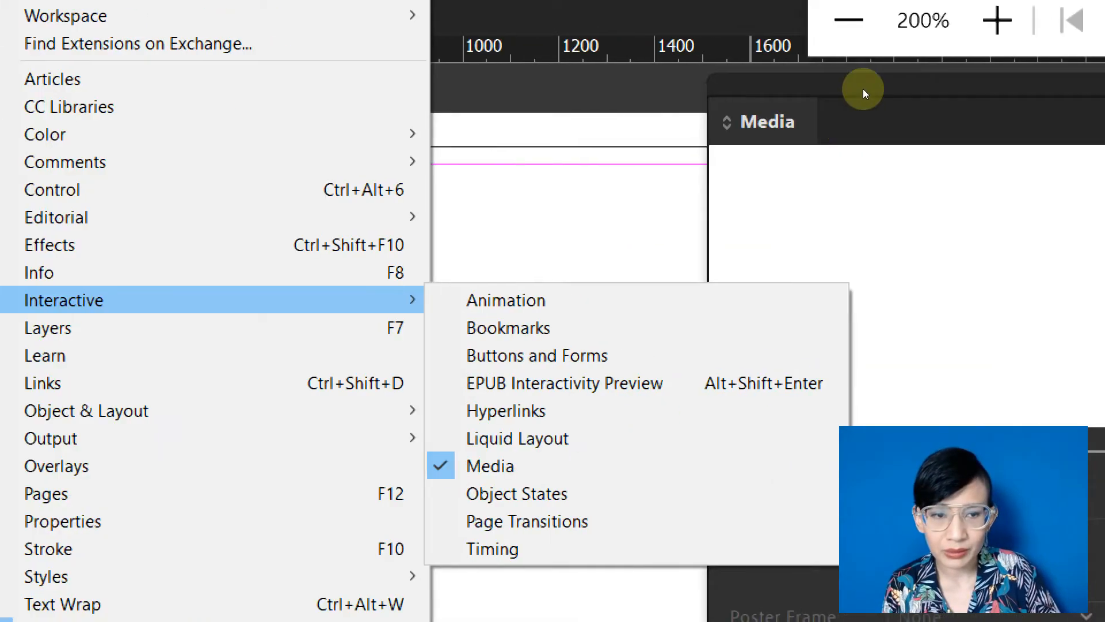
{"action": "left_click", "coordinate": [942, 122]}
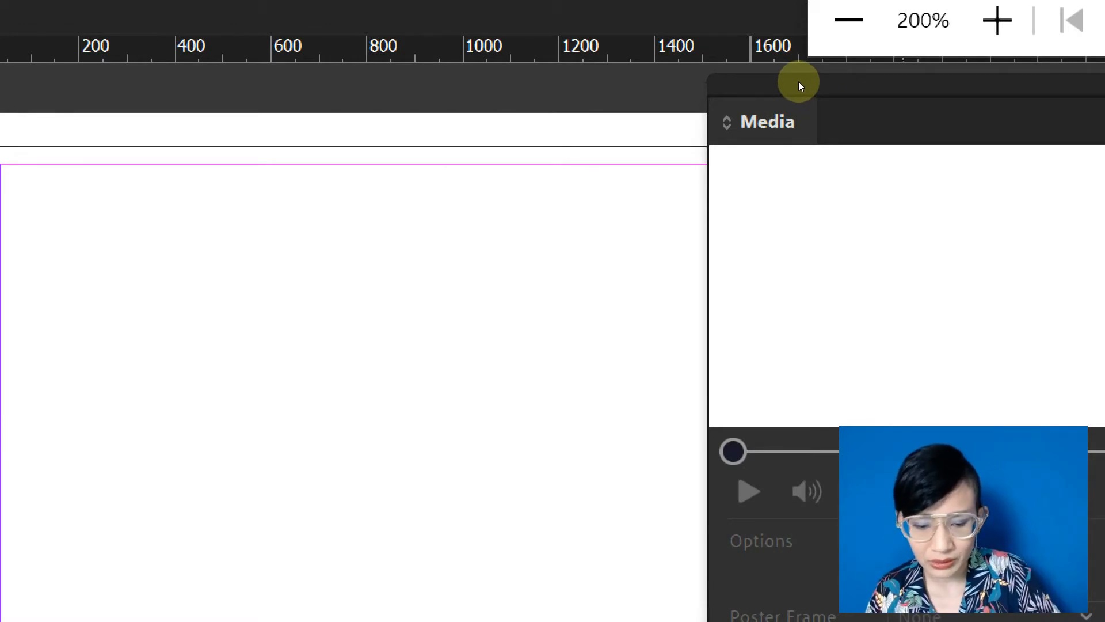
{"action": "key", "text": "super+minus"}
Locate Media among the interactive panels and move the open Media panel over the upper part of the page
{"action": "left_click", "coordinate": [377, 16]}
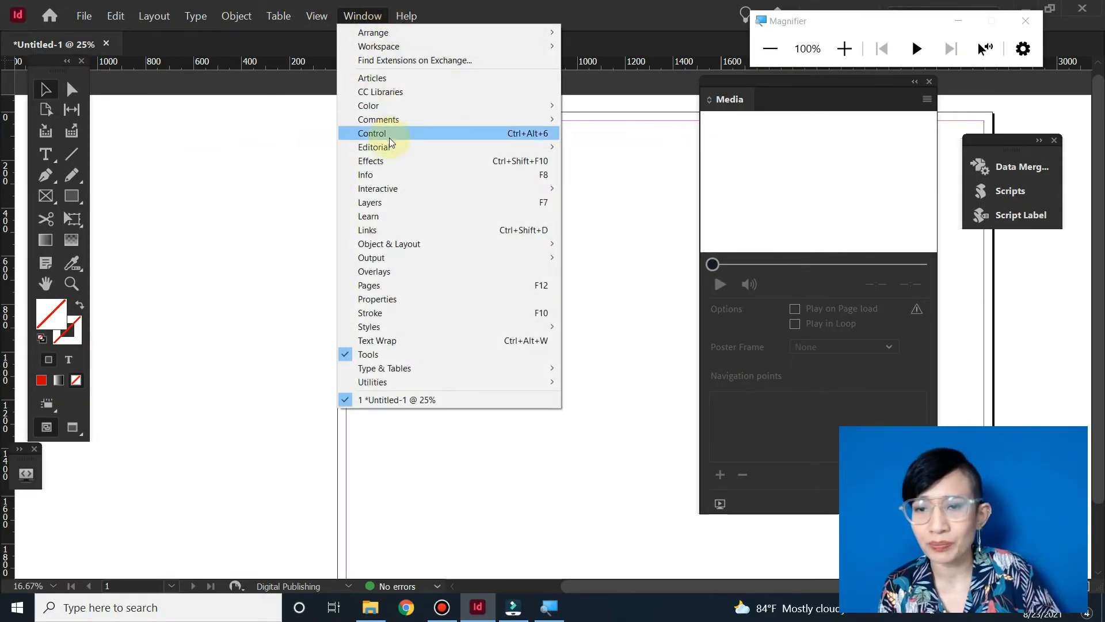
{"action": "mouse_move", "coordinate": [399, 188]}
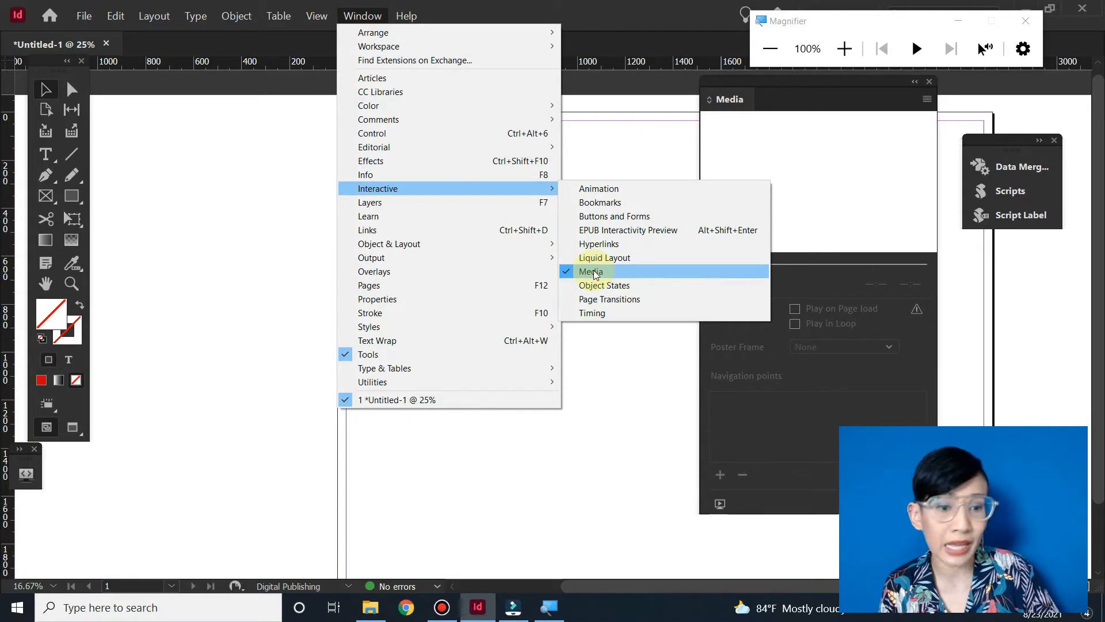
{"action": "left_click", "coordinate": [797, 99]}
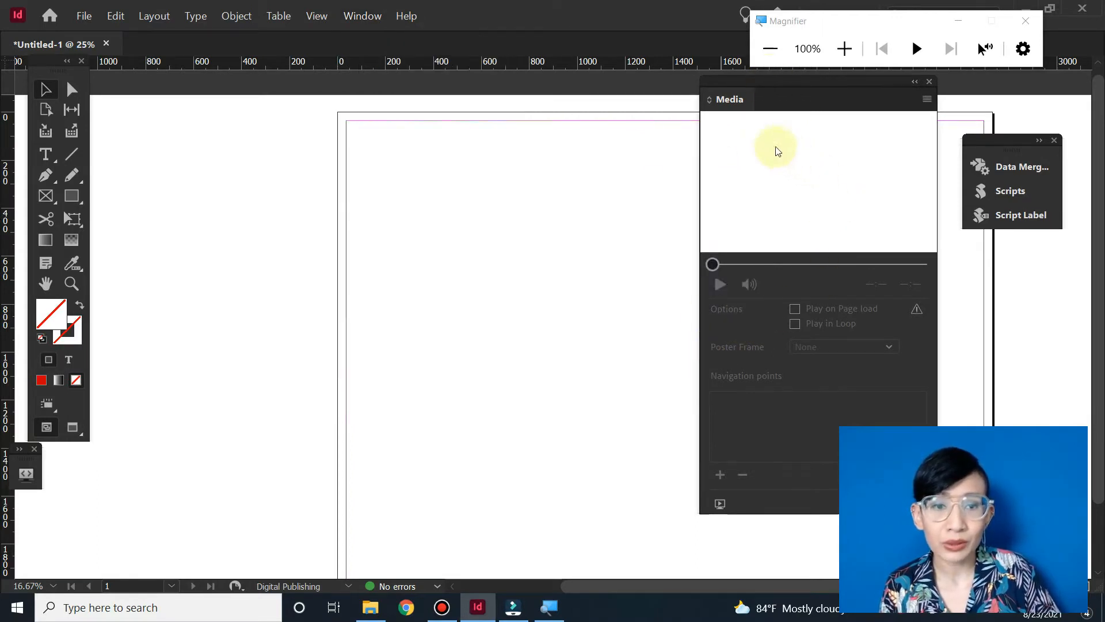
{"action": "left_click_drag", "start_coordinate": [758, 82], "coordinate": [465, 56]}
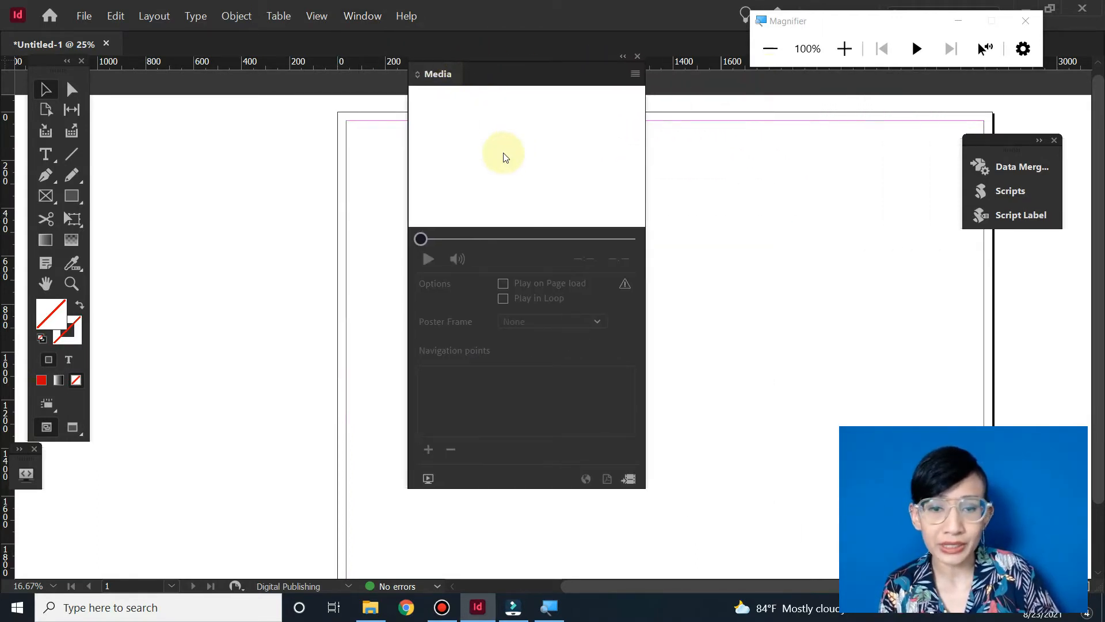
{"action": "left_click_drag", "start_coordinate": [486, 291], "coordinate": [422, 192]}
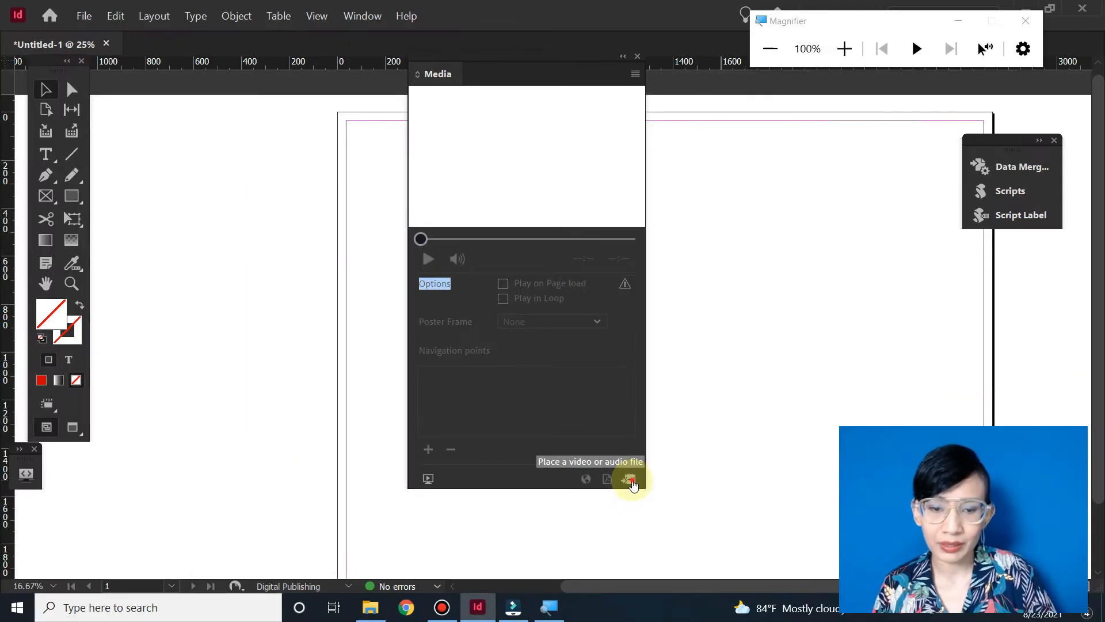
{"action": "left_click", "coordinate": [633, 479]}
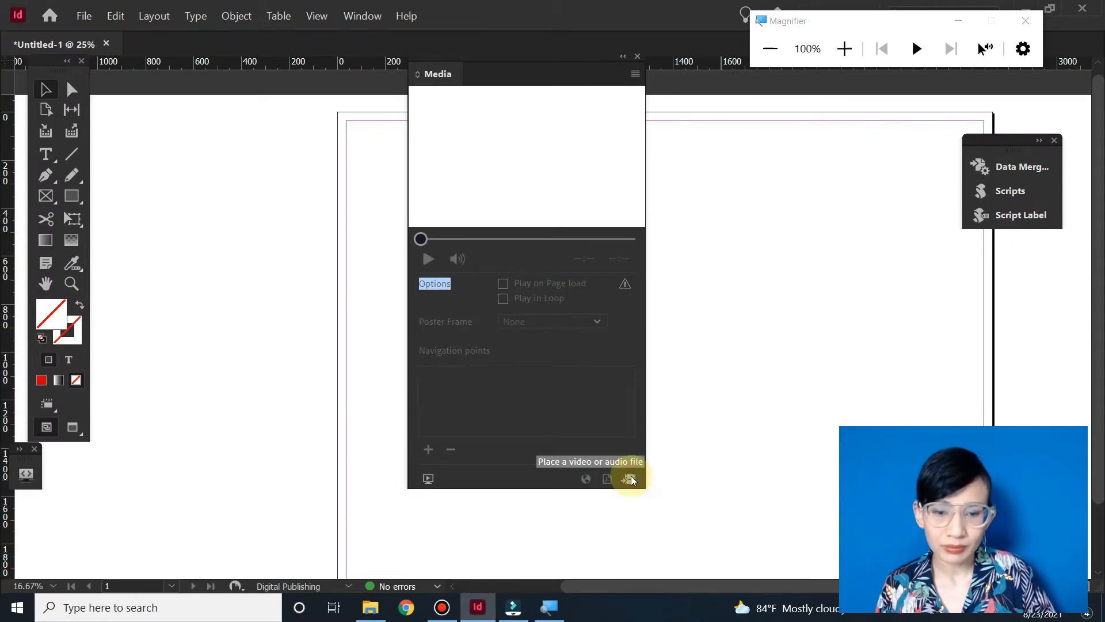
{"action": "scroll", "coordinate": [631, 358], "scroll_direction": "down", "scroll_amount": 5}
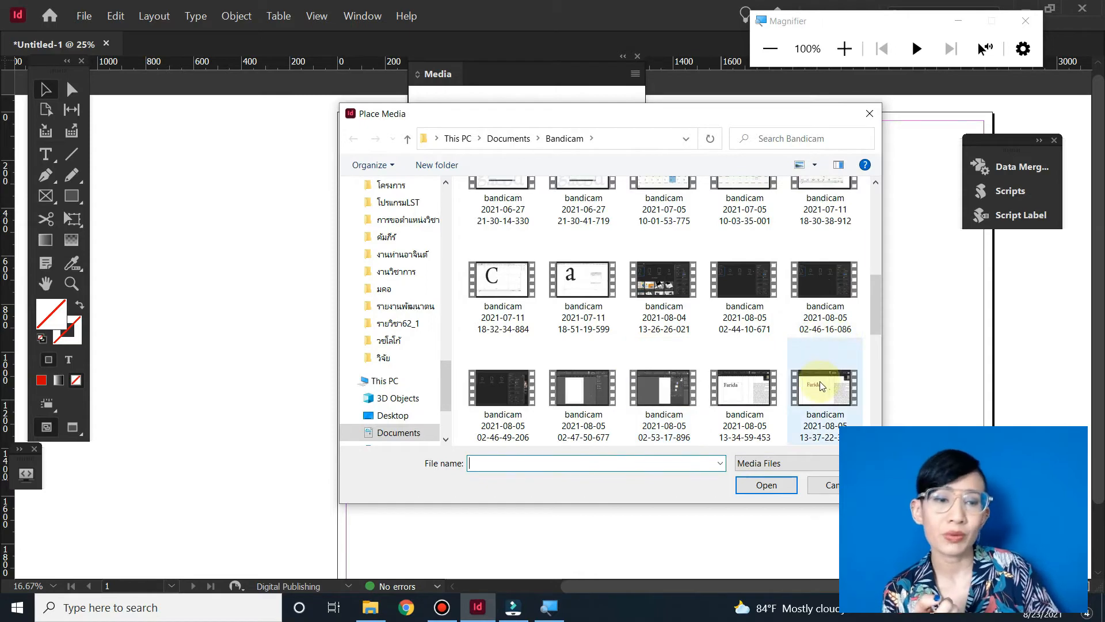
{"action": "left_click", "coordinate": [820, 397]}
{"action": "left_click", "coordinate": [774, 486]}
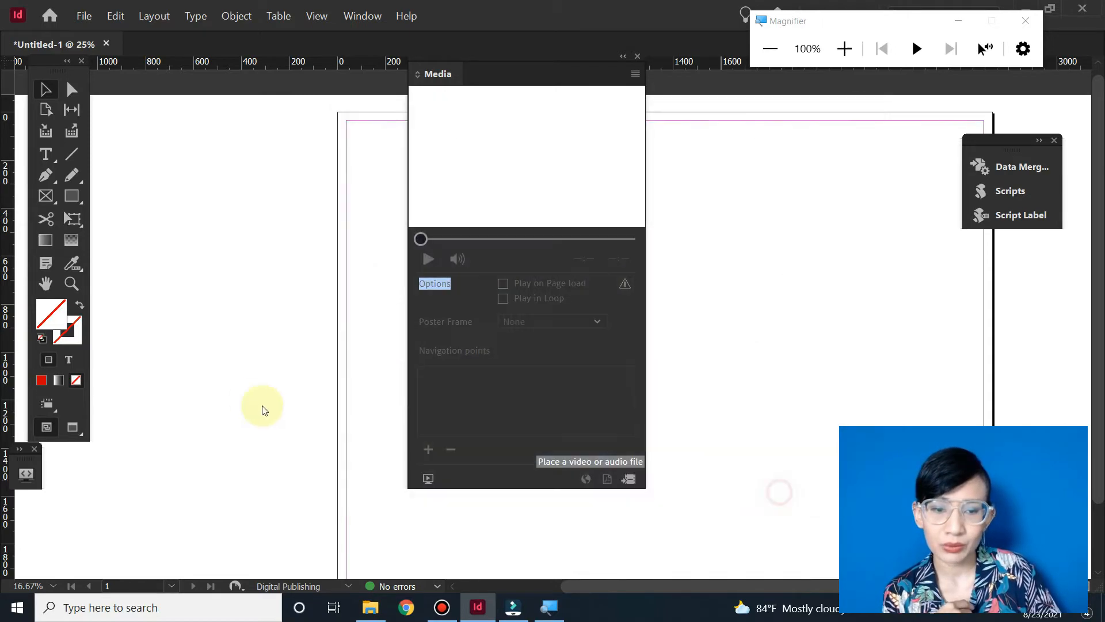
{"action": "left_click_drag", "start_coordinate": [506, 61], "coordinate": [790, 71]}
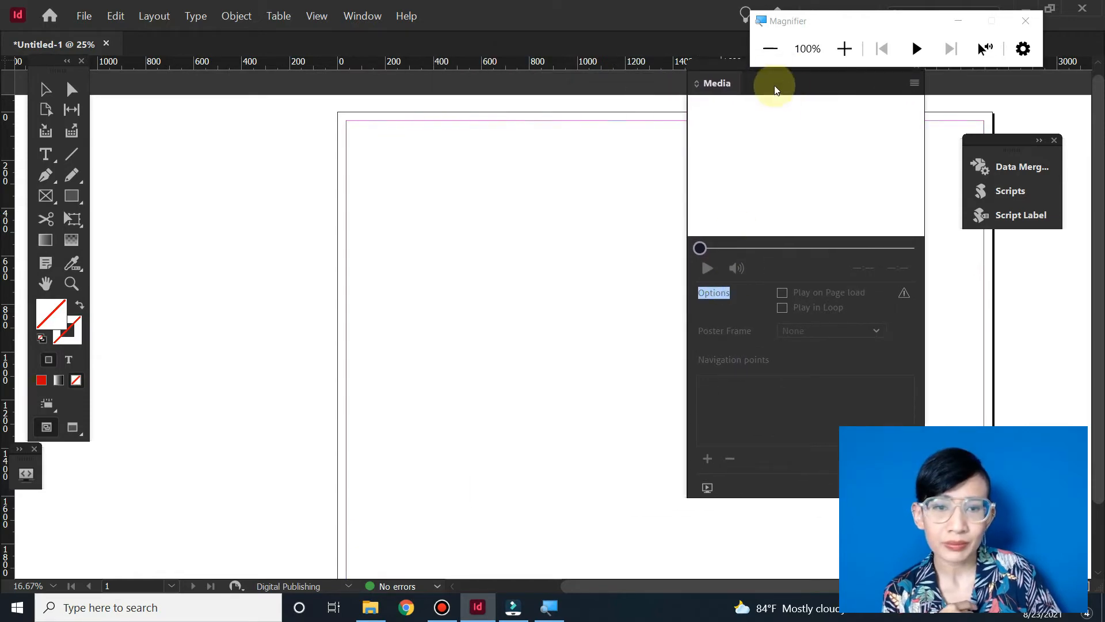
{"action": "left_click_drag", "start_coordinate": [720, 65], "coordinate": [524, 50]}
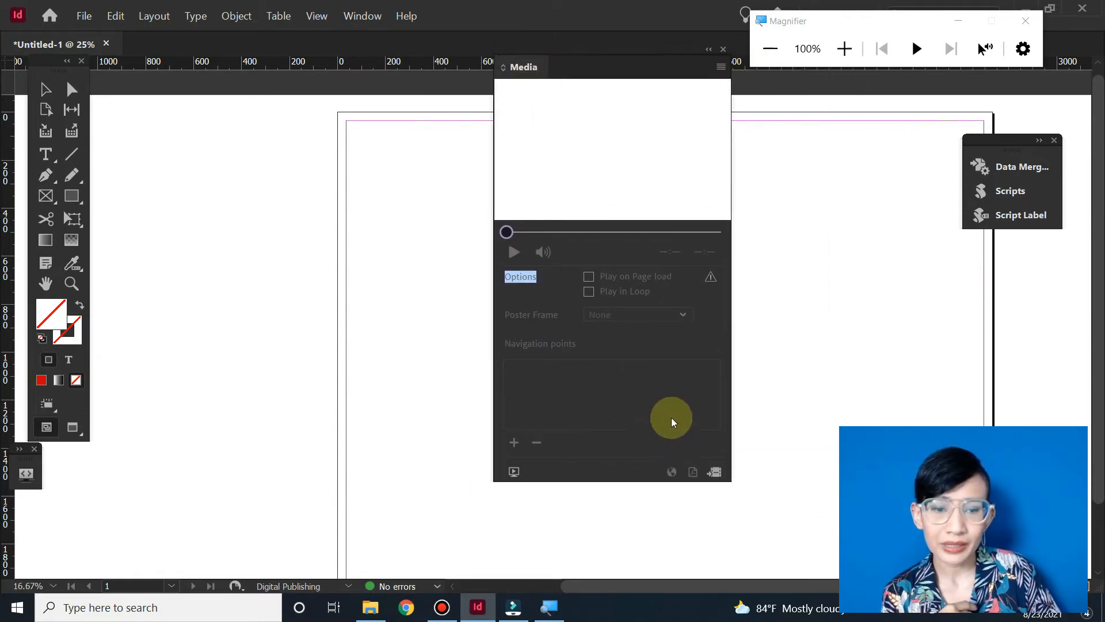
{"action": "left_click", "coordinate": [720, 477]}
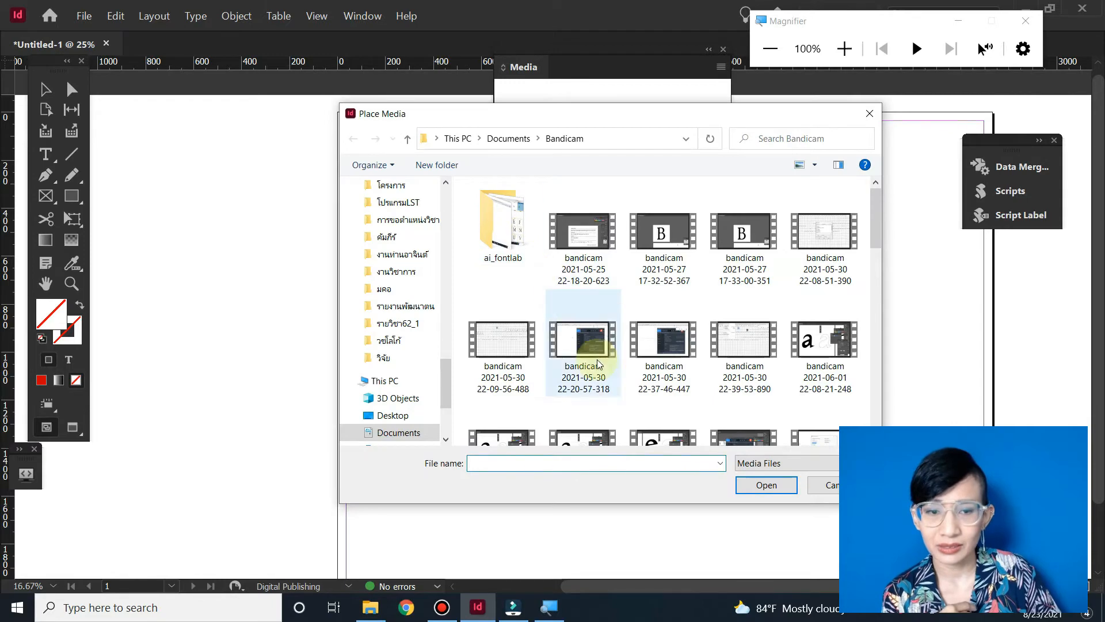
{"action": "scroll", "coordinate": [599, 364], "scroll_direction": "down", "scroll_amount": 10}
{"action": "left_click", "coordinate": [572, 389]}
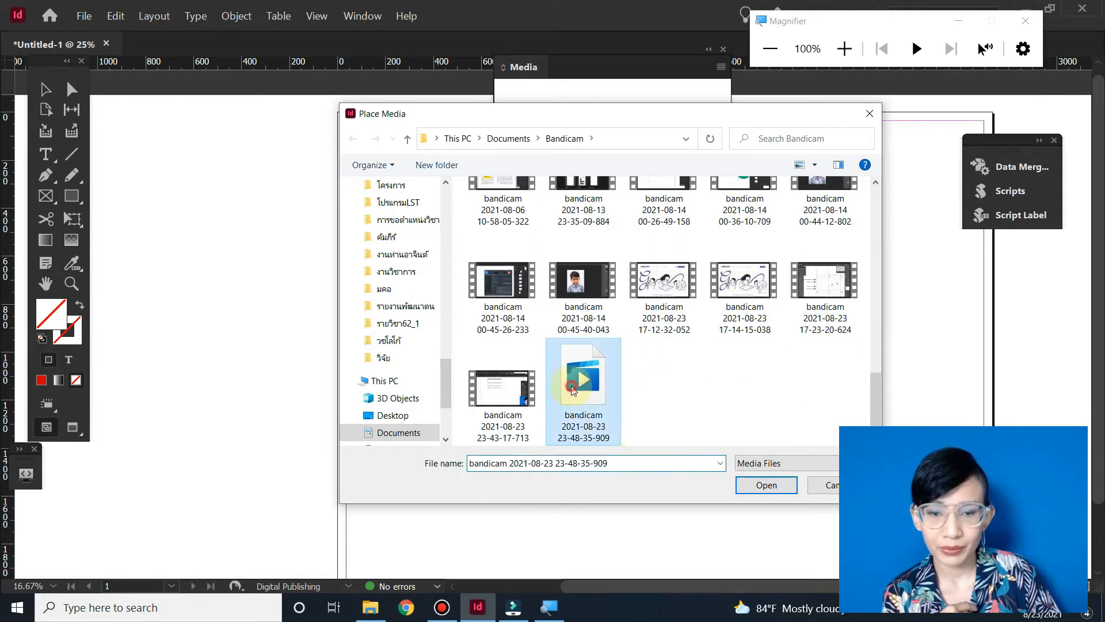
{"action": "left_click", "coordinate": [509, 396]}
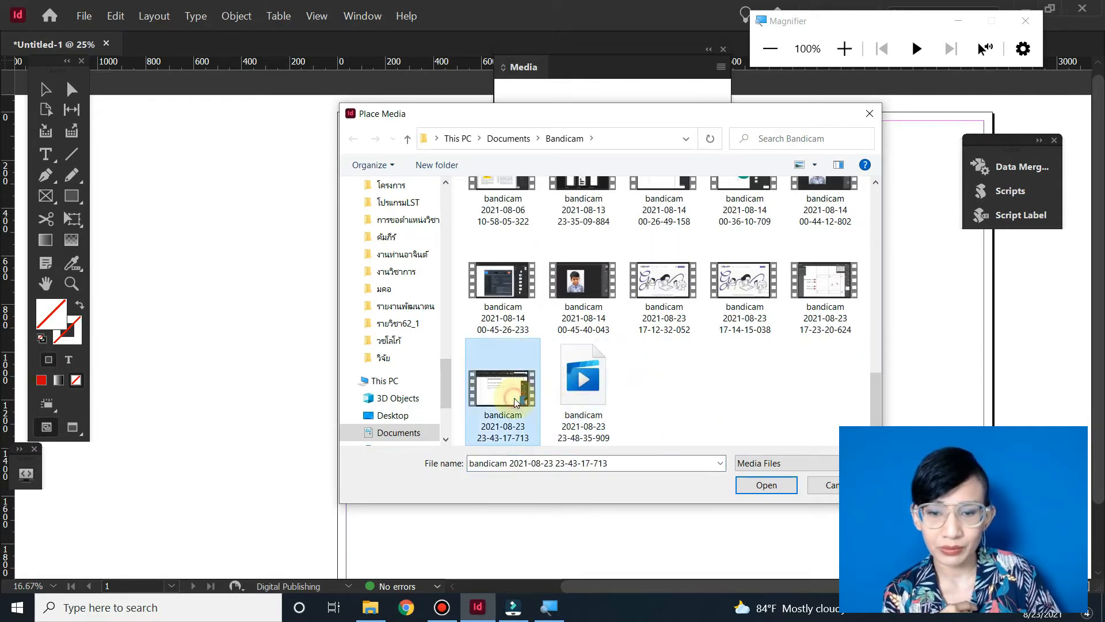
{"action": "left_click", "coordinate": [769, 320]}
{"action": "left_click", "coordinate": [754, 485]}
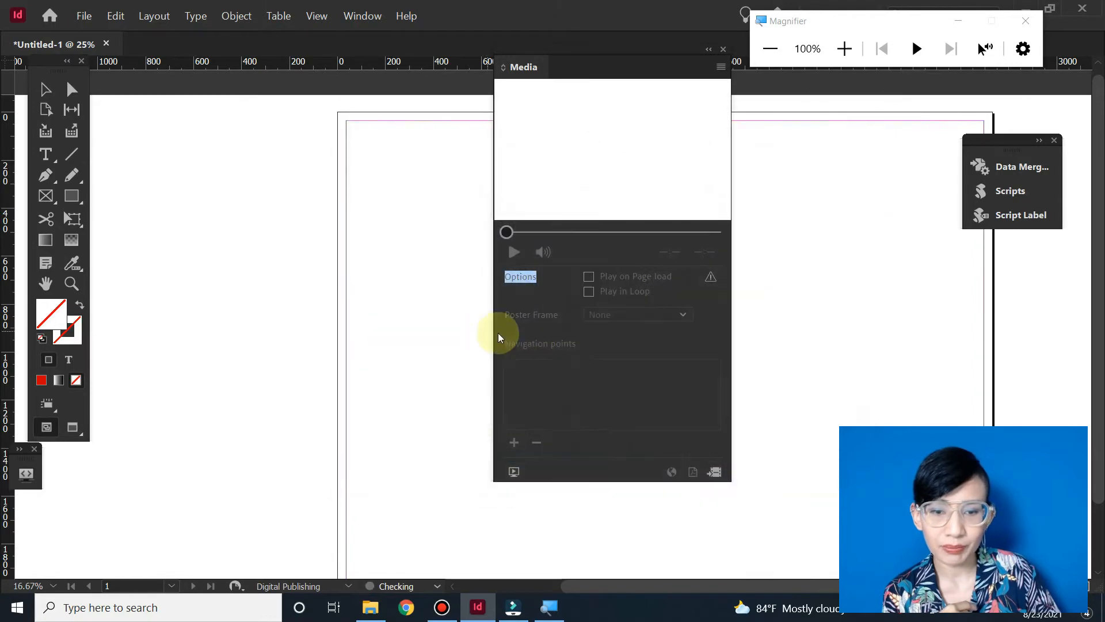
{"action": "left_click_drag", "start_coordinate": [566, 60], "coordinate": [630, 86]}
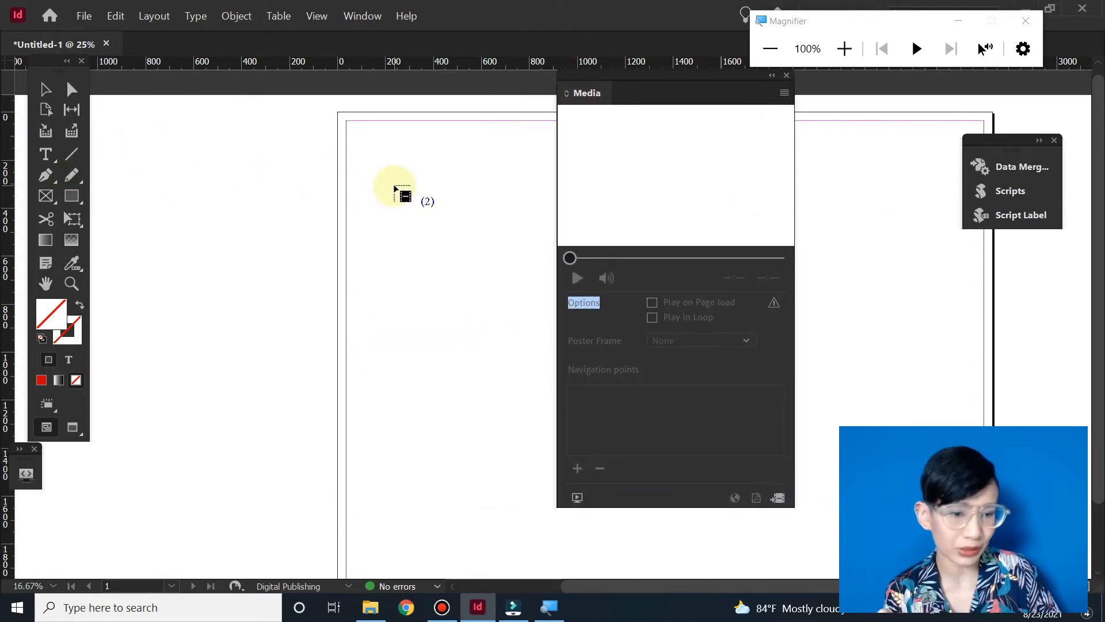
Place the two loaded videos in side-by-side frames in the page's upper-left area, clearing the Media panel away, and deselect them
{"action": "left_click_drag", "start_coordinate": [395, 190], "coordinate": [535, 306]}
{"action": "left_click_drag", "start_coordinate": [625, 80], "coordinate": [801, 120]}
{"action": "left_click_drag", "start_coordinate": [542, 186], "coordinate": [693, 306]}
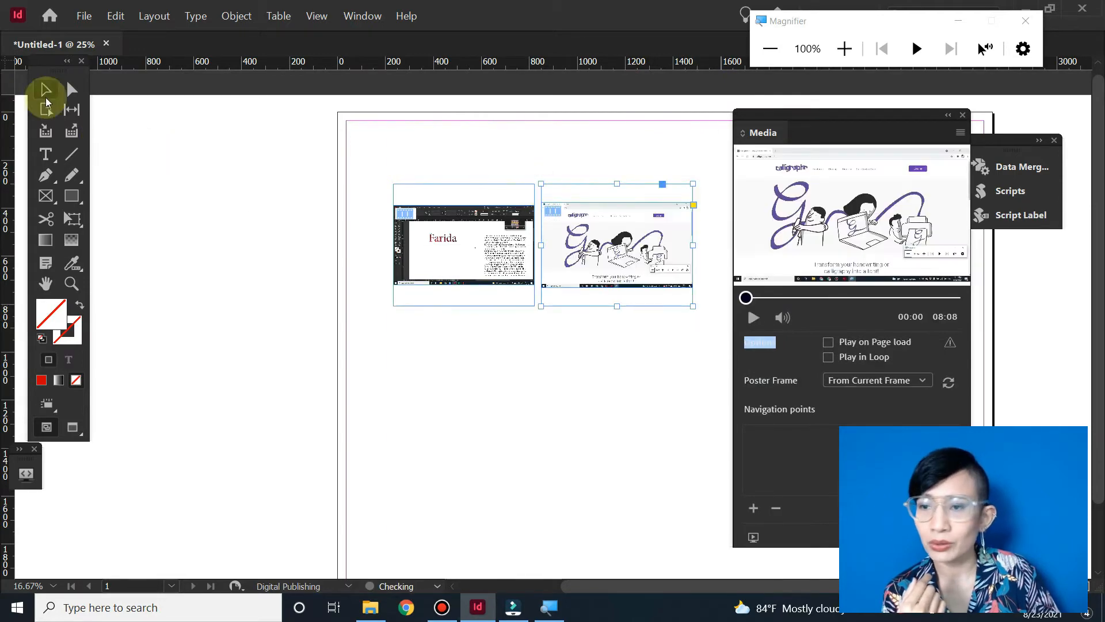
{"action": "left_click", "coordinate": [572, 458]}
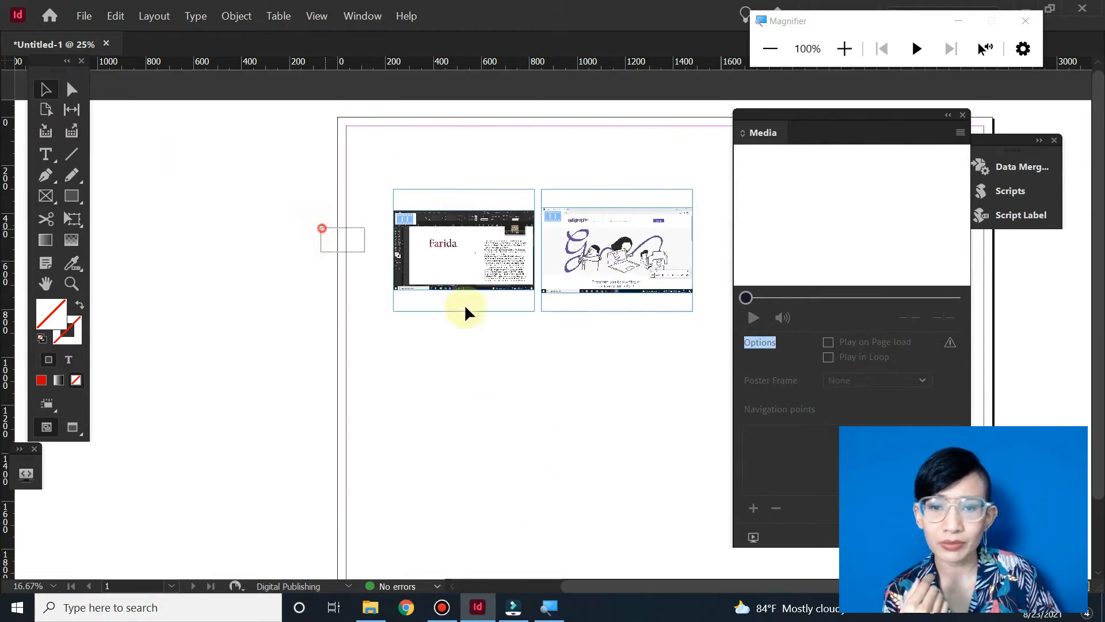
{"action": "left_click", "coordinate": [626, 389]}
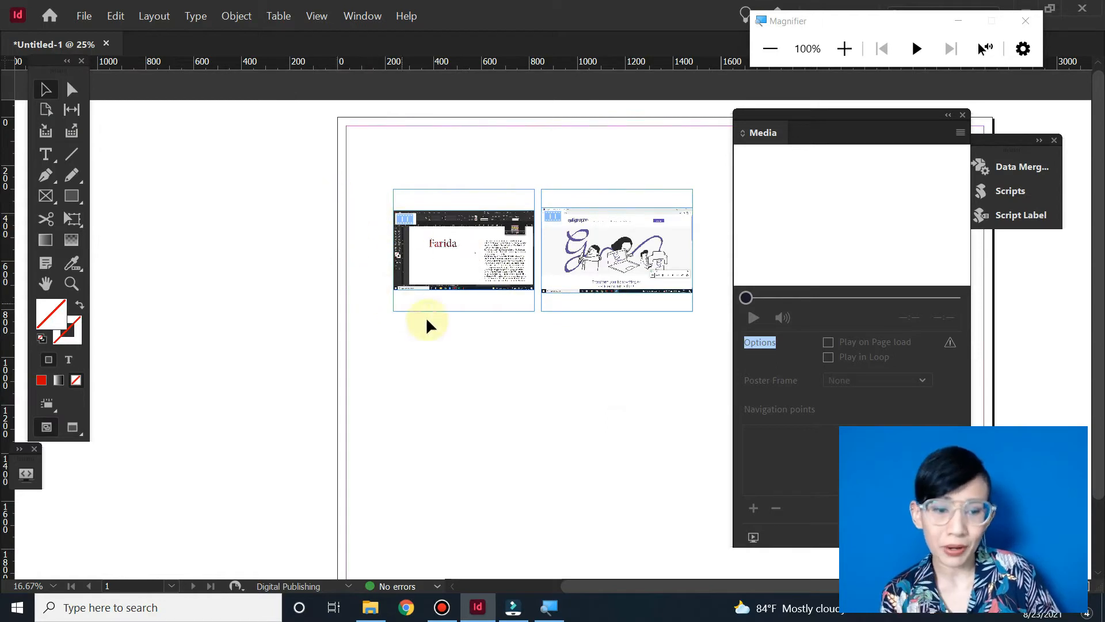
Check the Media panel's additional options with nothing selected and with the second video selected, shifting the panel nearer the video frames
{"action": "left_click_drag", "start_coordinate": [544, 356], "coordinate": [309, 366]}
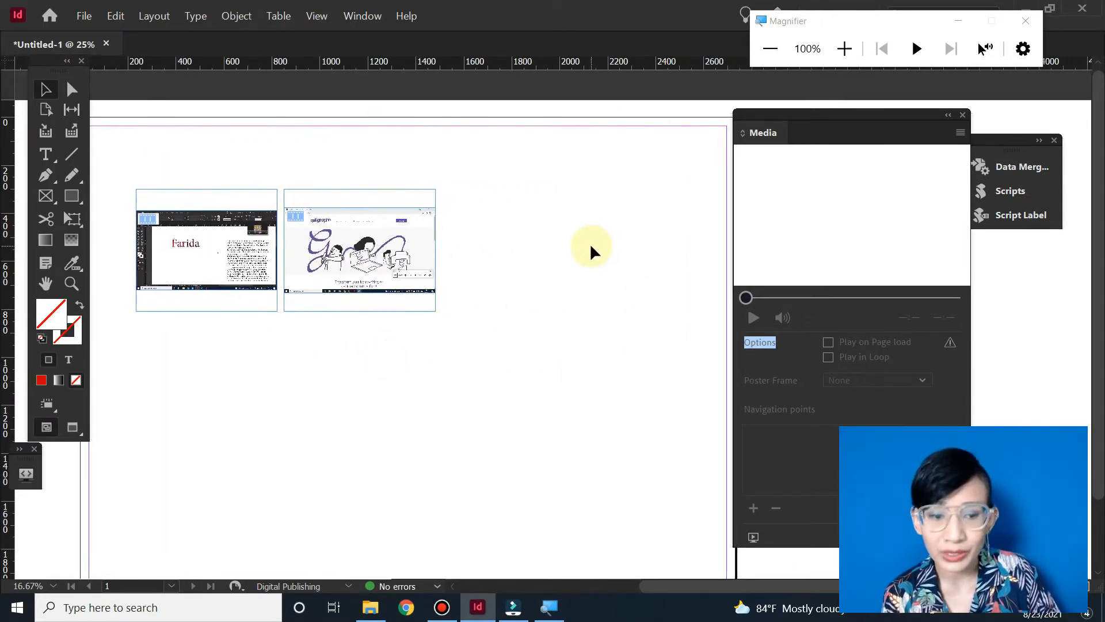
{"action": "left_click", "coordinate": [961, 133]}
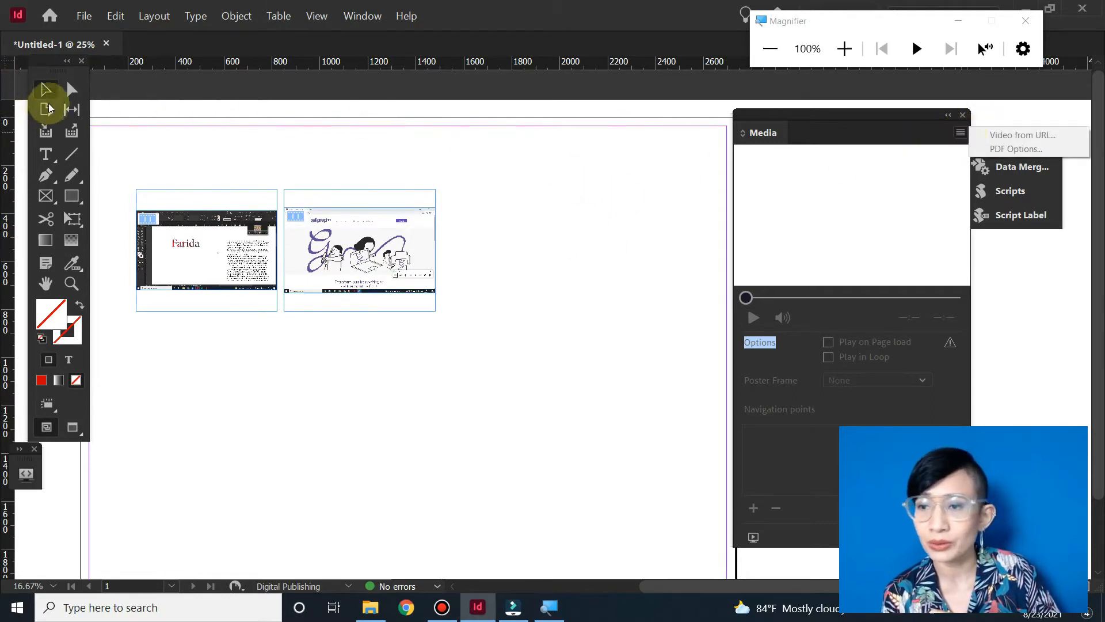
{"action": "left_click", "coordinate": [531, 236]}
{"action": "left_click", "coordinate": [960, 136]}
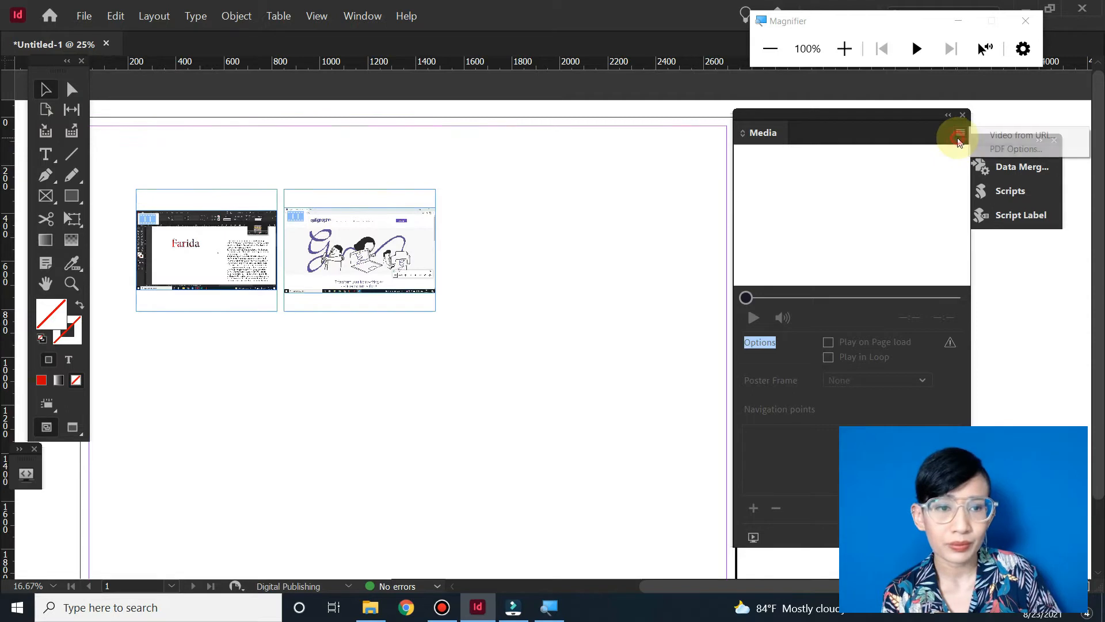
{"action": "left_click_drag", "start_coordinate": [873, 116], "coordinate": [735, 53]}
{"action": "left_click", "coordinate": [394, 288]}
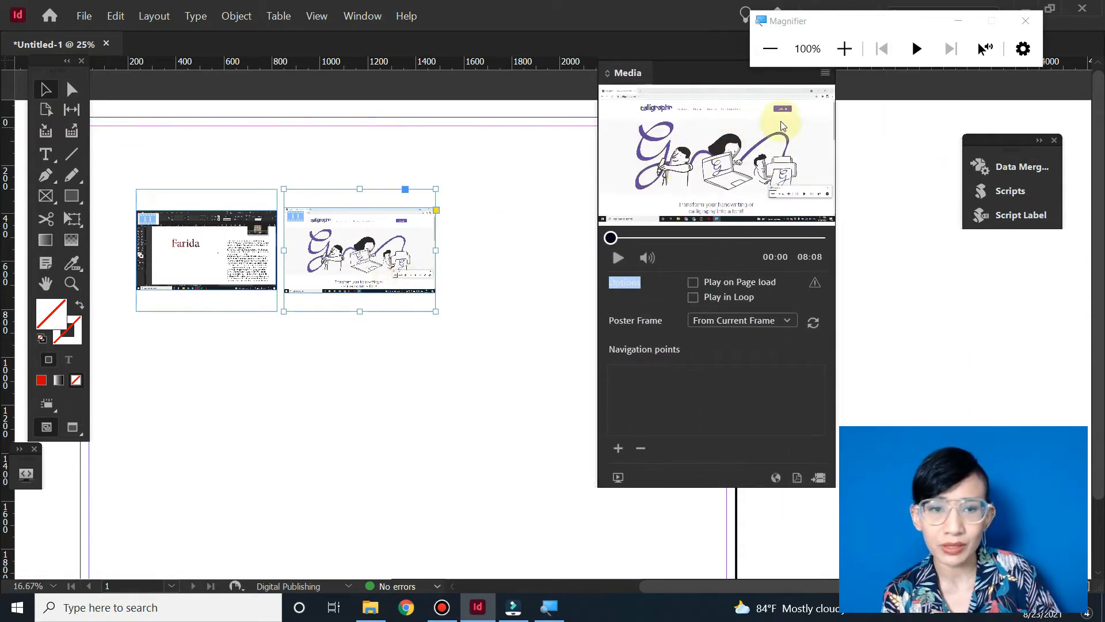
{"action": "left_click", "coordinate": [825, 73]}
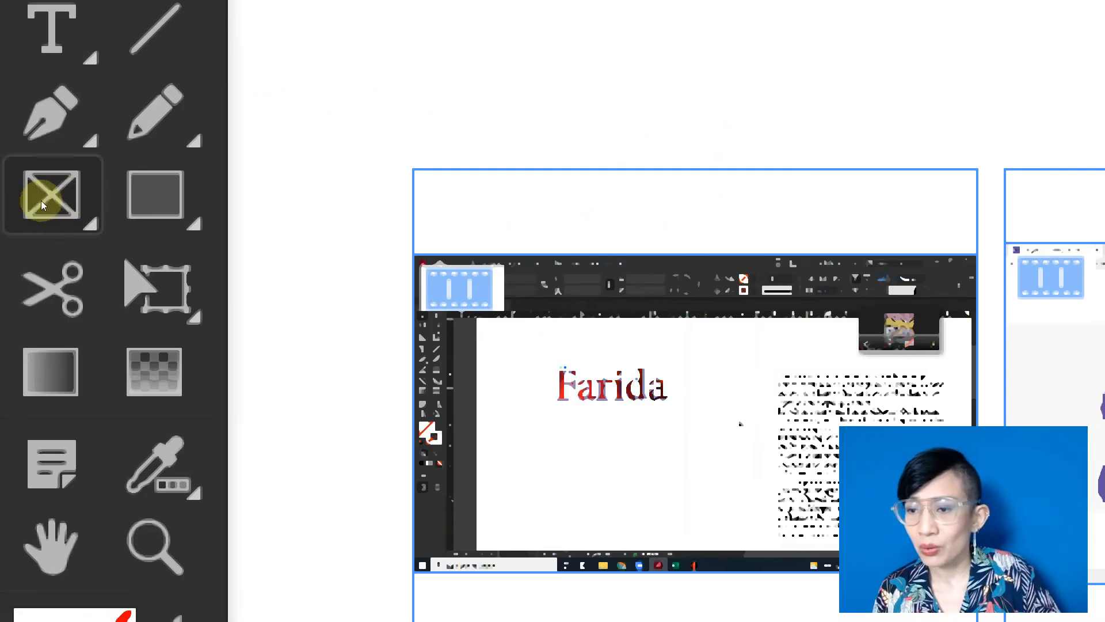
Draw an empty rectangular frame beside the second video, matching its height, and move the Media panel clear of it
{"action": "left_click", "coordinate": [48, 197]}
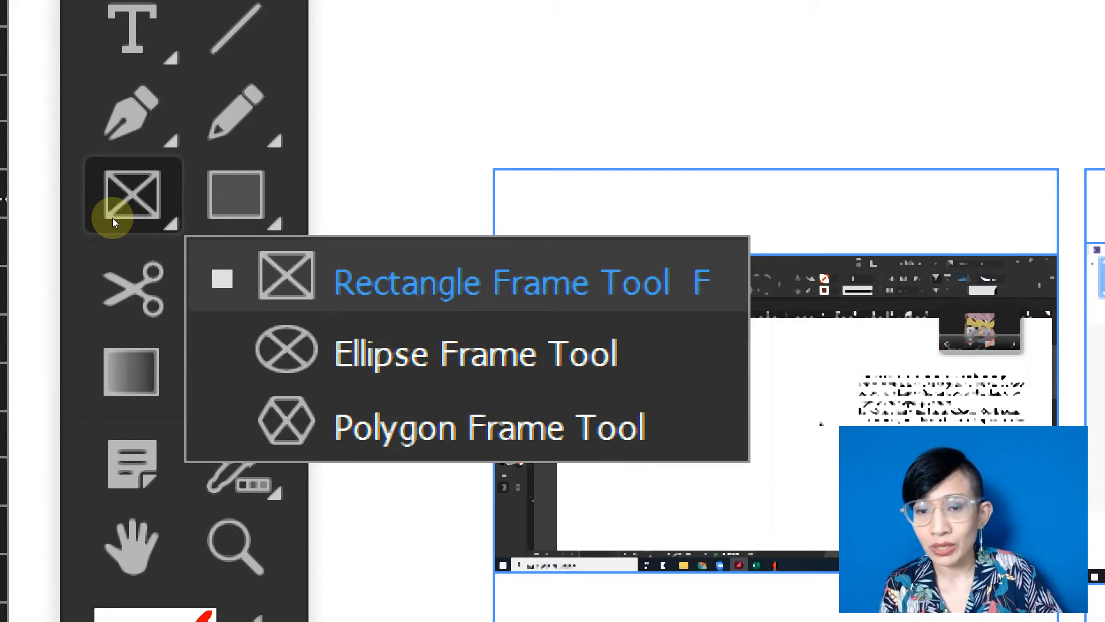
{"action": "left_click", "coordinate": [269, 248]}
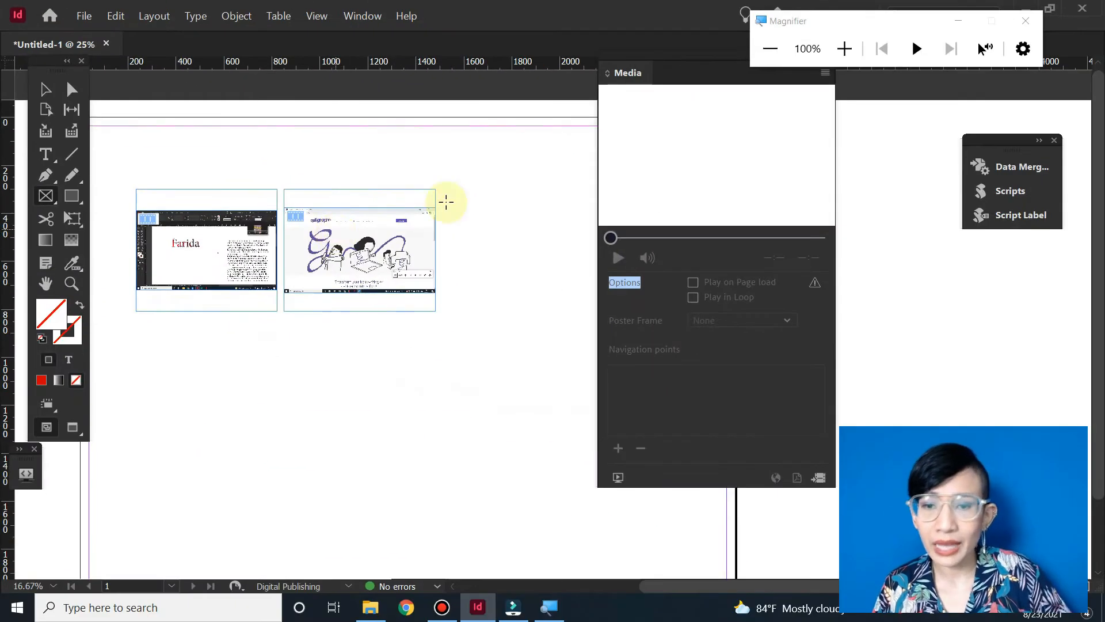
{"action": "left_click_drag", "start_coordinate": [445, 188], "coordinate": [595, 311]}
{"action": "left_click_drag", "start_coordinate": [685, 60], "coordinate": [778, 80]}
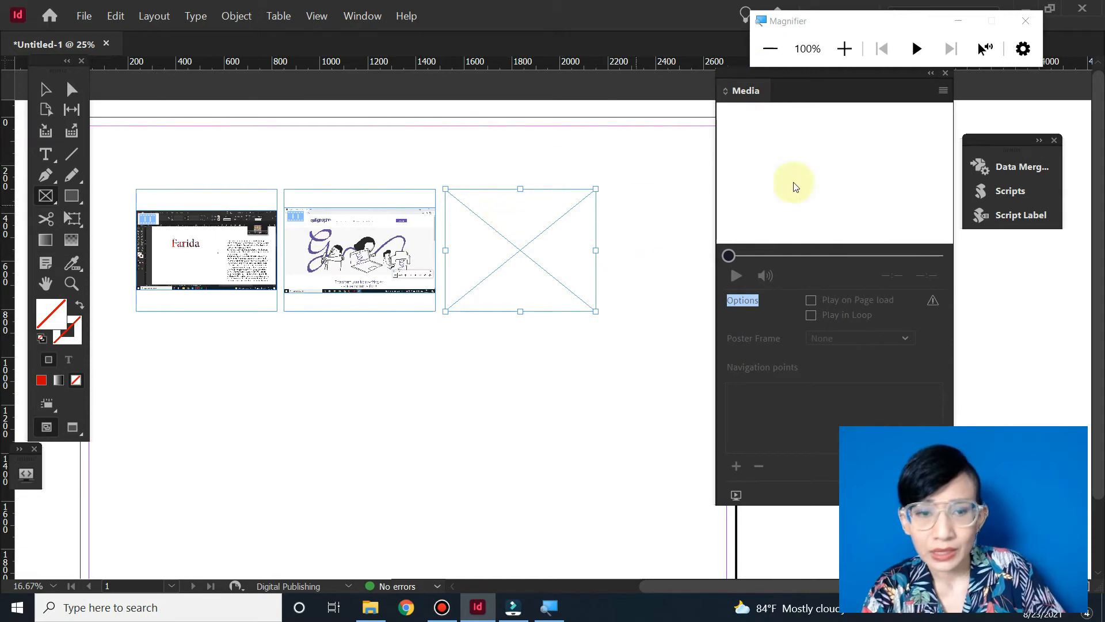
{"action": "left_click_drag", "start_coordinate": [816, 84], "coordinate": [572, 101]}
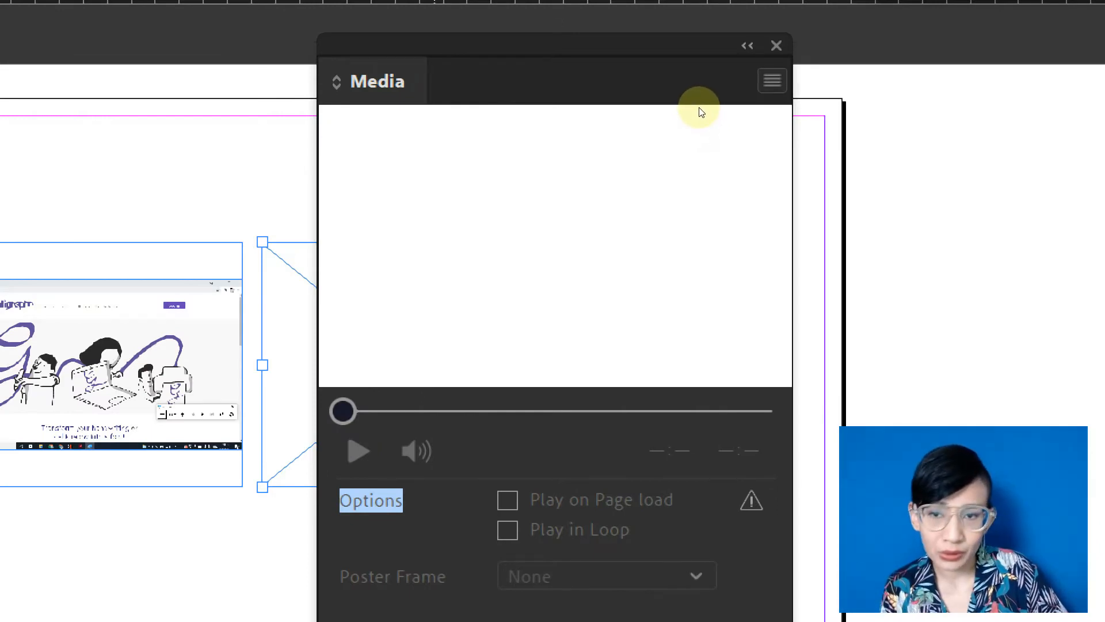
{"action": "left_click", "coordinate": [772, 80]}
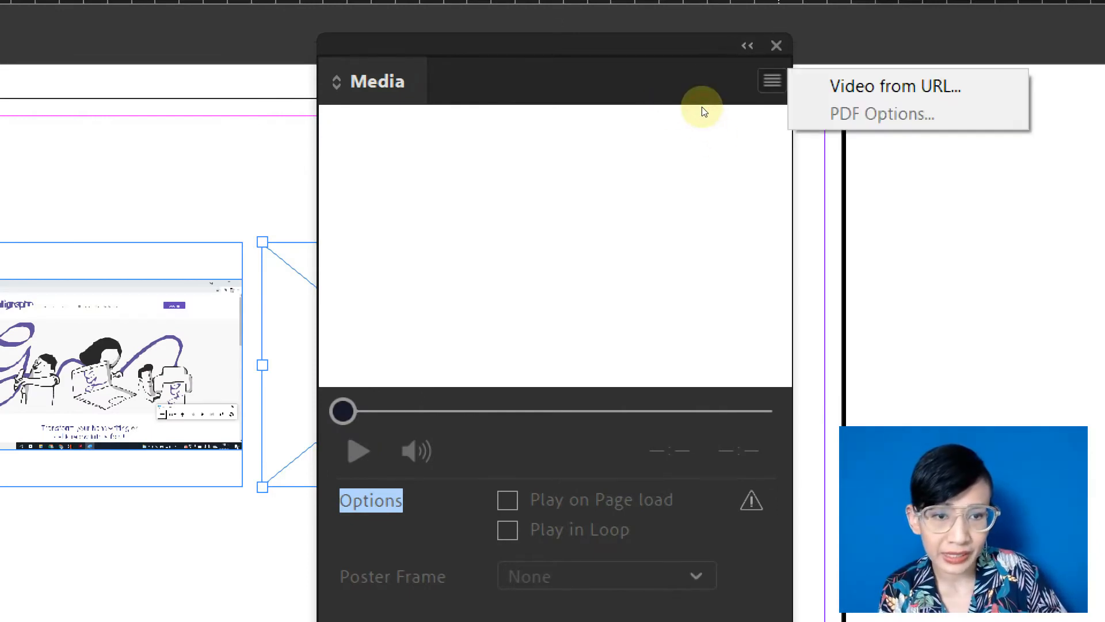
{"action": "key", "text": "Down"}
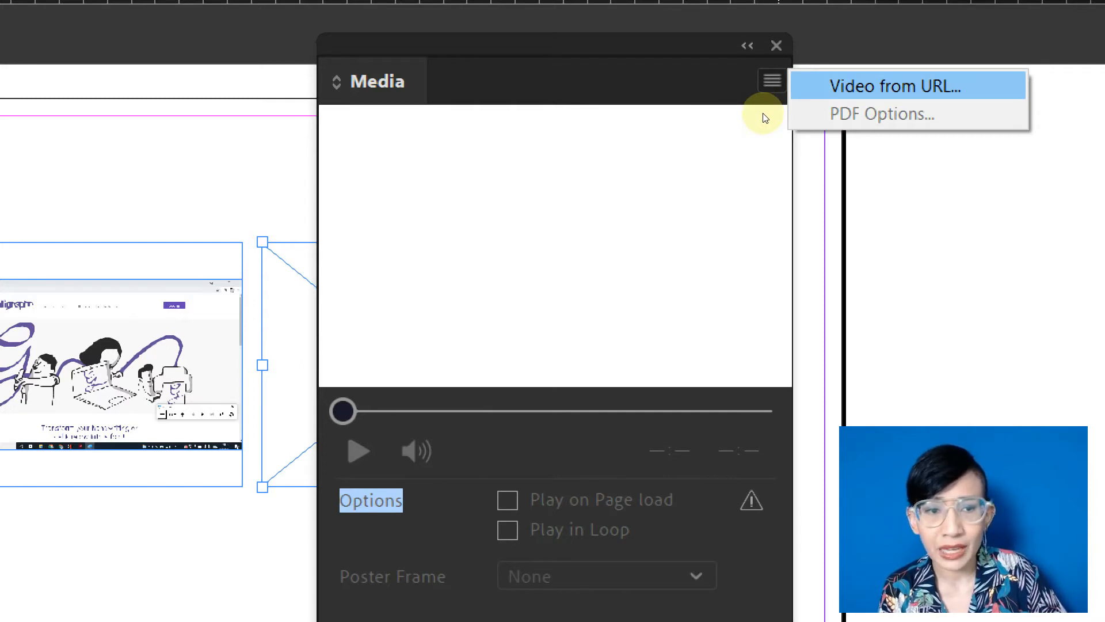
{"action": "key", "text": "Return"}
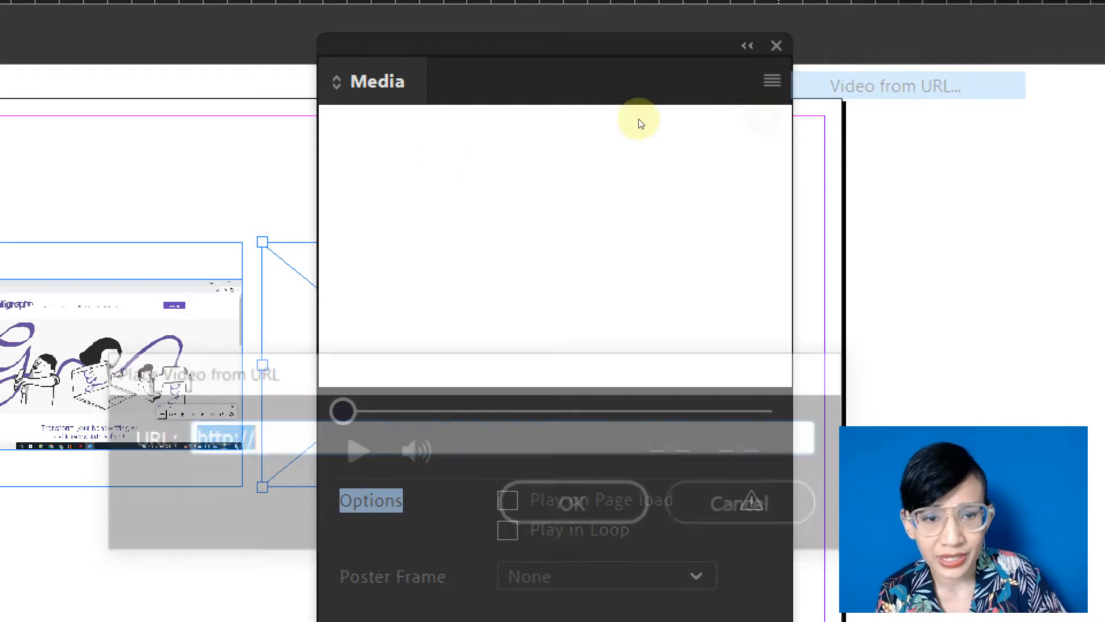
{"action": "key", "text": "End"}
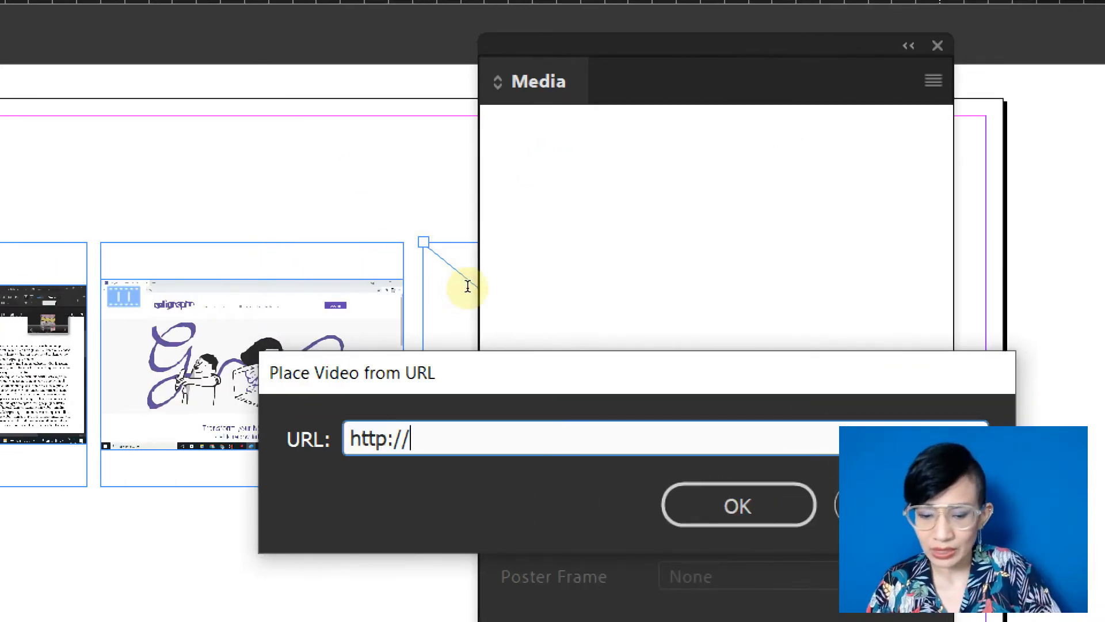
{"action": "type", "text": "www"}
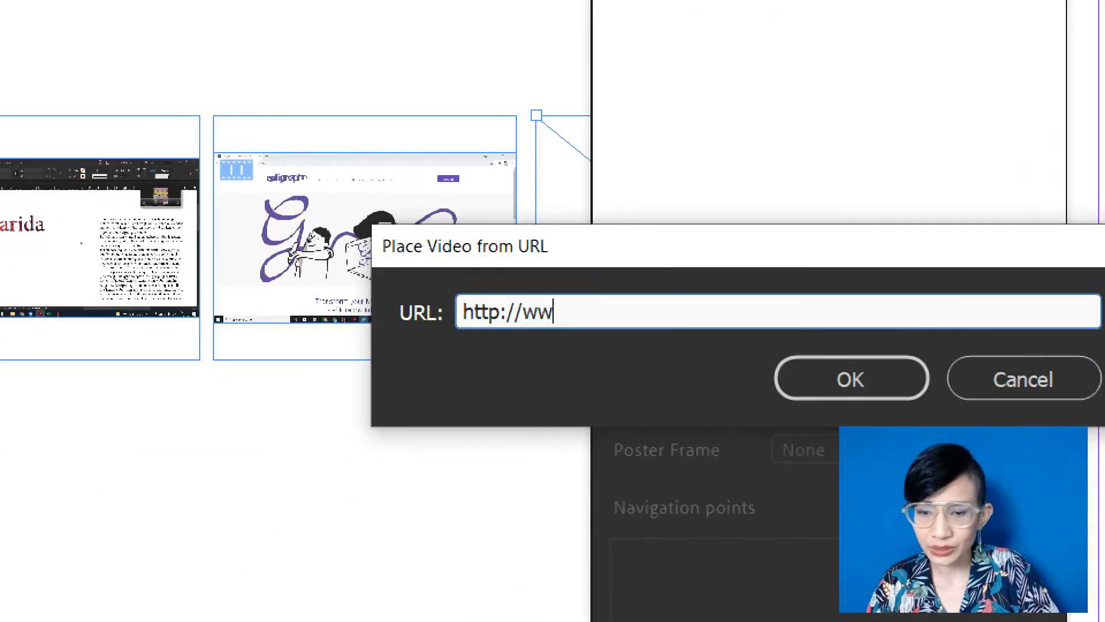
{"action": "type", "text": ".y"}
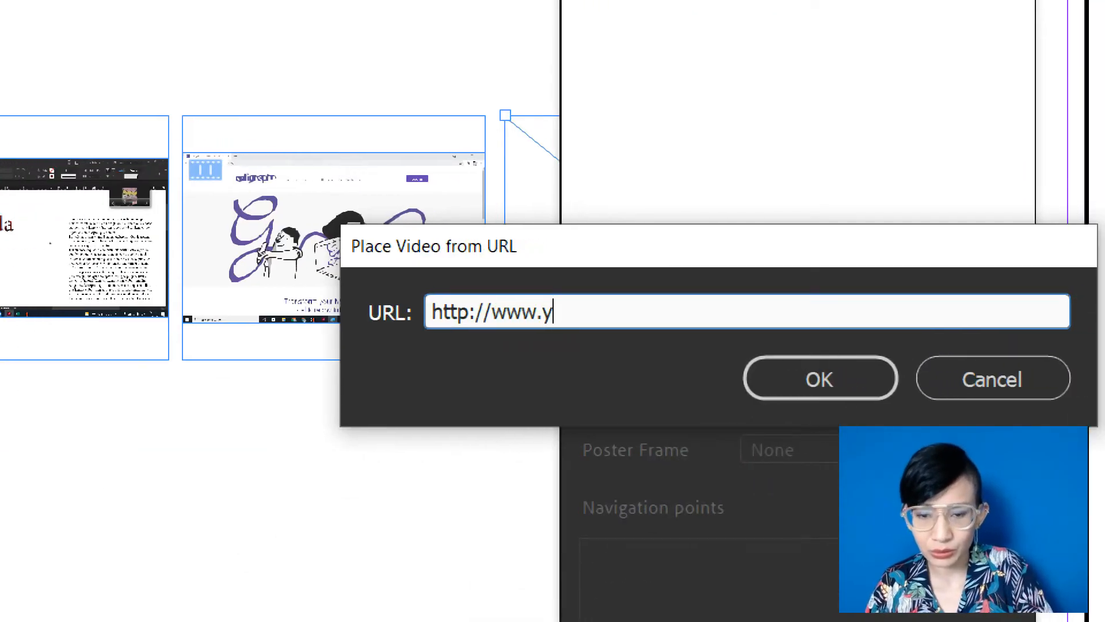
{"action": "type", "text": "u"}
{"action": "key", "text": "BackSpace"}
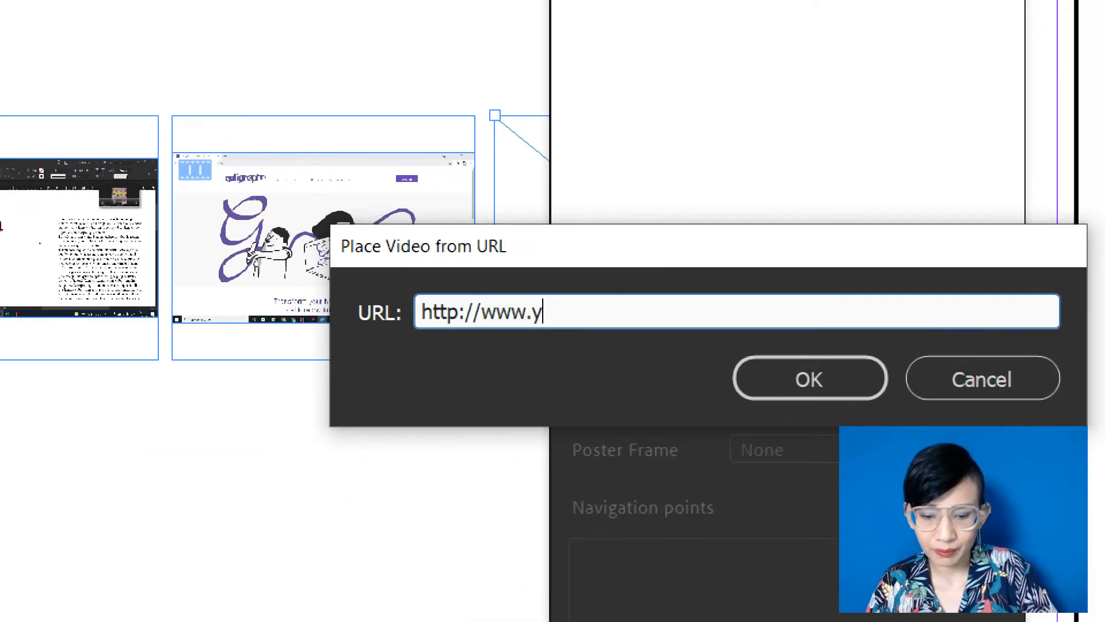
{"action": "type", "text": "outb"}
{"action": "key", "text": "BackSpace"}
{"action": "type", "text": "ube.co,"}
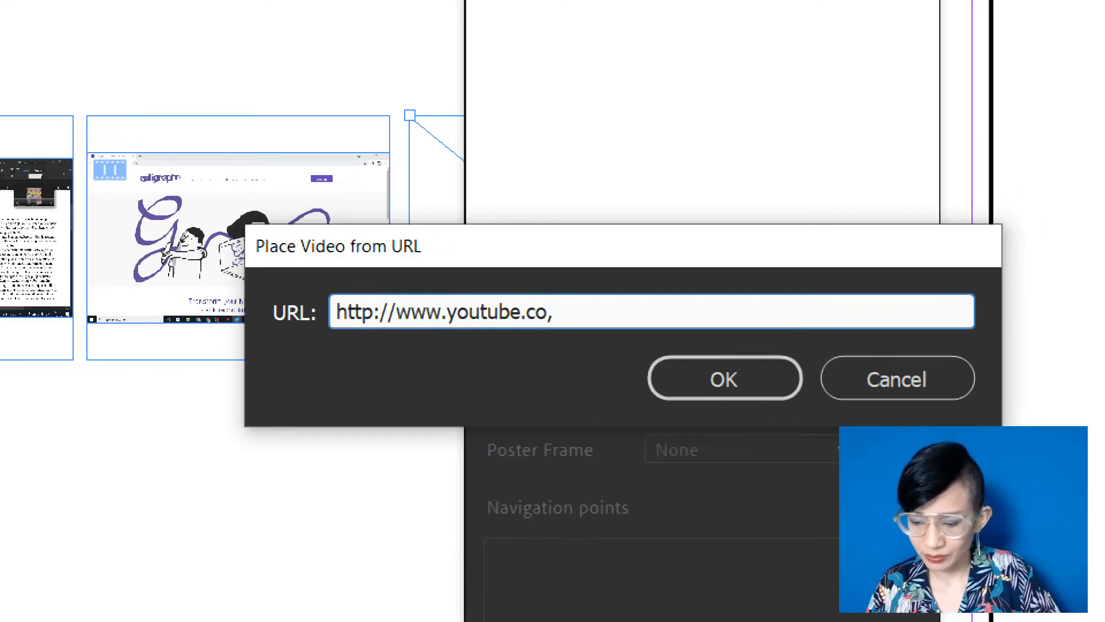
{"action": "key", "text": "BackSpace"}
{"action": "type", "text": "m"}
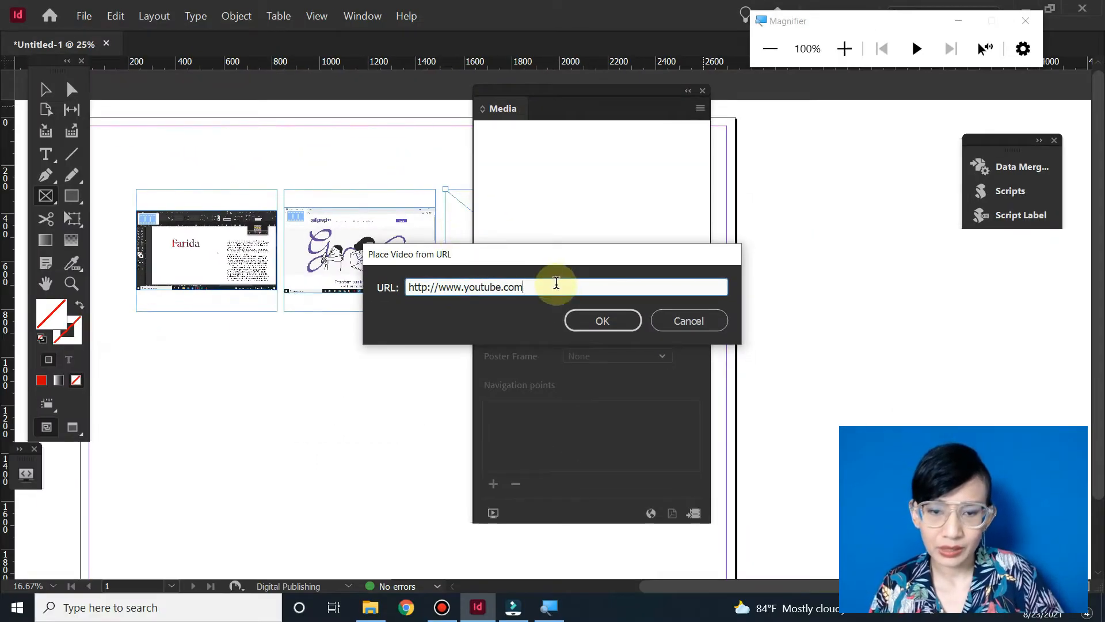
{"action": "left_click", "coordinate": [662, 382]}
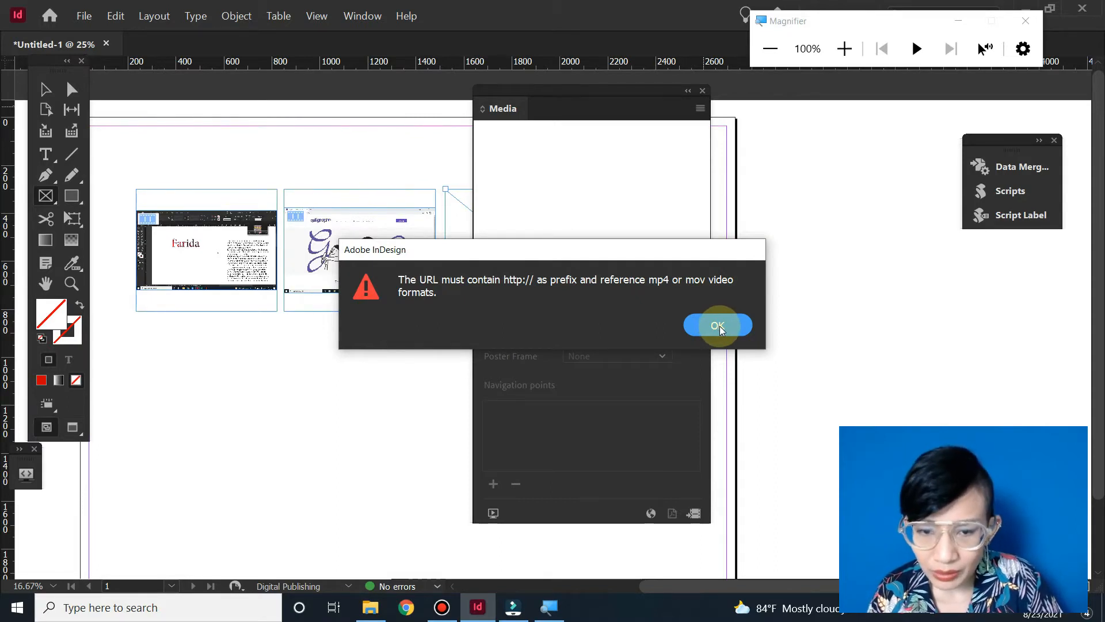
{"action": "left_click", "coordinate": [718, 325]}
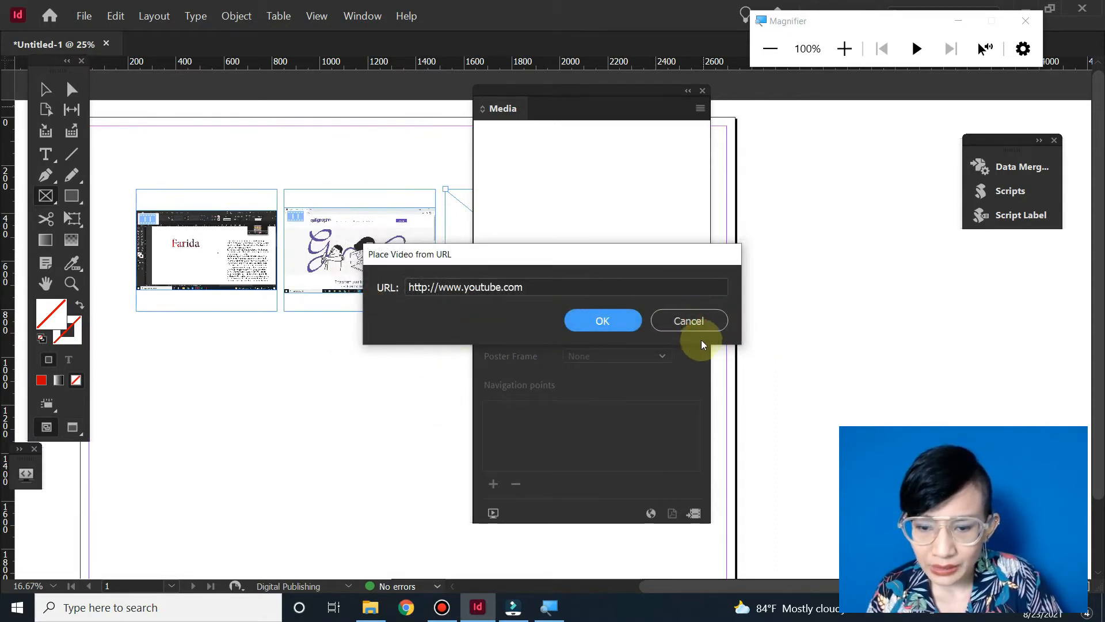
{"action": "left_click", "coordinate": [693, 321]}
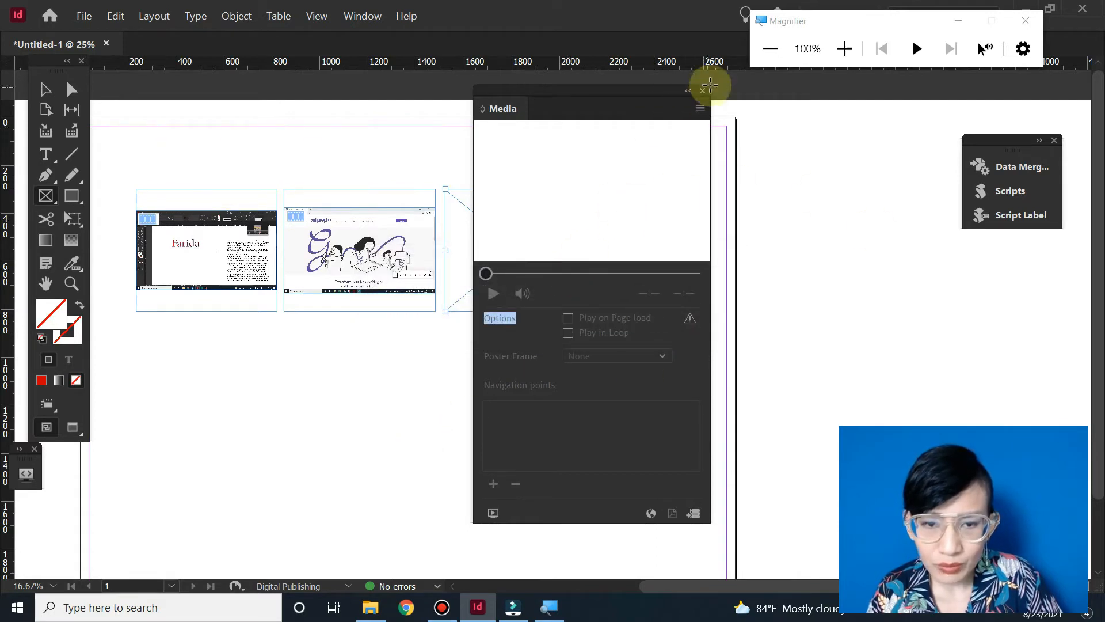
{"action": "mouse_move", "coordinate": [615, 94]}
{"action": "left_mouse_down"}
{"action": "mouse_move", "coordinate": [854, 111]}
{"action": "mouse_move", "coordinate": [802, 113]}
{"action": "left_mouse_up"}
{"action": "left_click", "coordinate": [45, 89]}
{"action": "left_click", "coordinate": [879, 125]}
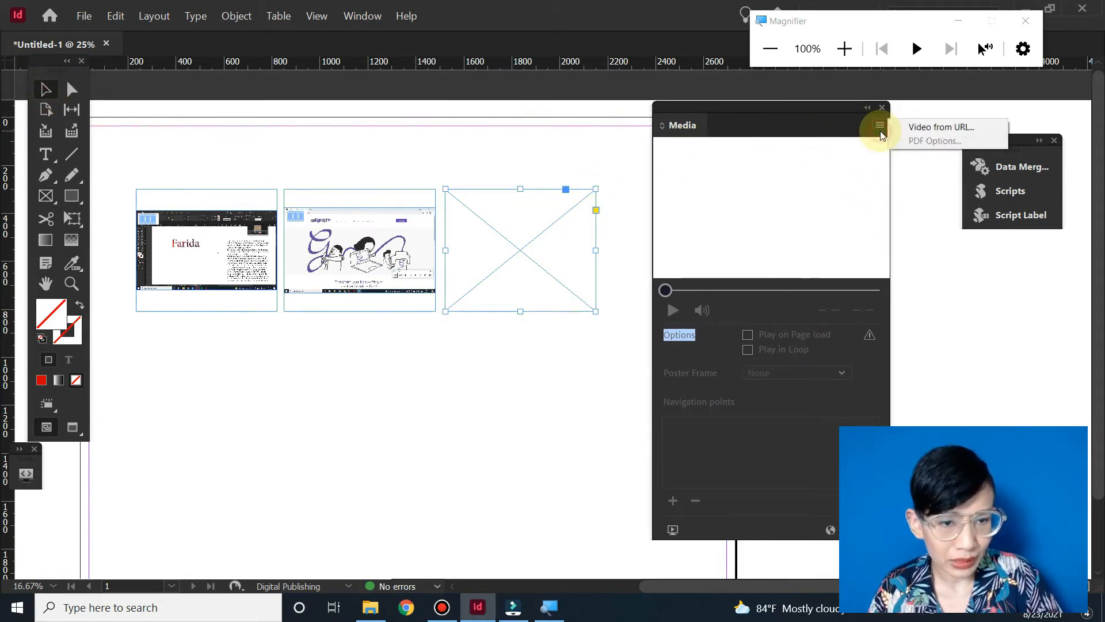
{"action": "left_click", "coordinate": [946, 128]}
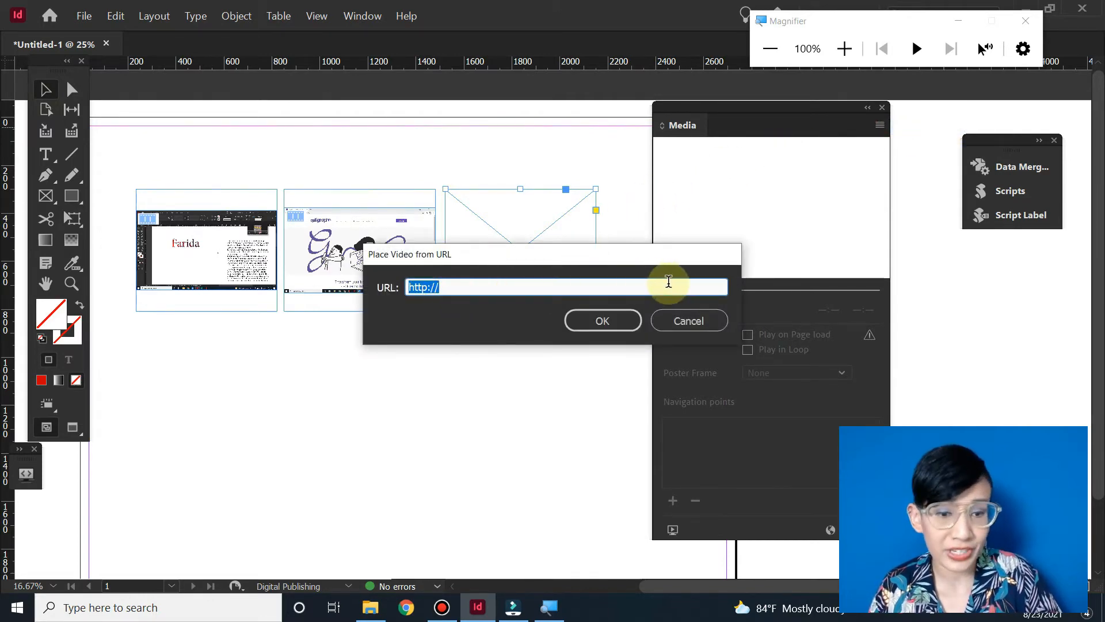
{"action": "left_click", "coordinate": [689, 321]}
{"action": "left_click", "coordinate": [371, 357]}
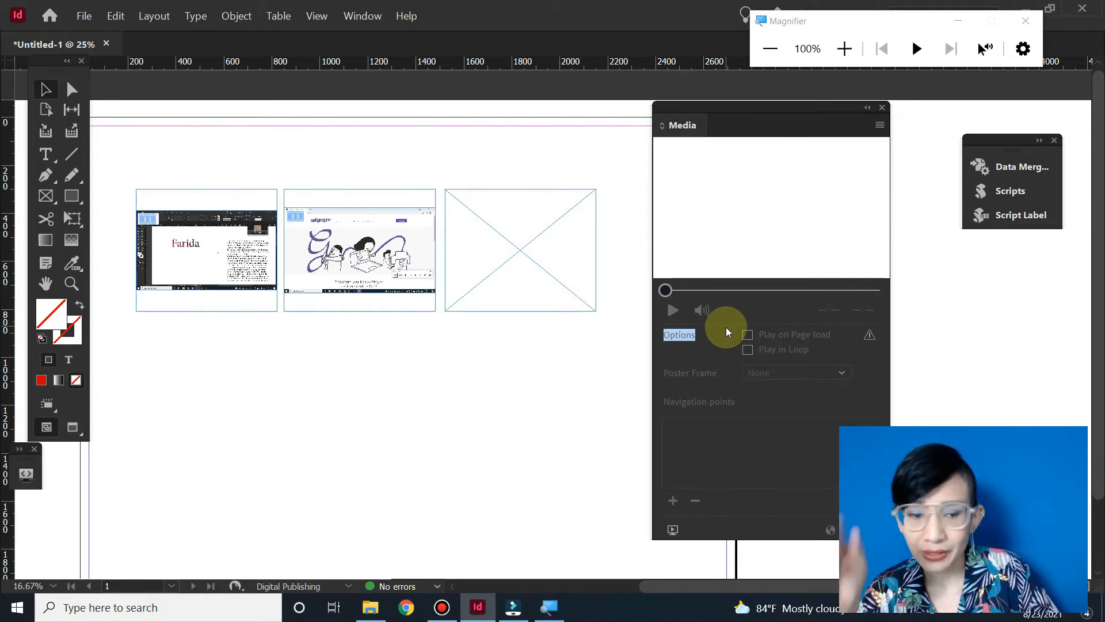
Select the first video to show its playback settings and position the Media panel beside the frames
{"action": "left_click_drag", "start_coordinate": [786, 104], "coordinate": [603, 93]}
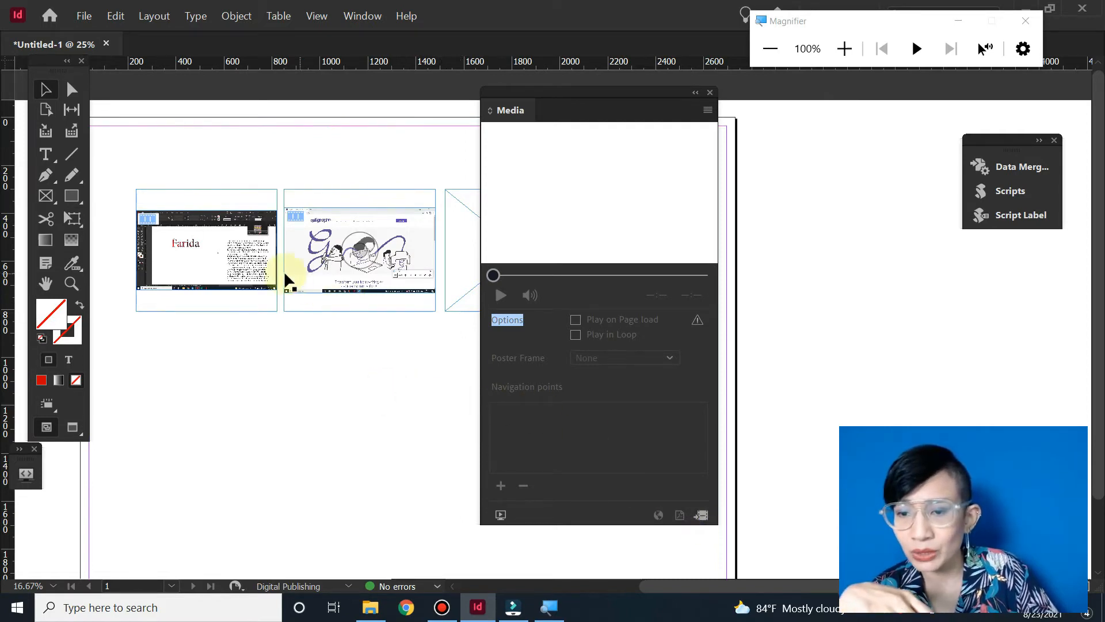
{"action": "left_click", "coordinate": [207, 253]}
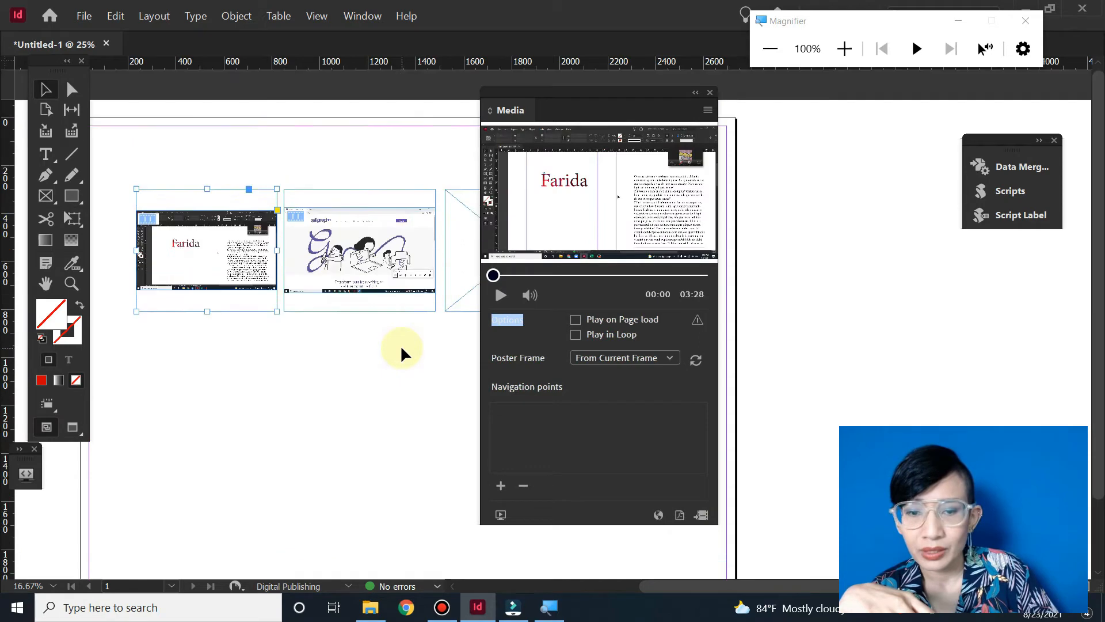
{"action": "left_click_drag", "start_coordinate": [526, 92], "coordinate": [608, 69]}
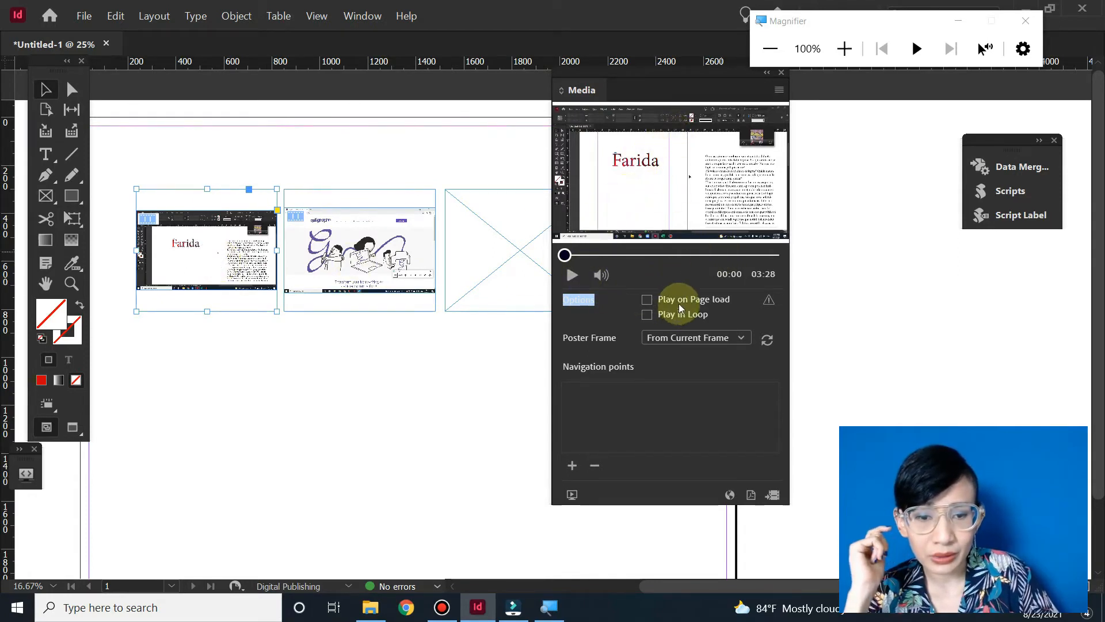
{"action": "left_click", "coordinate": [587, 302]}
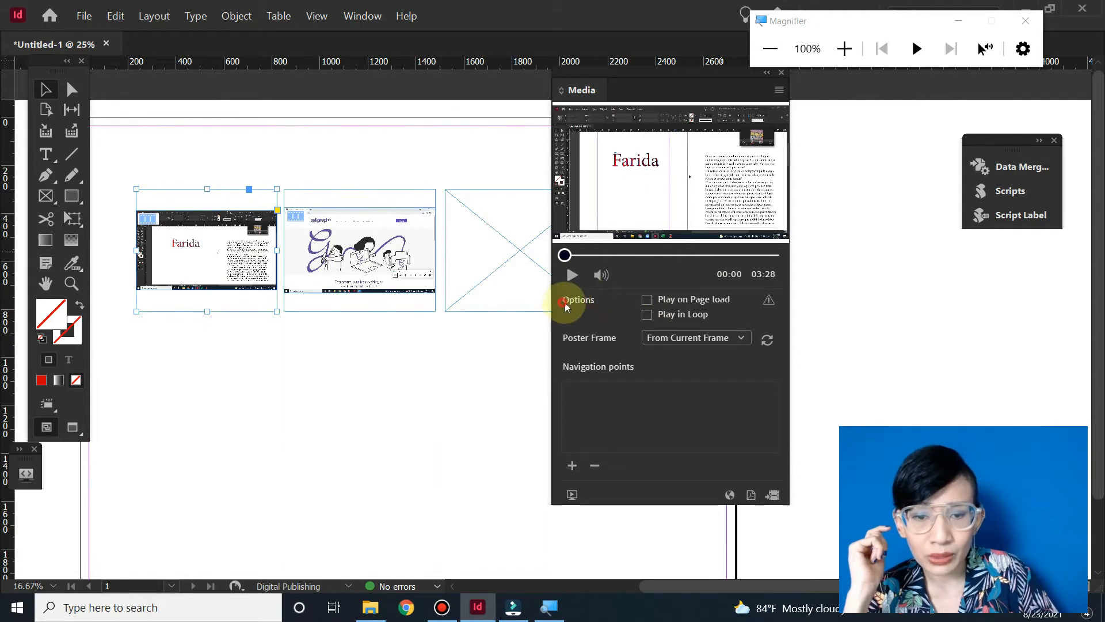
{"action": "double_click", "coordinate": [566, 299]}
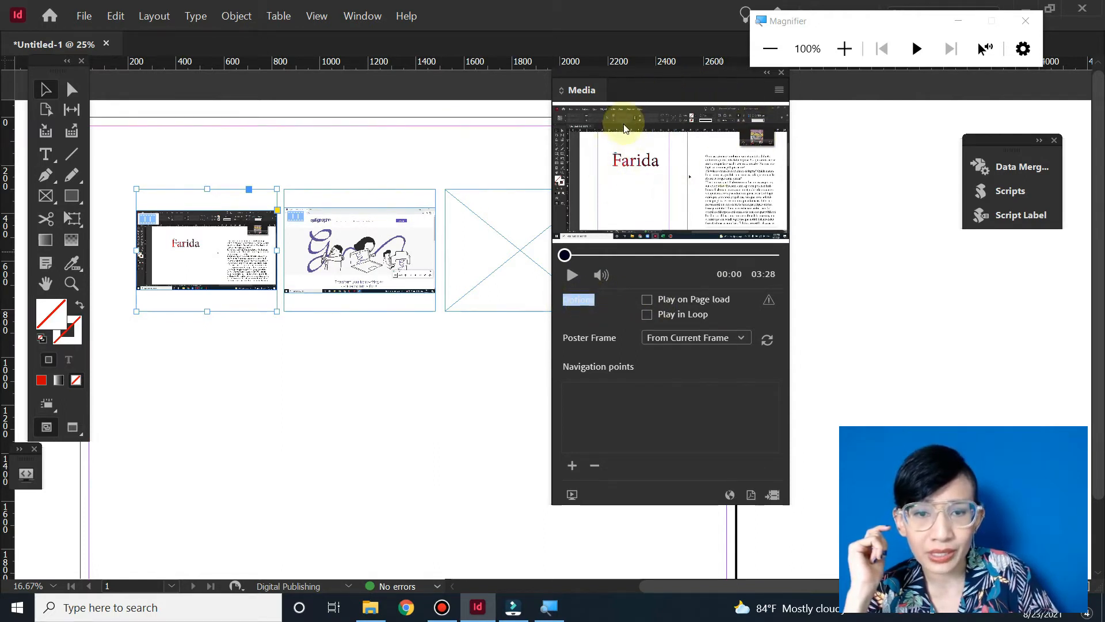
{"action": "mouse_move", "coordinate": [650, 97]}
{"action": "left_mouse_down"}
{"action": "mouse_move", "coordinate": [634, 102]}
{"action": "mouse_move", "coordinate": [653, 97]}
{"action": "left_mouse_up"}
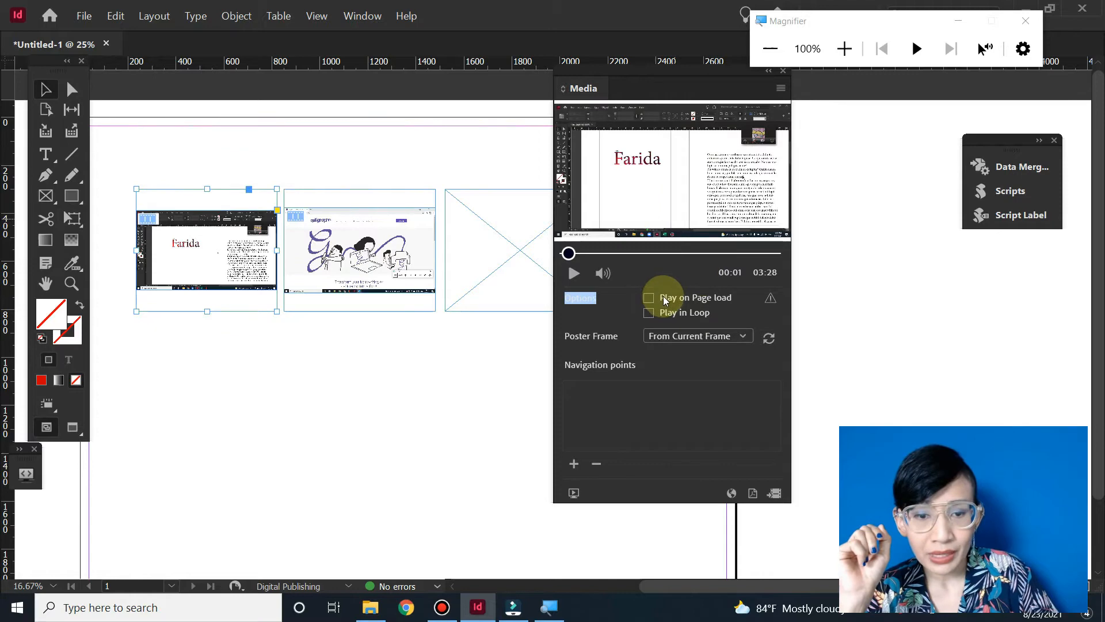
Try switching Play on Page load on and back off for the first video
{"action": "left_click", "coordinate": [741, 306]}
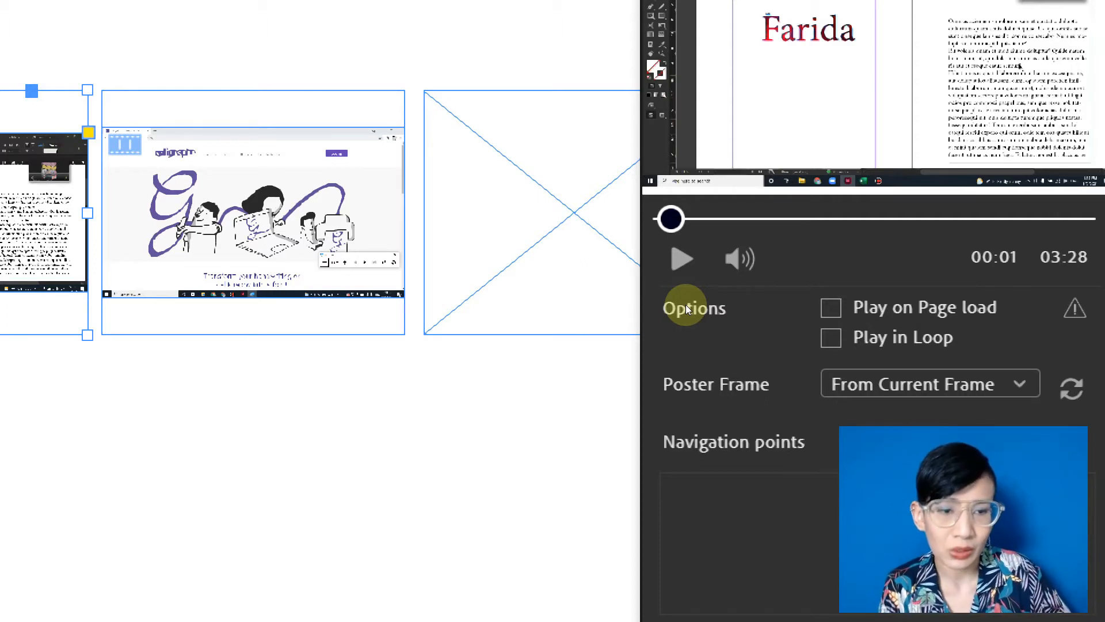
{"action": "left_click", "coordinate": [651, 298]}
{"action": "left_click", "coordinate": [651, 299]}
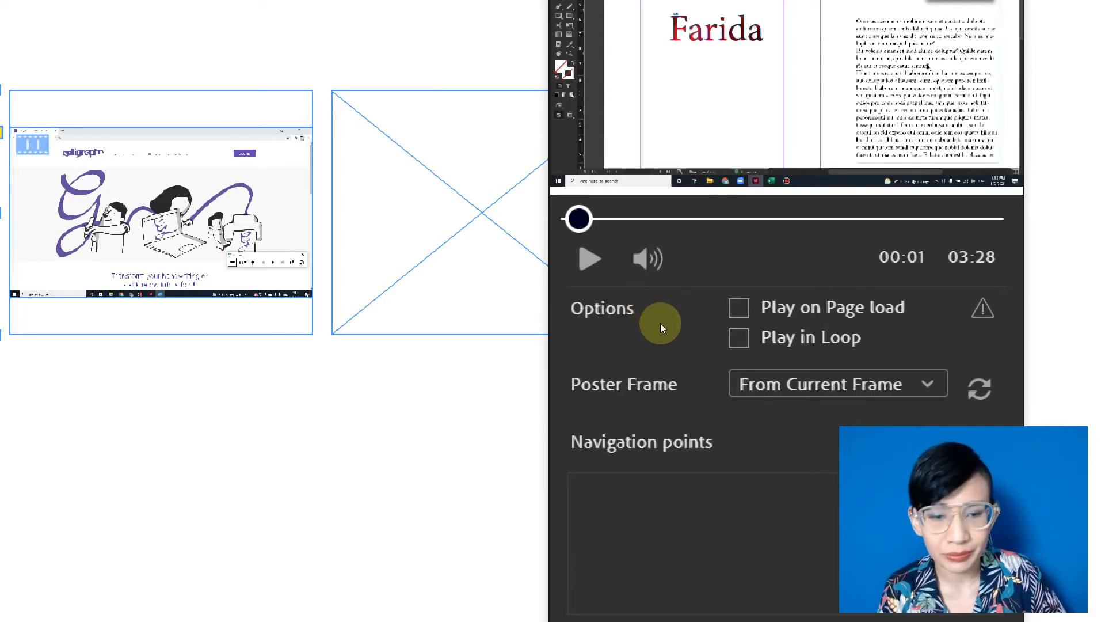
Set the first video's poster frame to Standard
{"action": "left_click", "coordinate": [675, 333]}
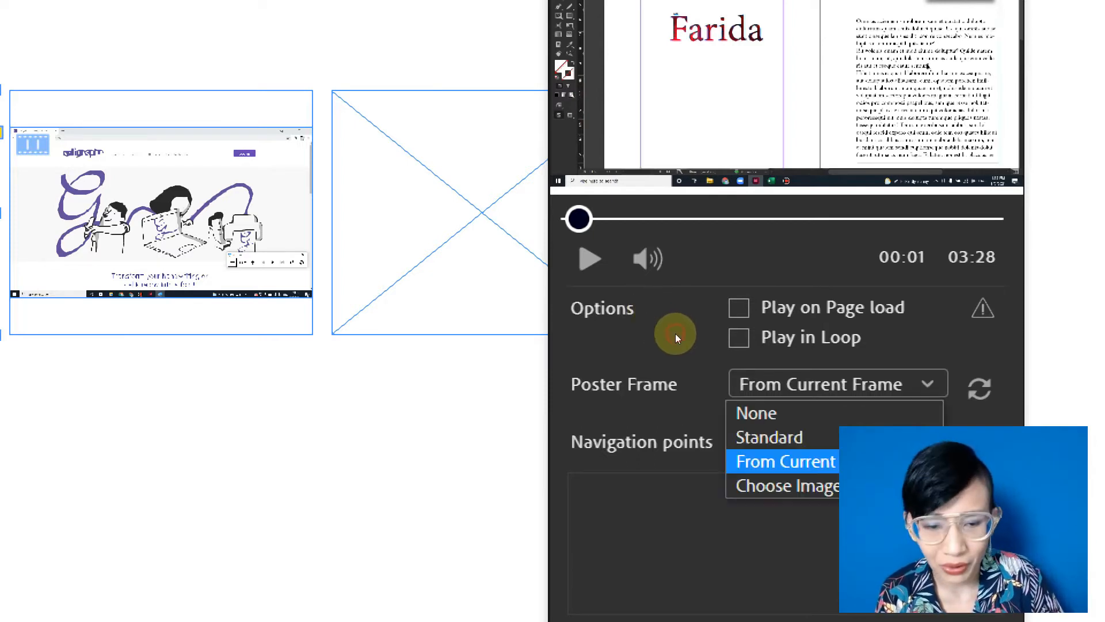
{"action": "left_click", "coordinate": [602, 312]}
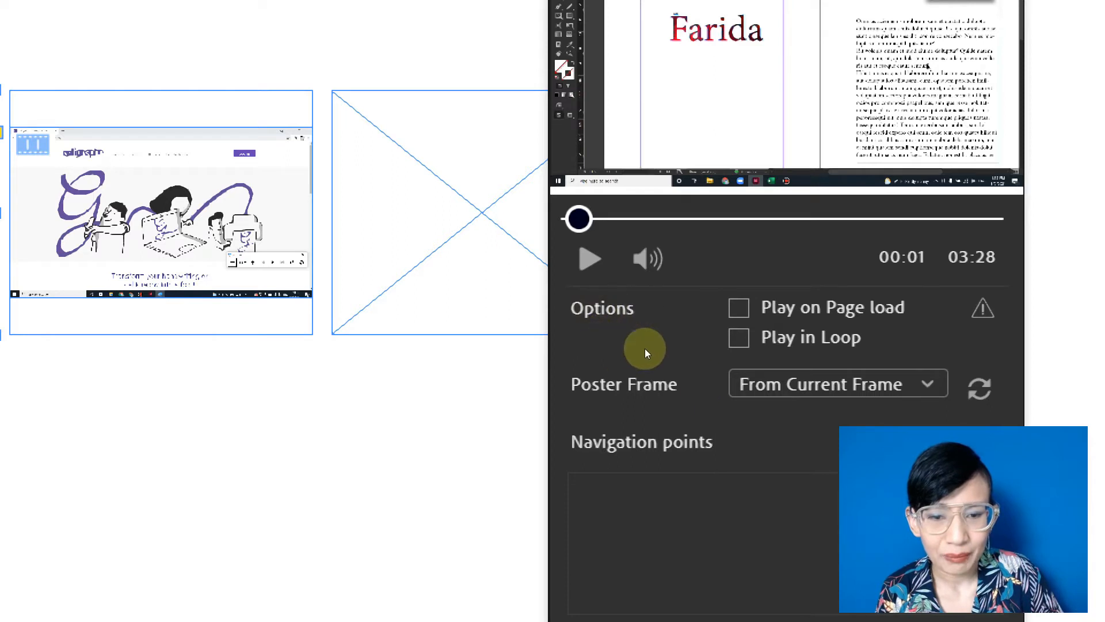
{"action": "left_click", "coordinate": [682, 339]}
{"action": "left_click", "coordinate": [692, 333]}
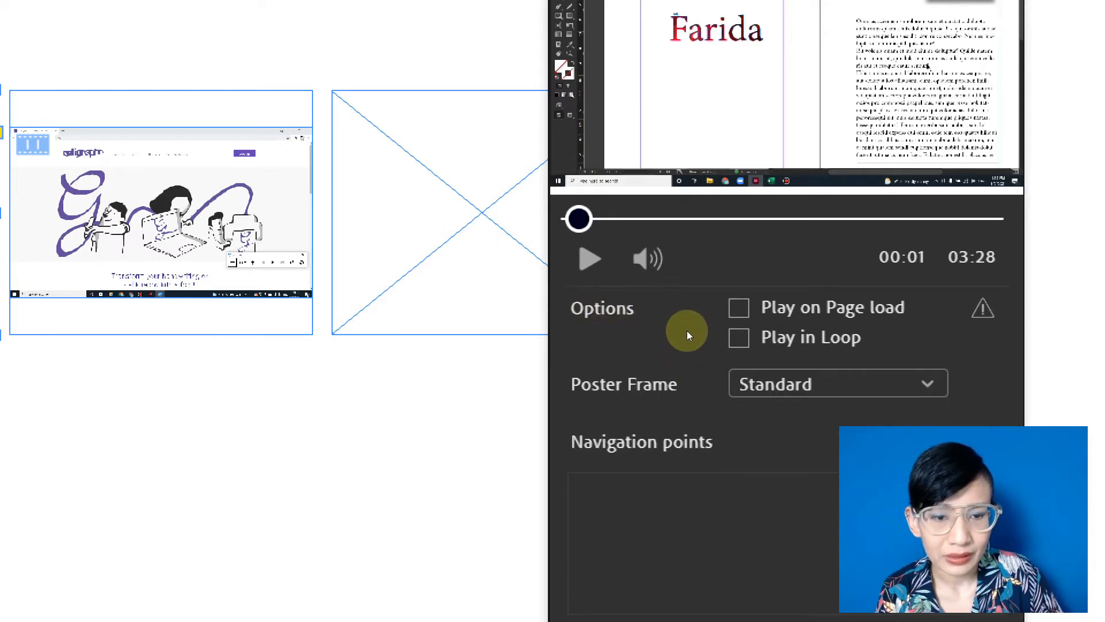
Review the poster frame choices available for the first video, from None to Choose Image
{"action": "left_click", "coordinate": [685, 364]}
{"action": "key", "text": "Down"}
{"action": "key", "text": "Down"}
{"action": "key", "text": "Return"}
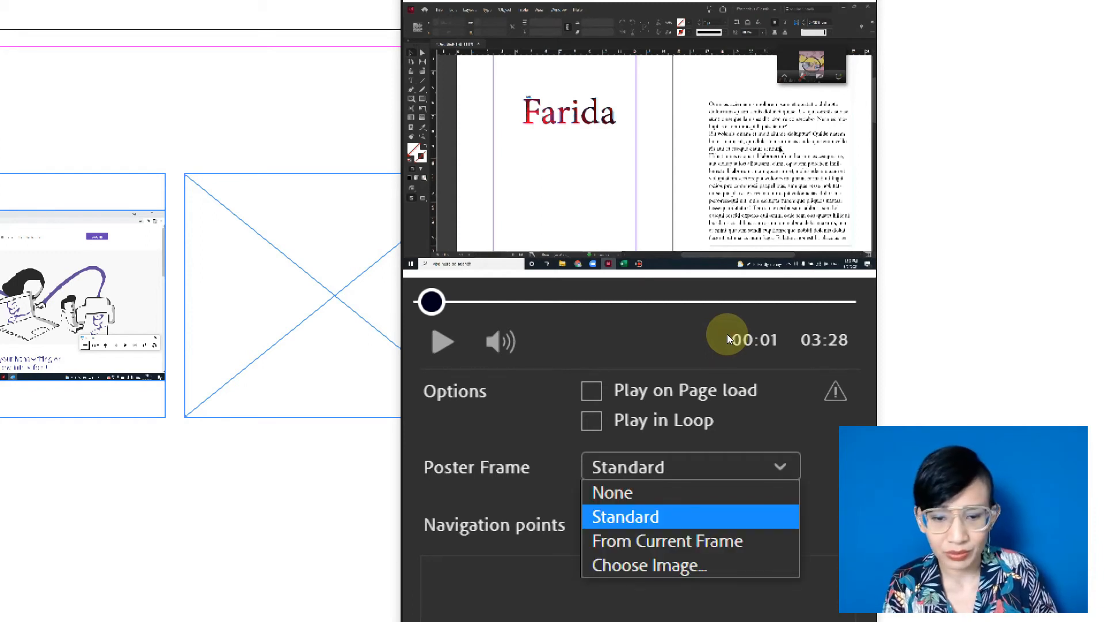
{"action": "key", "text": "Down"}
{"action": "key", "text": "Down"}
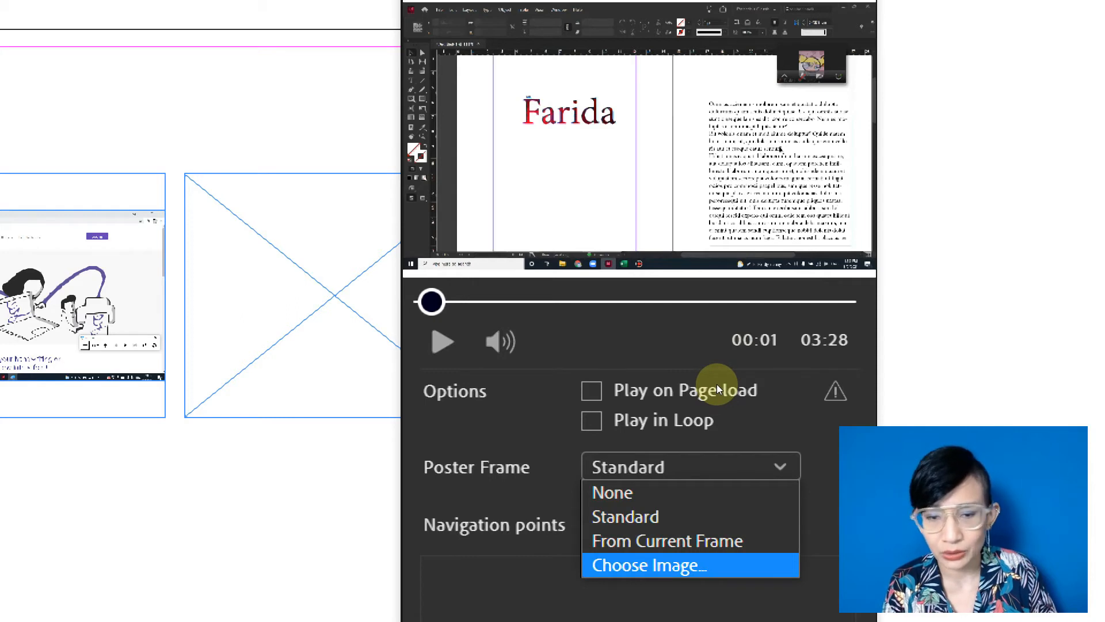
{"action": "key", "text": "Up"}
{"action": "key", "text": "Up"}
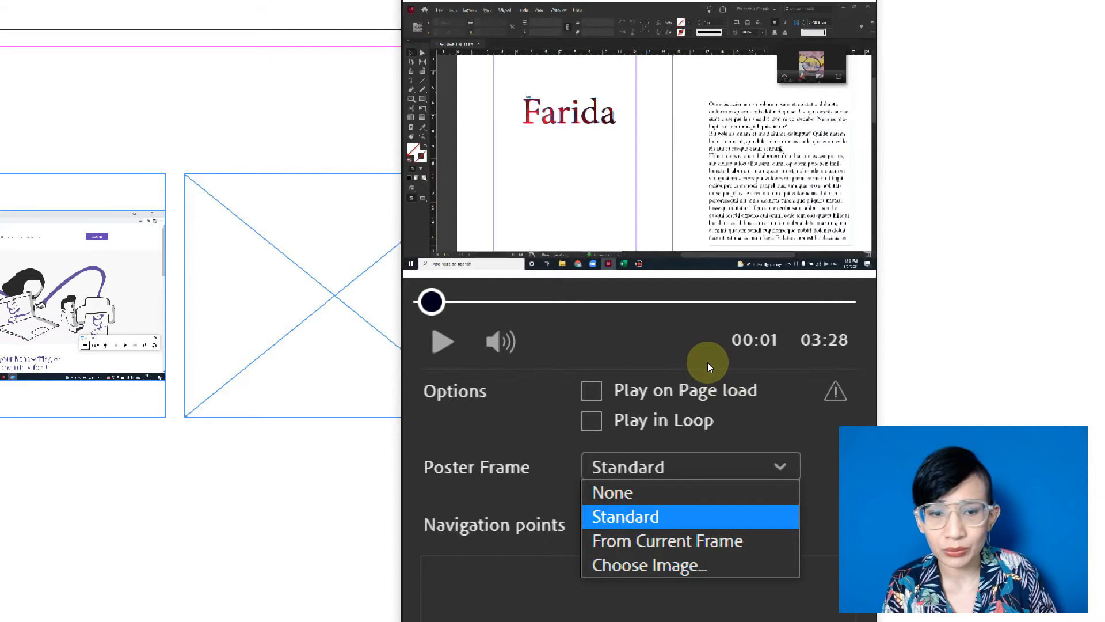
{"action": "key", "text": "Down"}
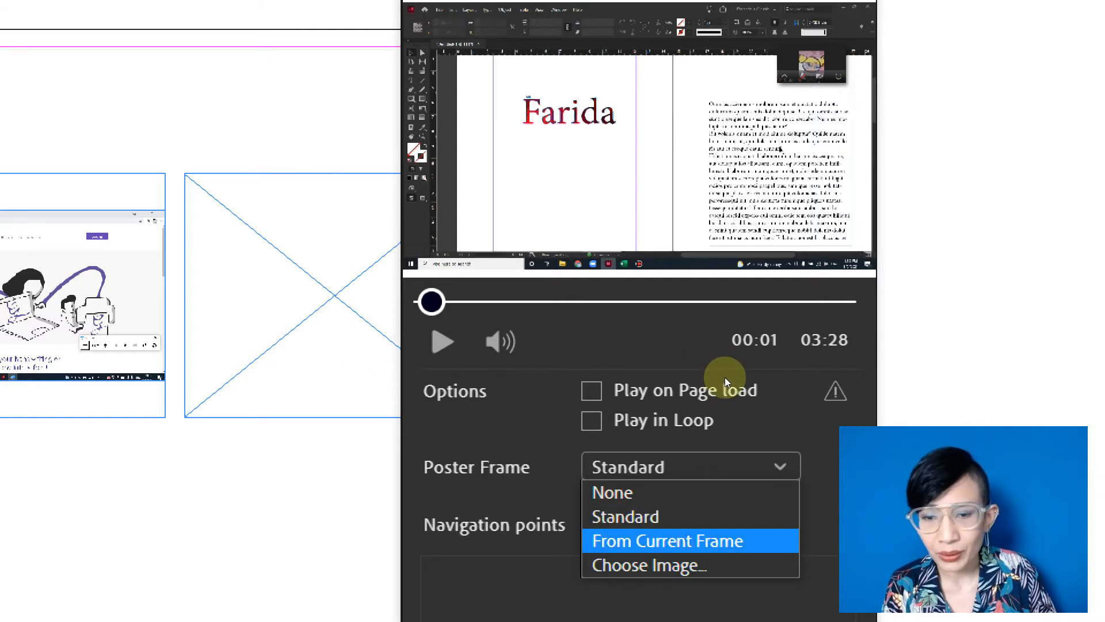
{"action": "key", "text": "Up"}
{"action": "key", "text": "Up"}
{"action": "left_click", "coordinate": [570, 259]}
Set the first video's poster frame to From Current Frame at 01:46, and check the second video's playback settings
{"action": "left_click_drag", "start_coordinate": [432, 302], "coordinate": [639, 301]}
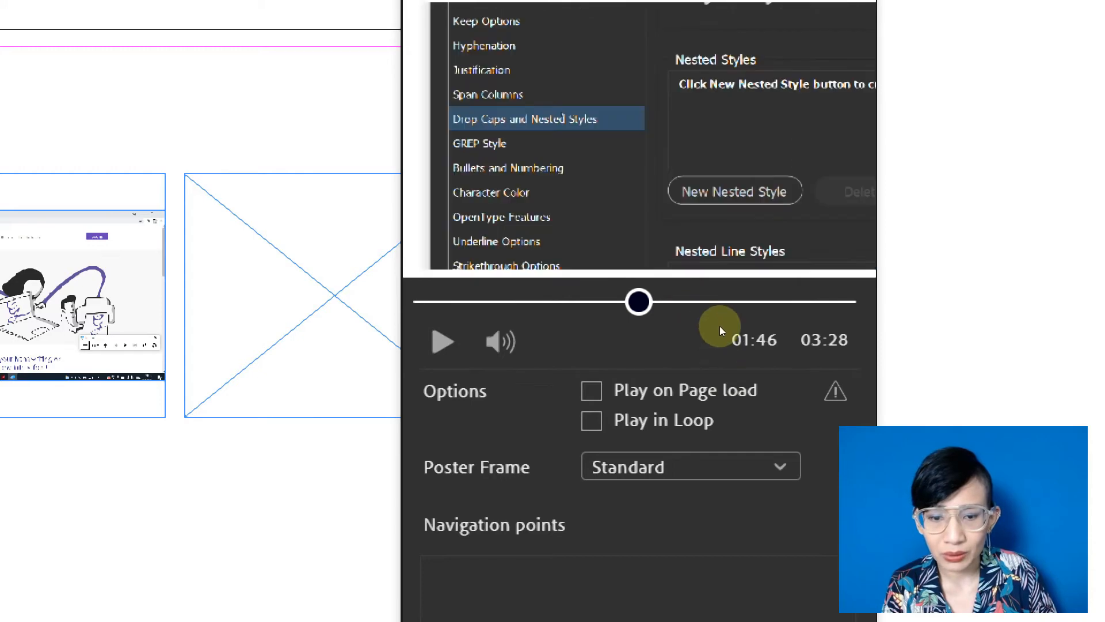
{"action": "left_click", "coordinate": [714, 466]}
{"action": "left_click", "coordinate": [714, 541]}
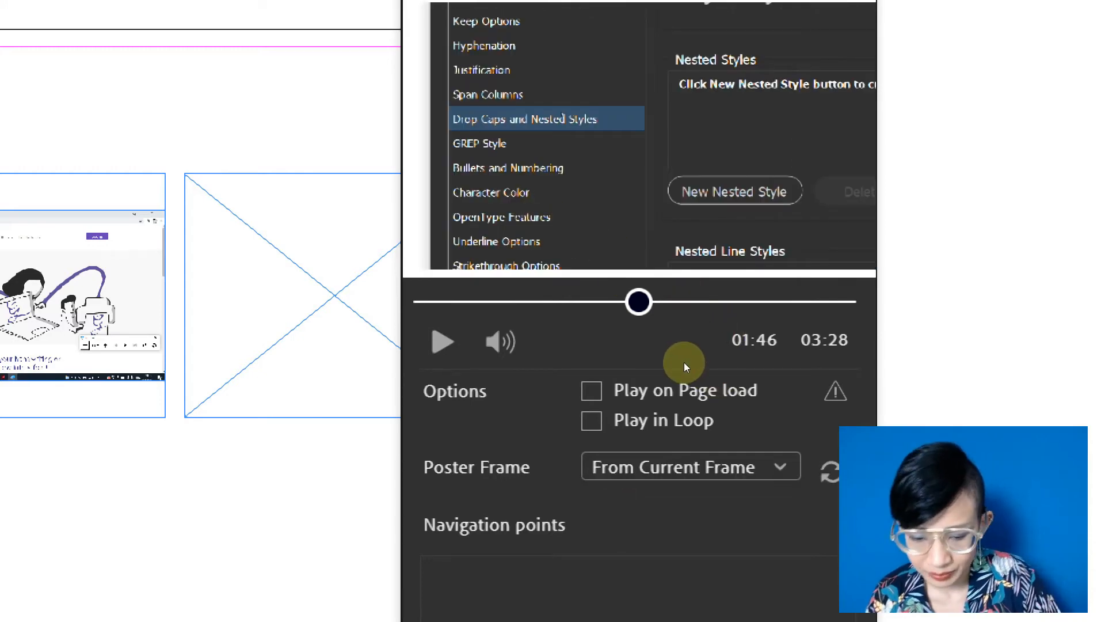
{"action": "key", "text": "super+minus"}
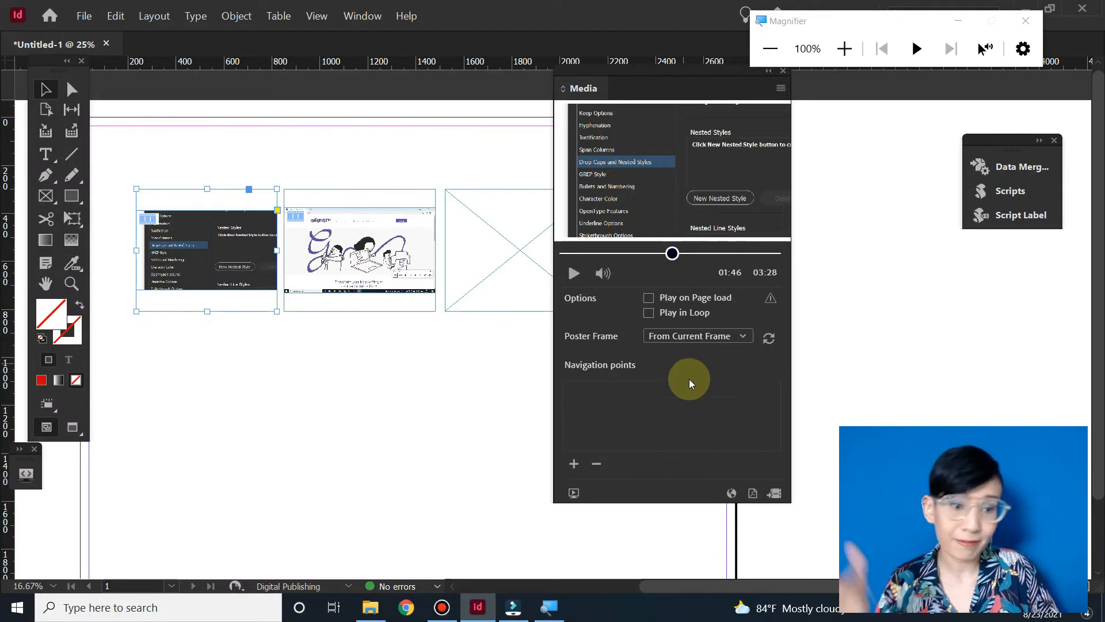
{"action": "left_click", "coordinate": [382, 276]}
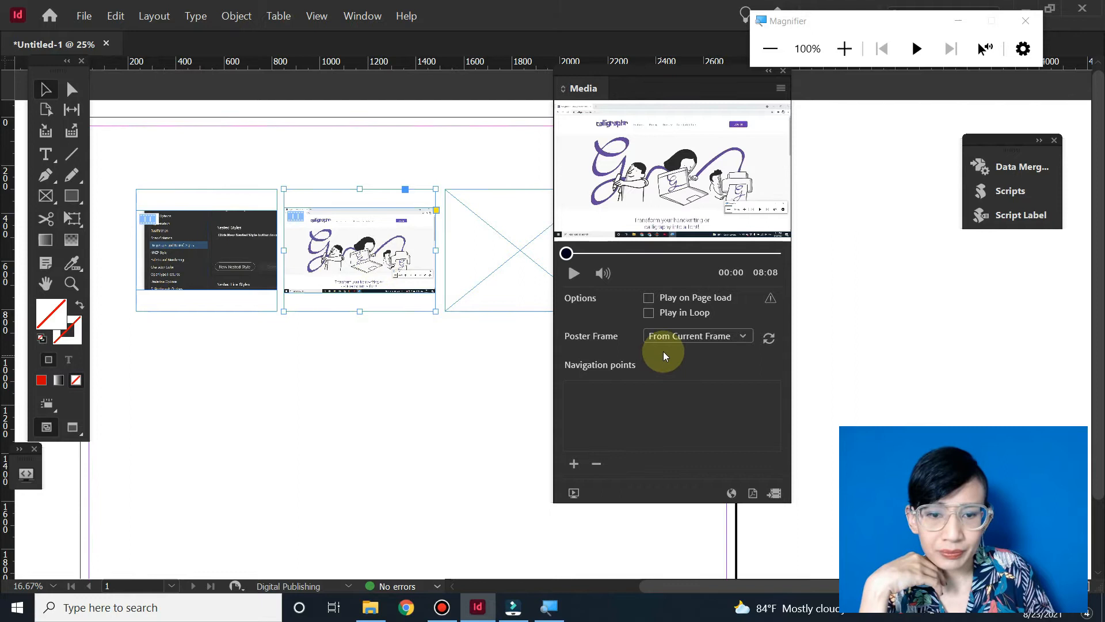
Draw a wide ellipse below the first video frame and fill it with red
{"action": "left_click", "coordinate": [432, 355]}
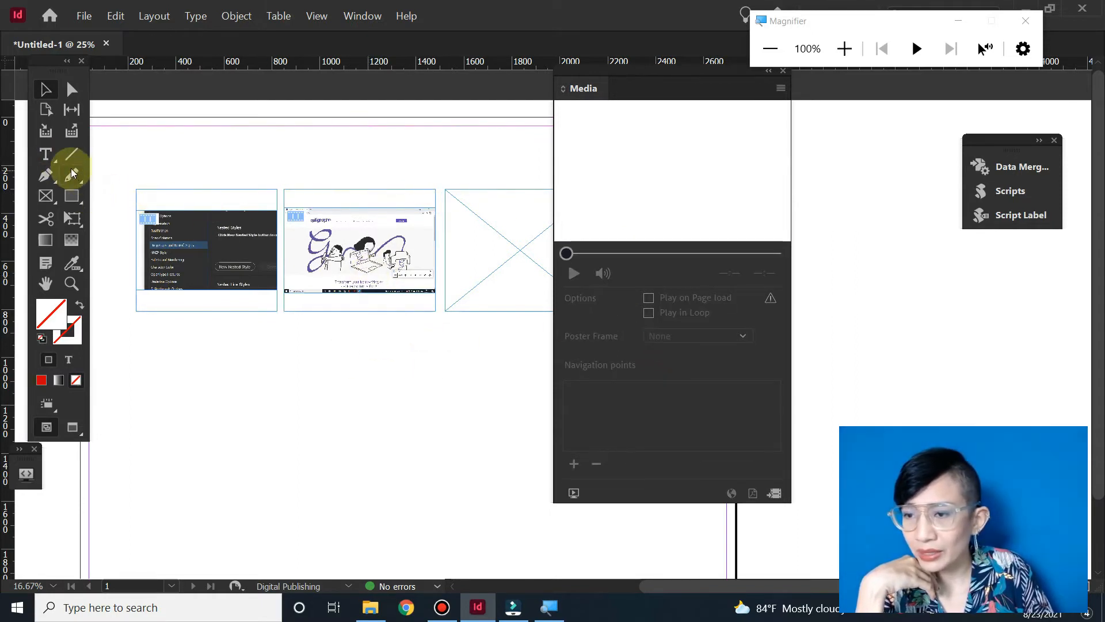
{"action": "left_click", "coordinate": [69, 198]}
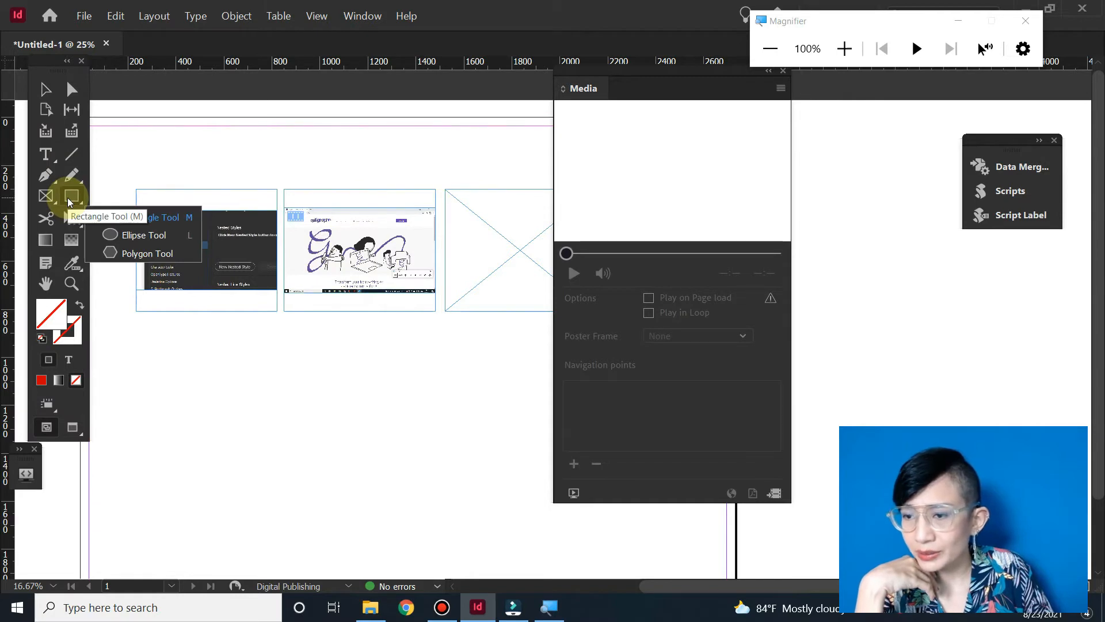
{"action": "left_click", "coordinate": [116, 235]}
{"action": "left_click_drag", "start_coordinate": [141, 345], "coordinate": [289, 420]}
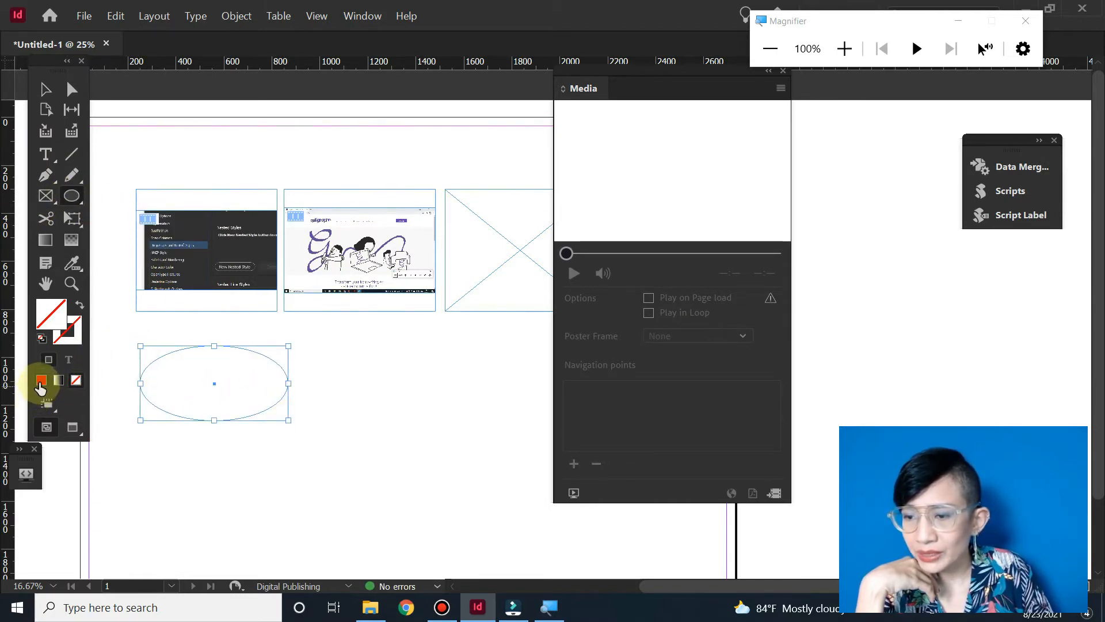
{"action": "left_click", "coordinate": [41, 384]}
Narrow the red ellipse into a roughly circular dot below the first video and keep it selected
{"action": "left_click", "coordinate": [45, 94]}
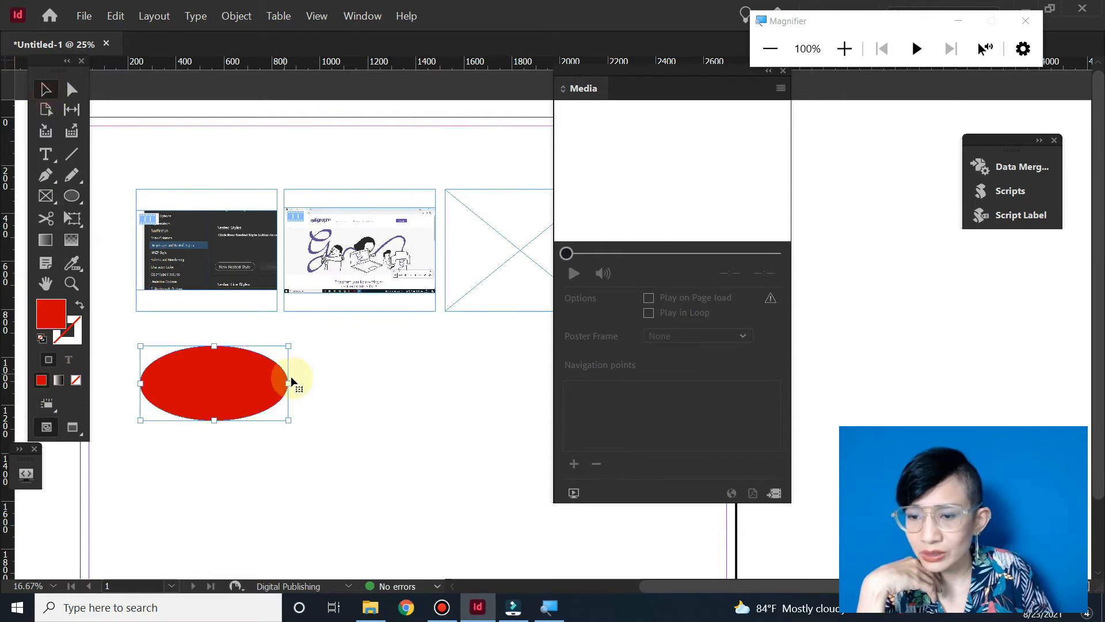
{"action": "left_click_drag", "start_coordinate": [288, 383], "coordinate": [219, 386]}
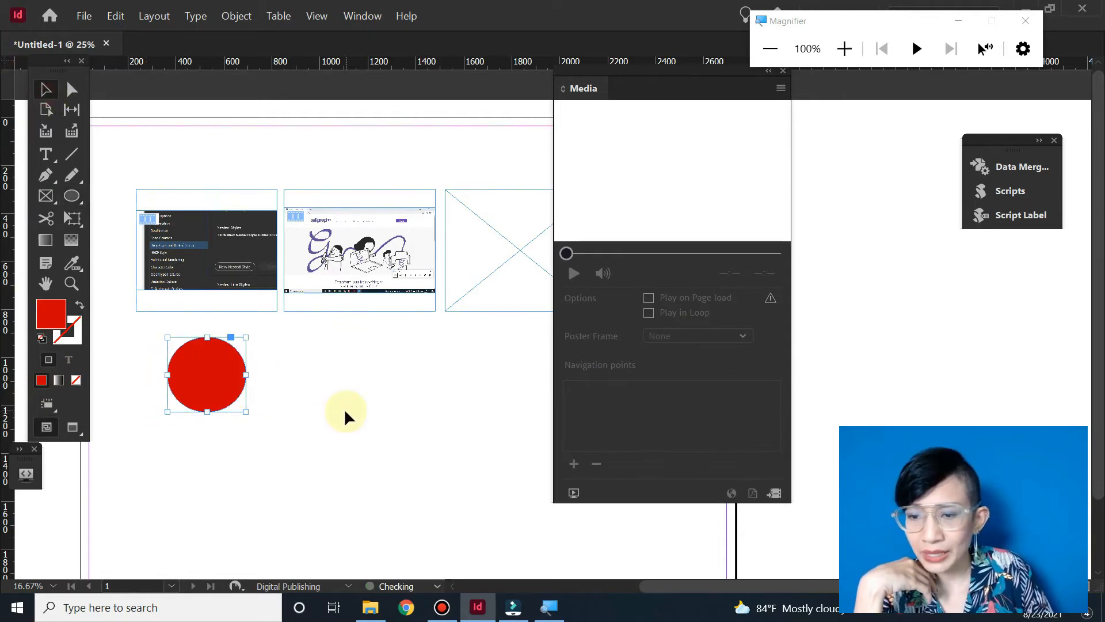
{"action": "left_click", "coordinate": [345, 387]}
{"action": "left_click", "coordinate": [196, 382]}
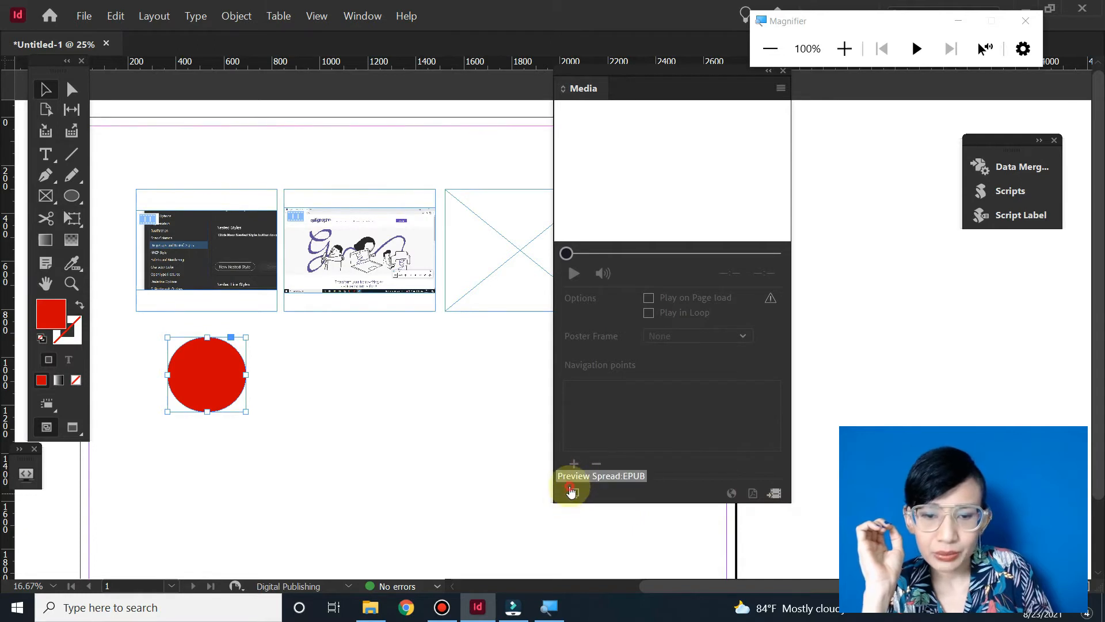
Preview the spread's EPUB interactivity, play it once and close the preview
{"action": "left_click", "coordinate": [572, 492]}
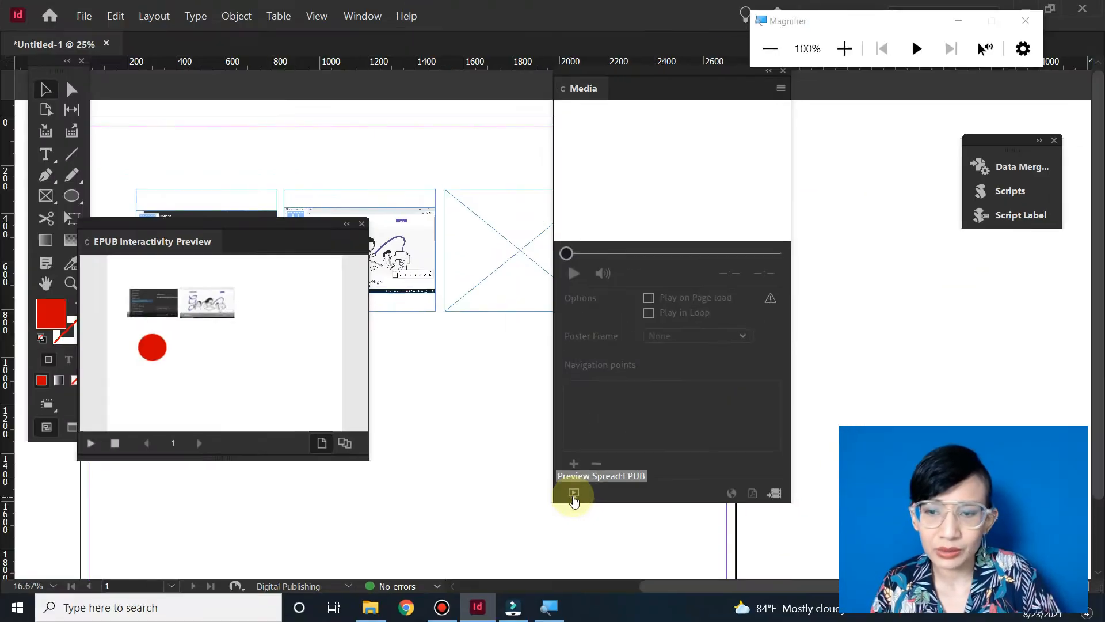
{"action": "left_click_drag", "start_coordinate": [155, 228], "coordinate": [310, 209]}
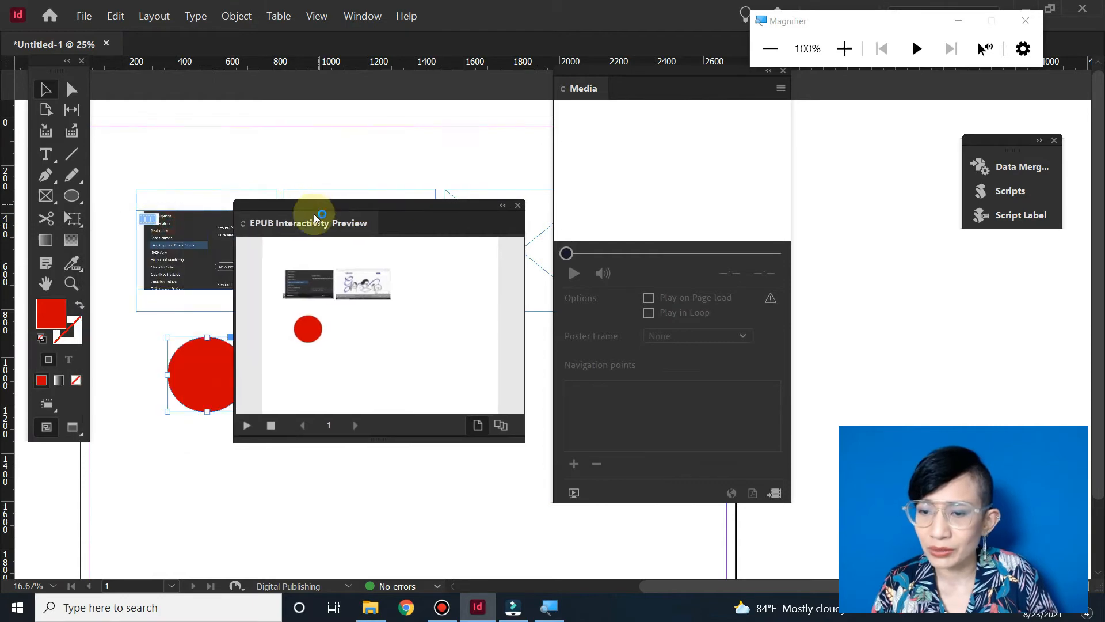
{"action": "left_click", "coordinate": [247, 426]}
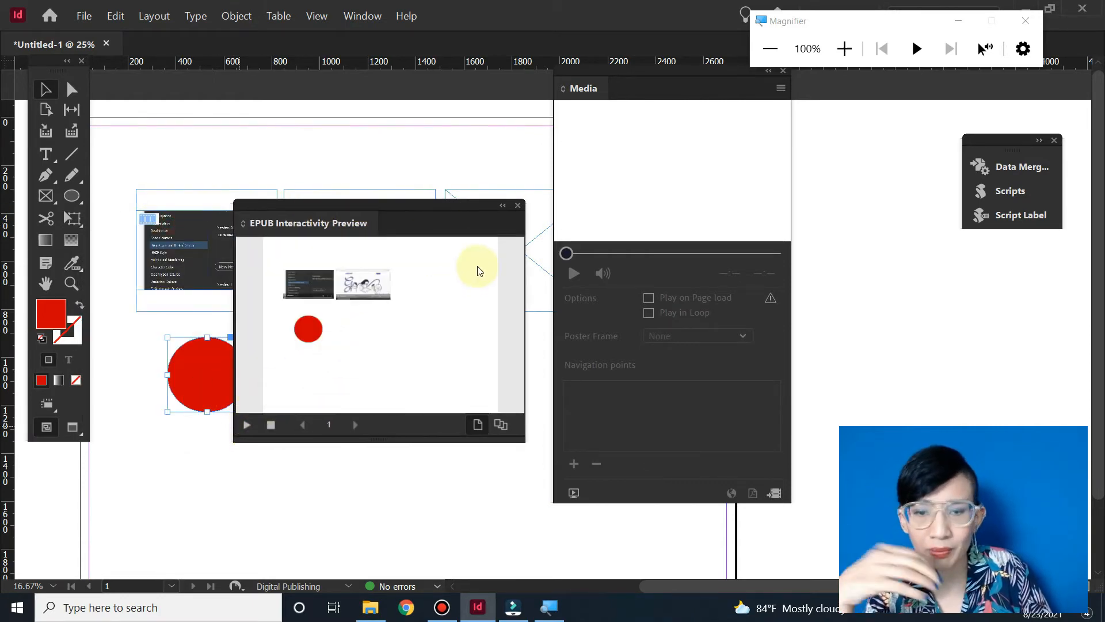
{"action": "left_click", "coordinate": [517, 205]}
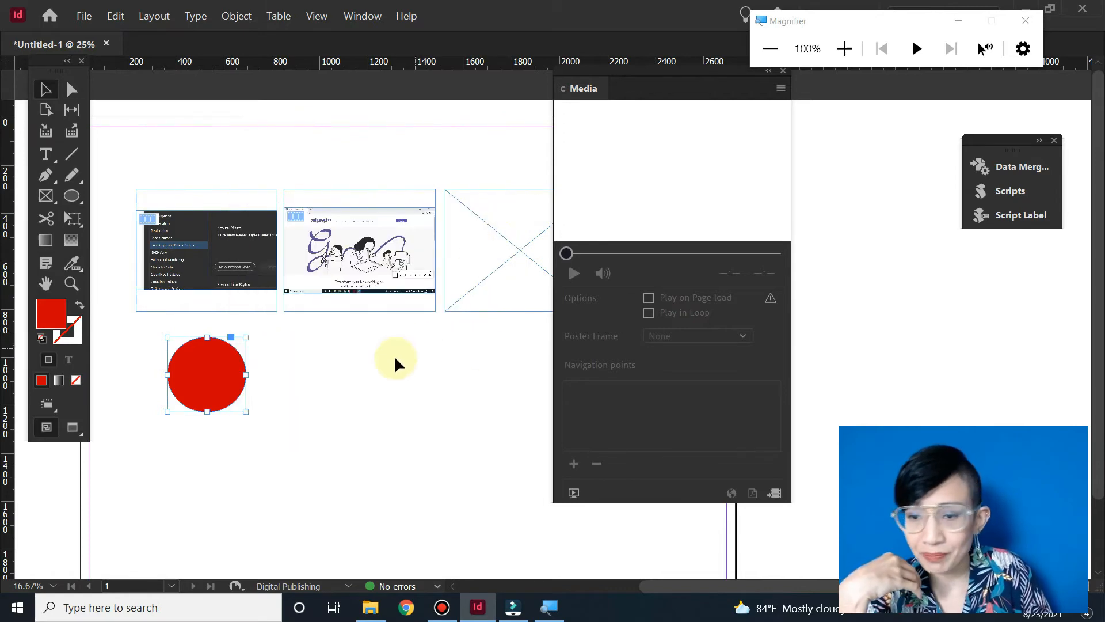
Display the Animation settings for the selected red circle and place them over the Media panel
{"action": "left_click", "coordinate": [252, 386]}
{"action": "left_click", "coordinate": [205, 373]}
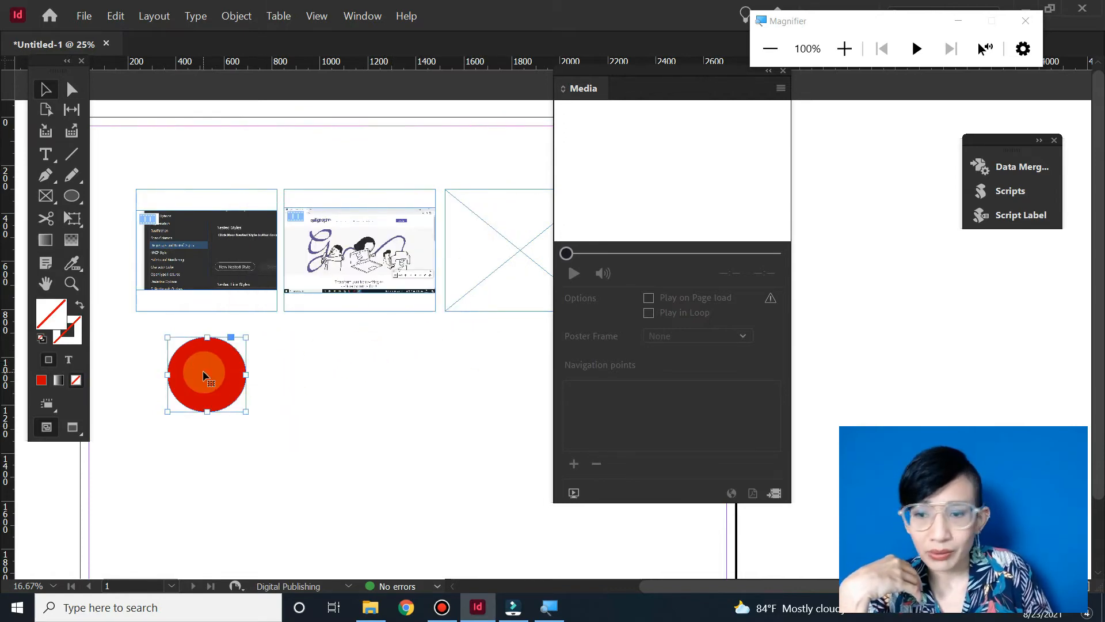
{"action": "left_click", "coordinate": [780, 89]}
{"action": "left_click", "coordinate": [764, 90]}
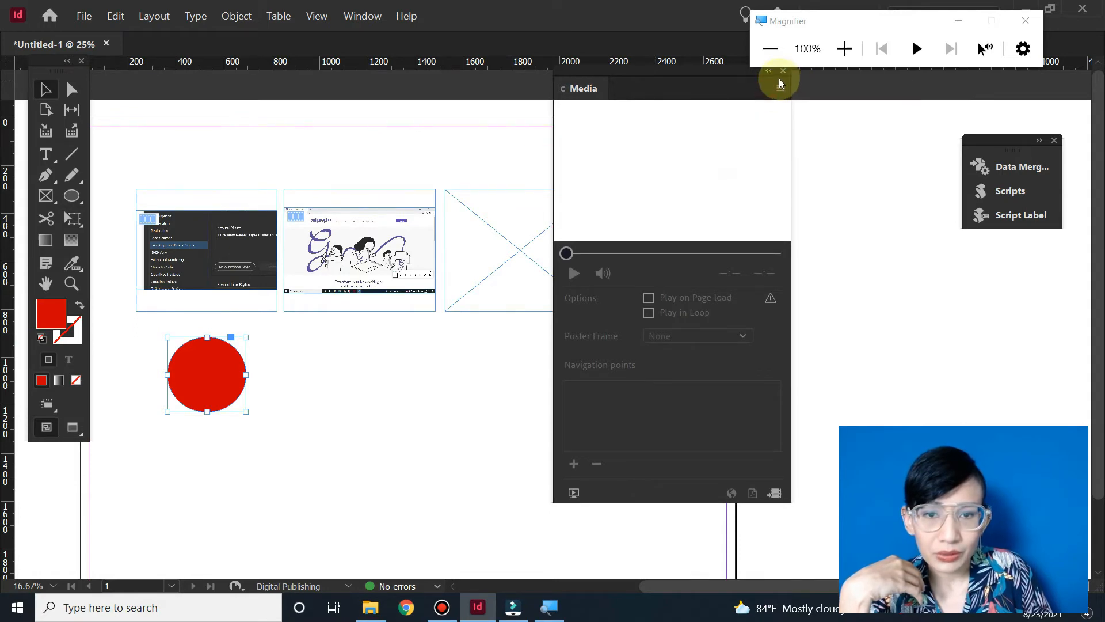
{"action": "left_click", "coordinate": [361, 16]}
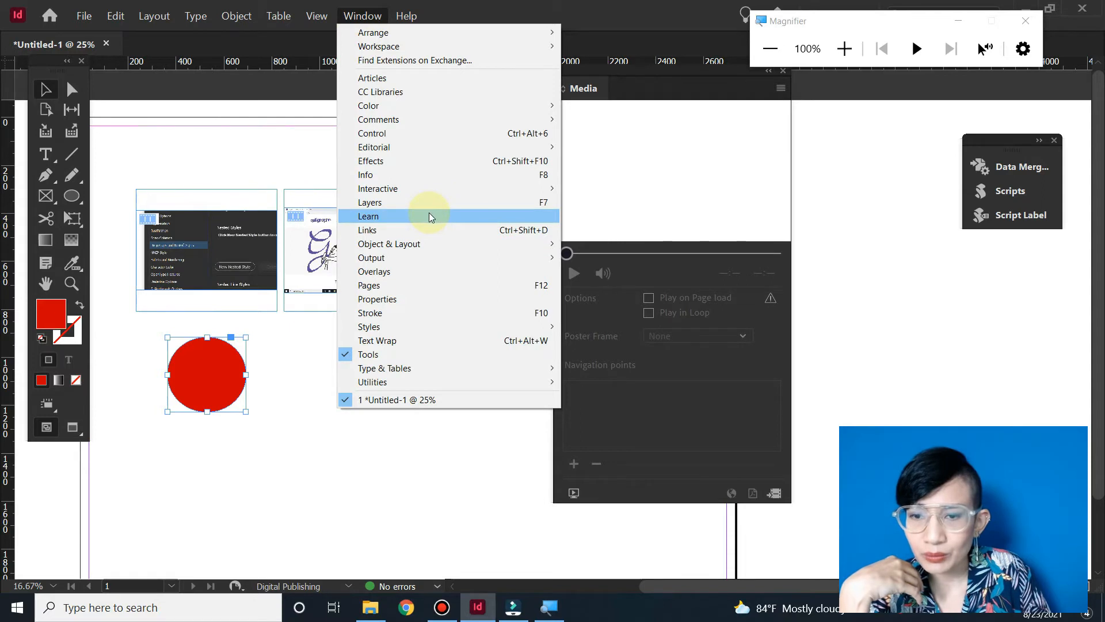
{"action": "mouse_move", "coordinate": [432, 188]}
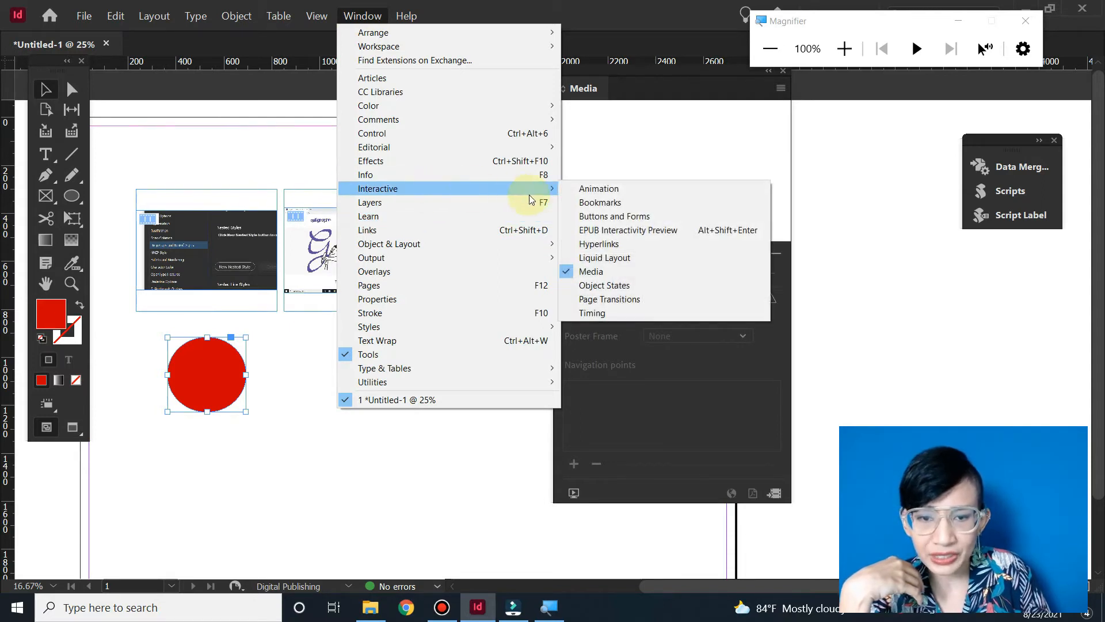
{"action": "left_click", "coordinate": [601, 188]}
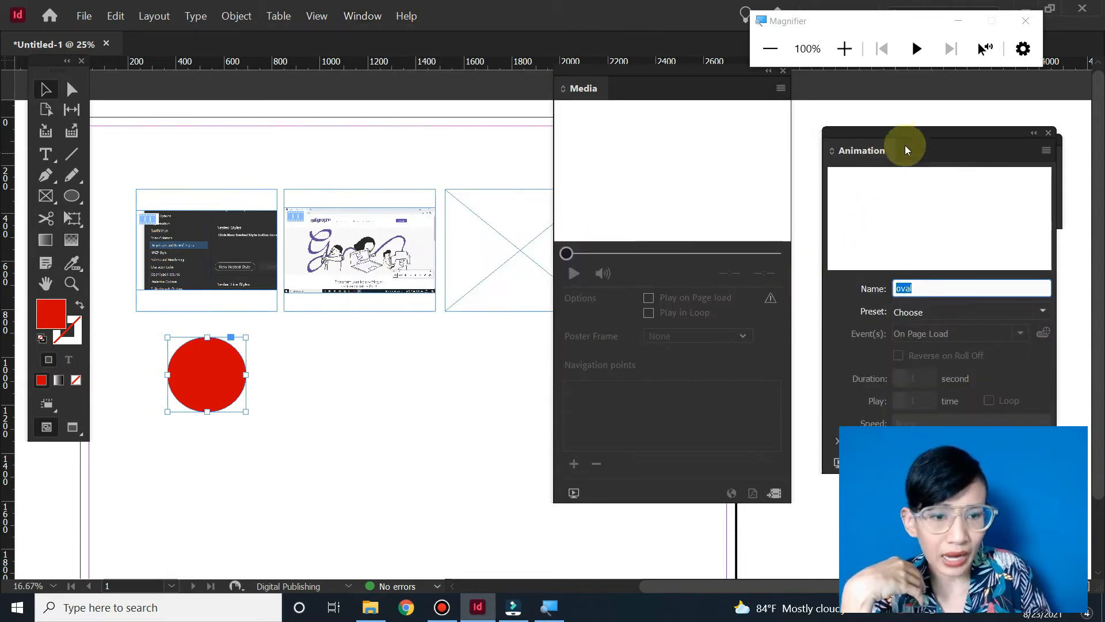
{"action": "left_click_drag", "start_coordinate": [903, 131], "coordinate": [671, 110]}
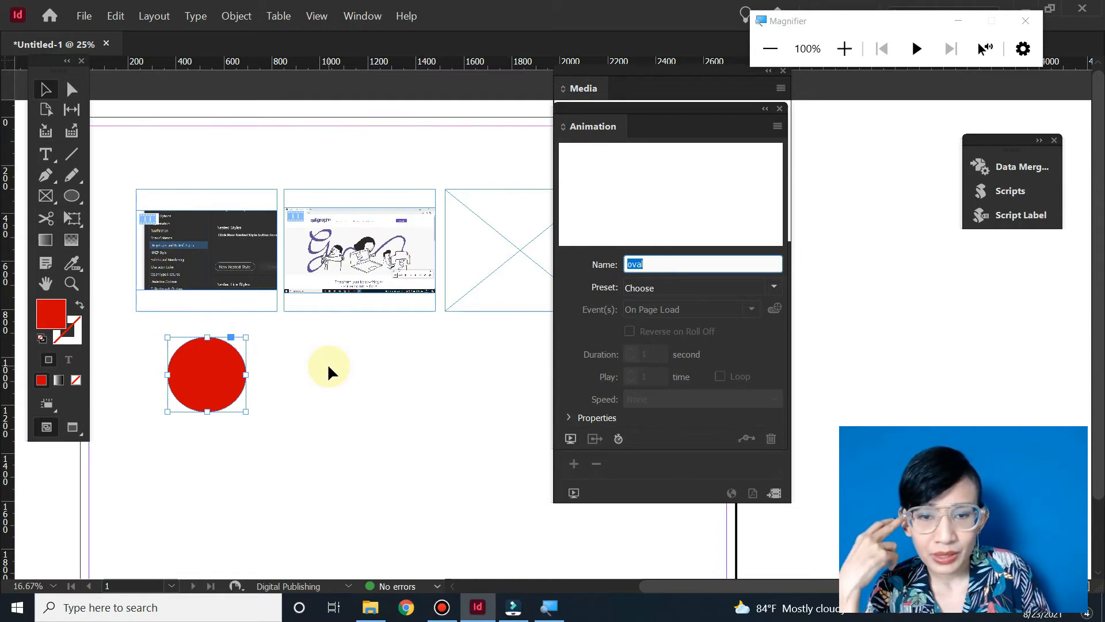
Name the circle's animation object "red dot" and reselect the circle
{"action": "left_click", "coordinate": [734, 267]}
{"action": "left_click_drag", "start_coordinate": [722, 266], "coordinate": [597, 266]}
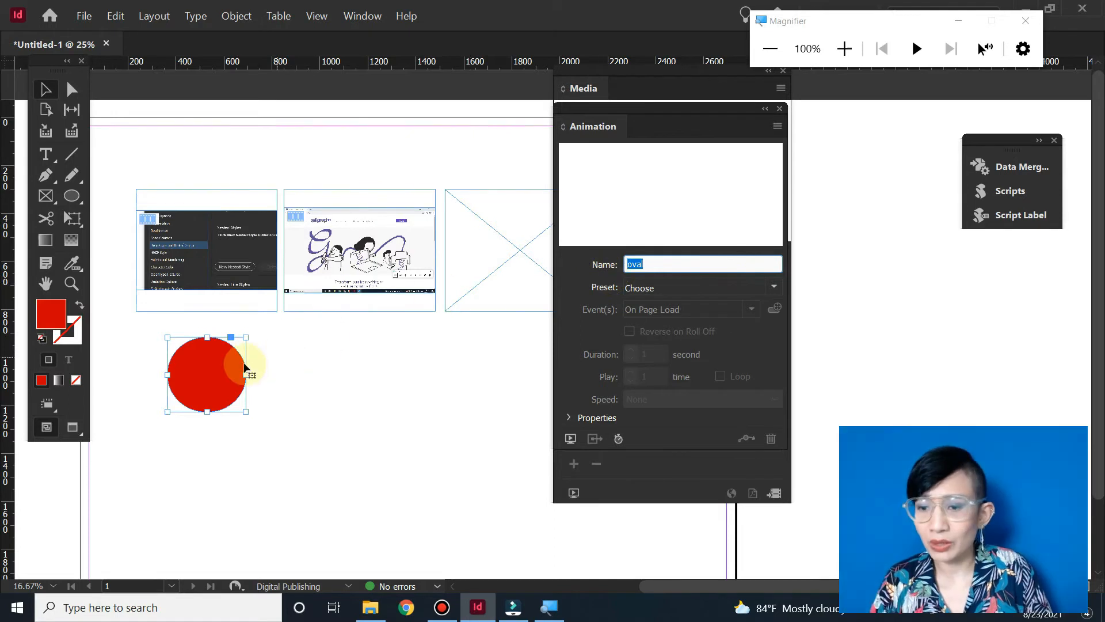
{"action": "type", "text": "re"}
{"action": "key", "text": "BackSpace"}
{"action": "key", "text": "BackSpace"}
{"action": "type", "text": "red "}
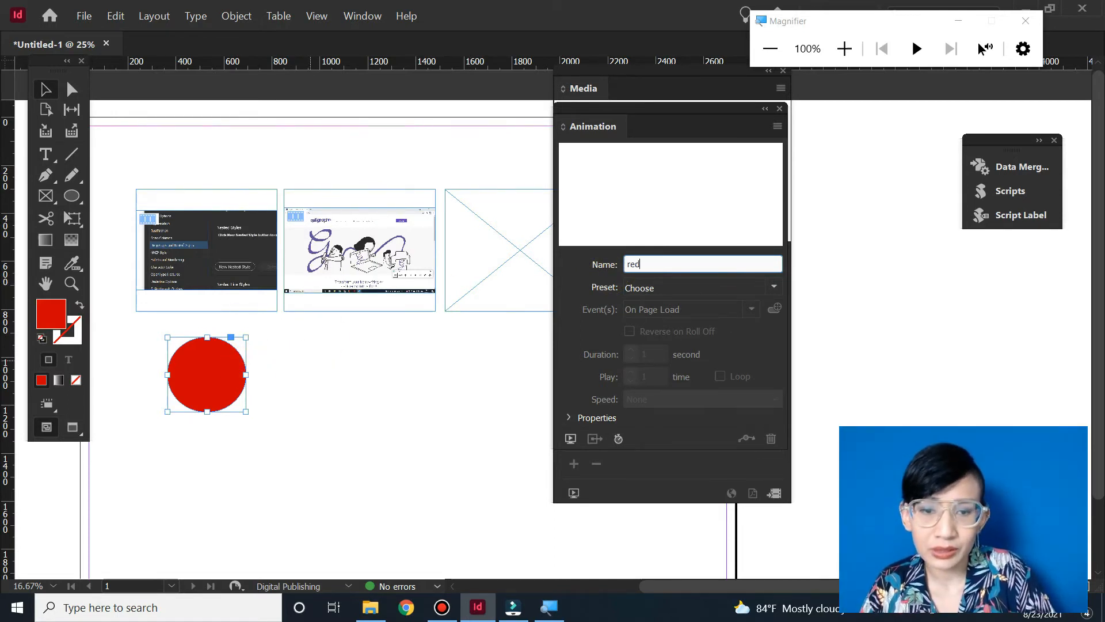
{"action": "type", "text": "dot"}
{"action": "left_click", "coordinate": [214, 397]}
{"action": "left_click", "coordinate": [323, 401]}
{"action": "left_click", "coordinate": [219, 377]}
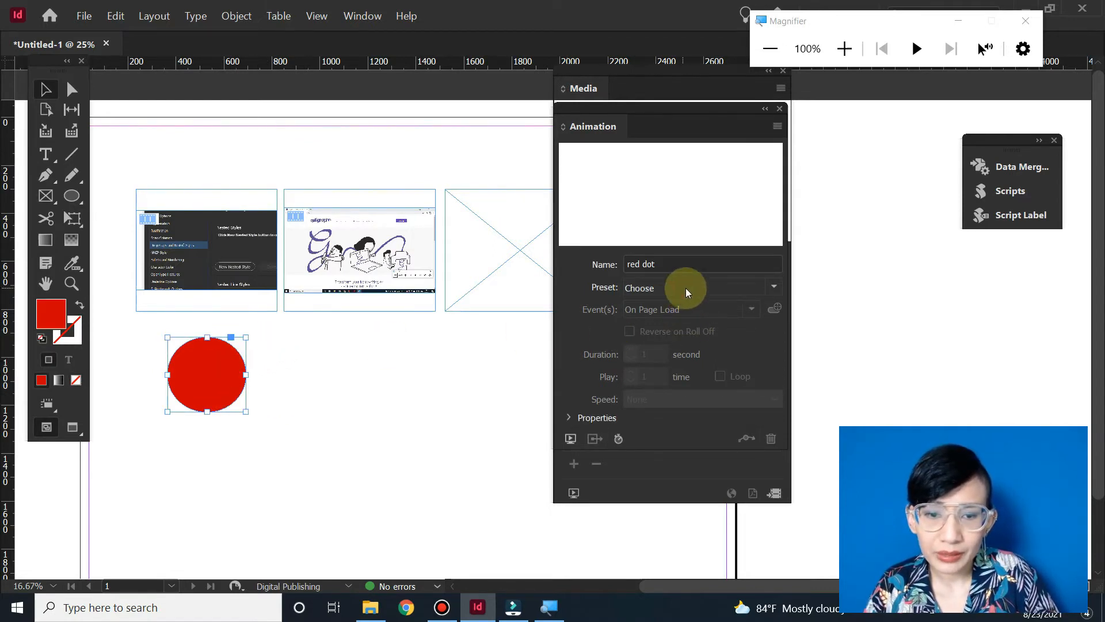
Apply the Appear animation preset to the red dot and play it in the EPUB interactivity preview
{"action": "left_click", "coordinate": [771, 290]}
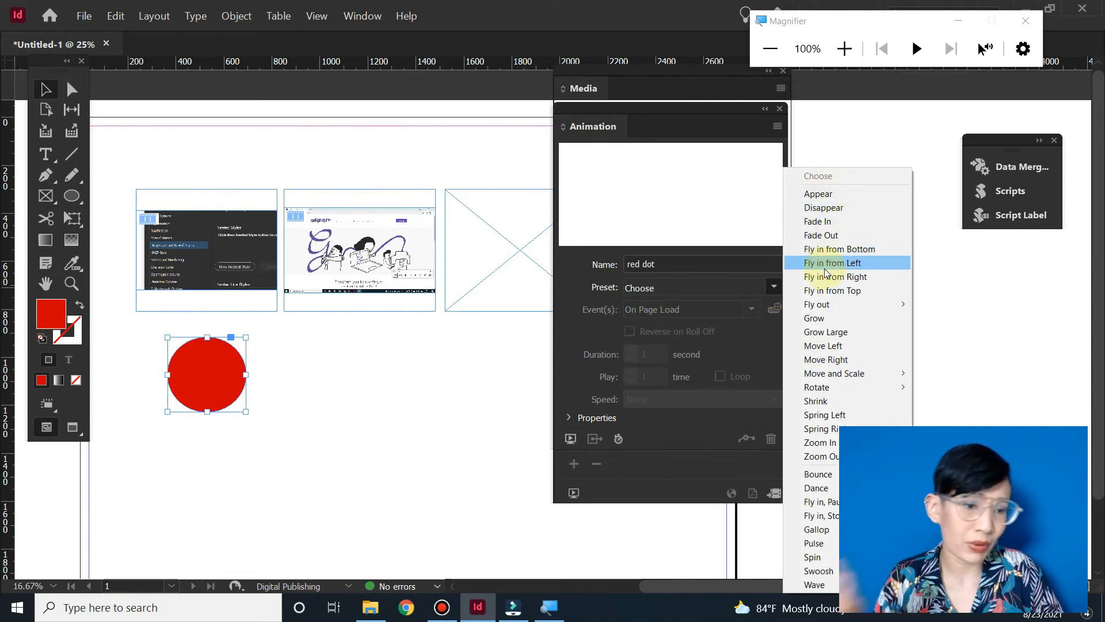
{"action": "left_click", "coordinate": [827, 196]}
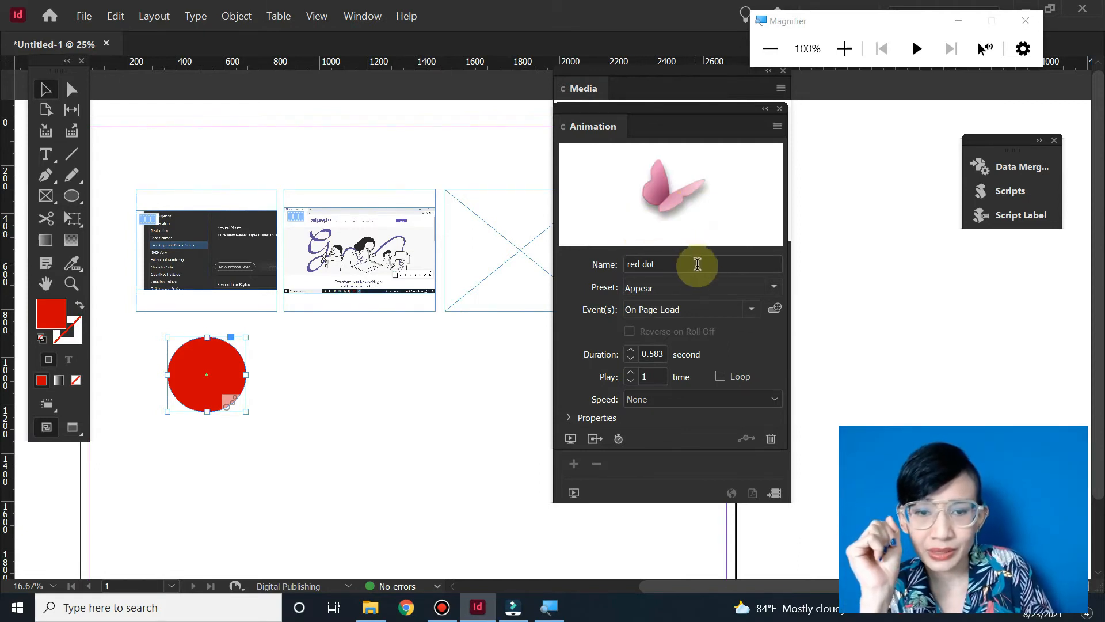
{"action": "left_click", "coordinate": [574, 494]}
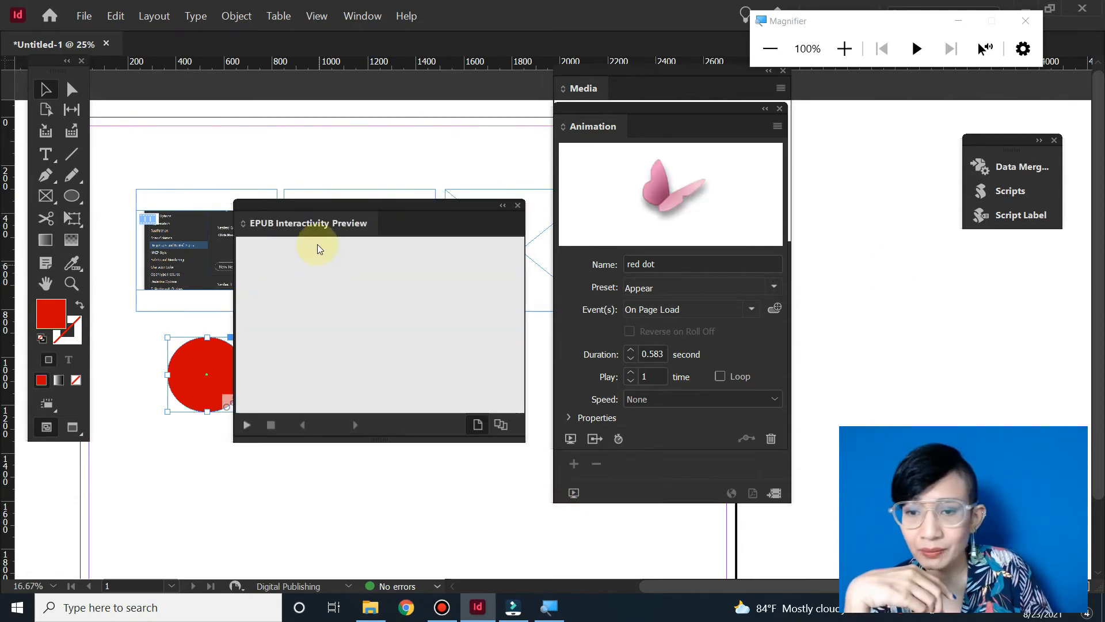
{"action": "left_click_drag", "start_coordinate": [325, 205], "coordinate": [334, 167]}
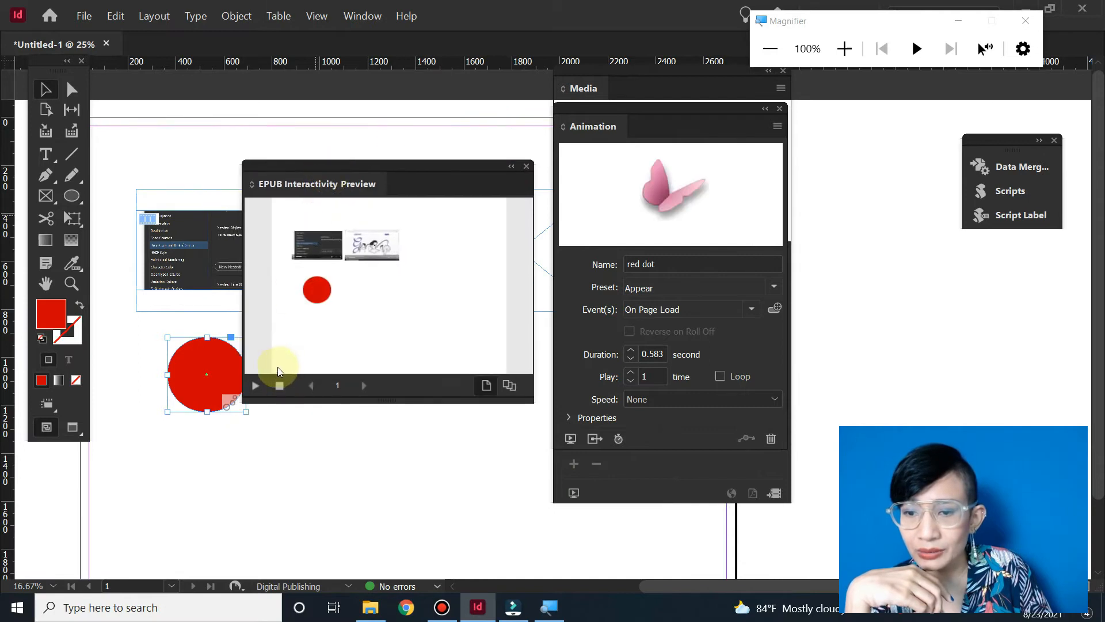
{"action": "left_click", "coordinate": [255, 391]}
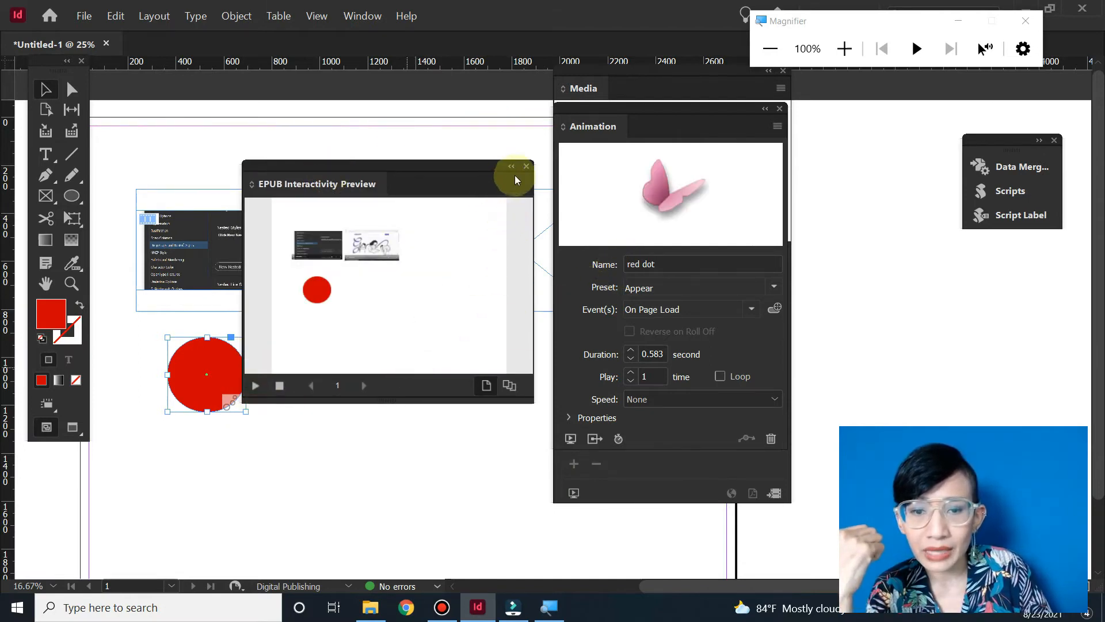
{"action": "left_click", "coordinate": [526, 167]}
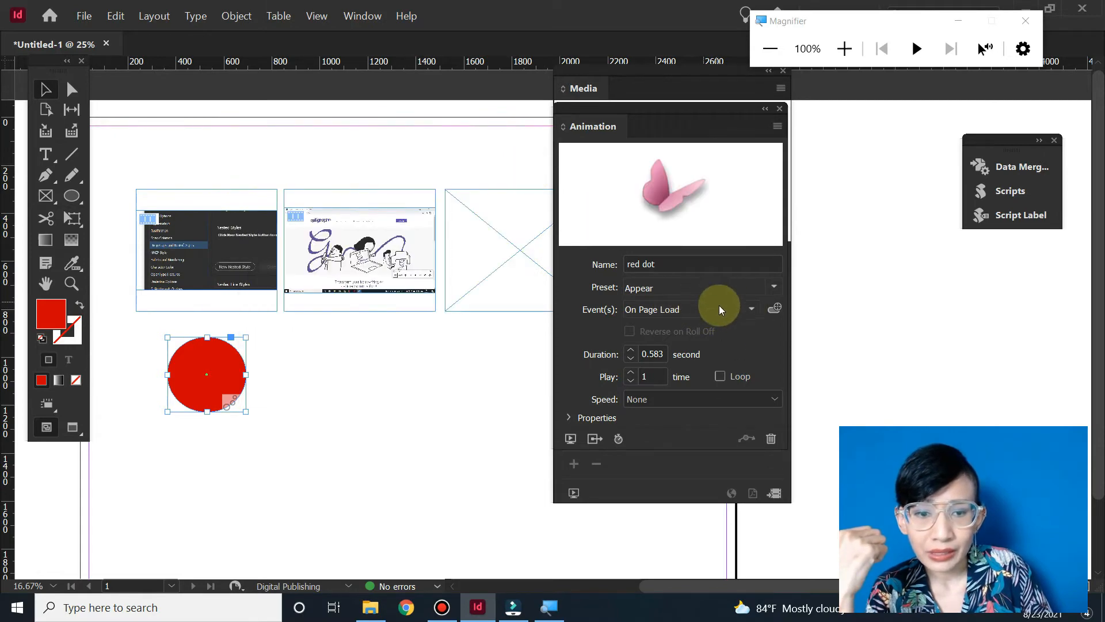
Review the red dot's trigger events and apply the Fade In animation preset
{"action": "left_click", "coordinate": [745, 308]}
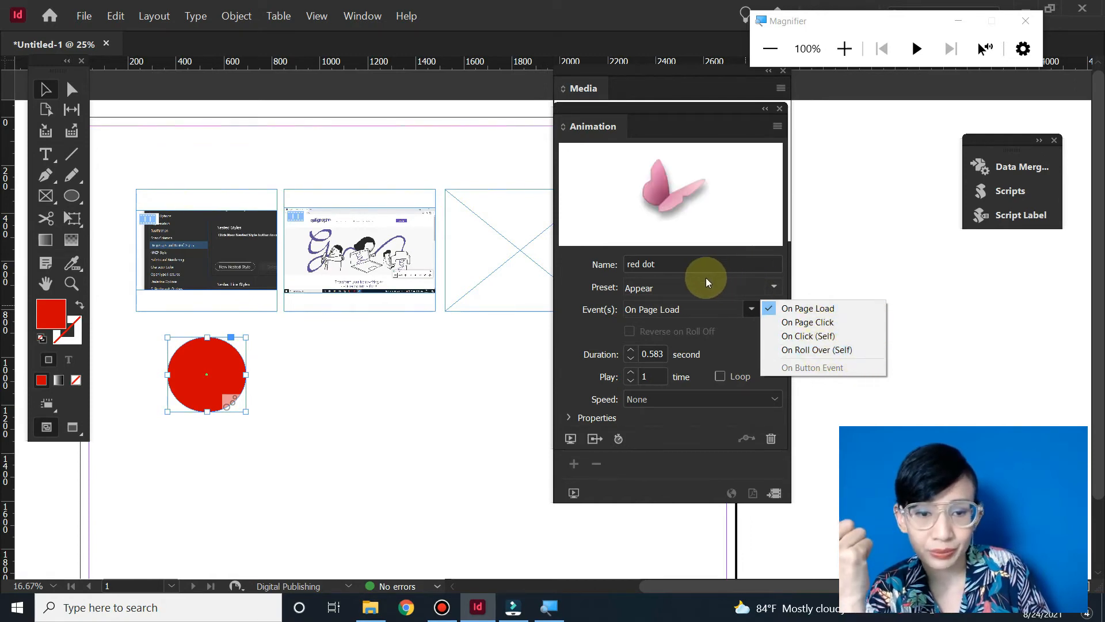
{"action": "left_click", "coordinate": [582, 281]}
{"action": "left_click", "coordinate": [633, 288]}
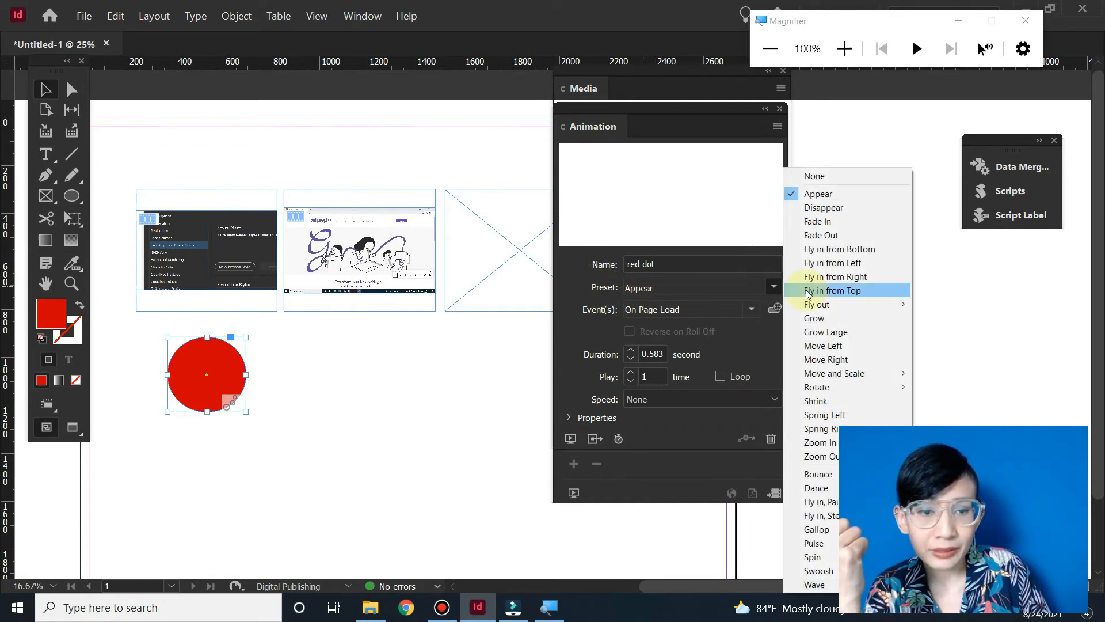
{"action": "left_click", "coordinate": [840, 221]}
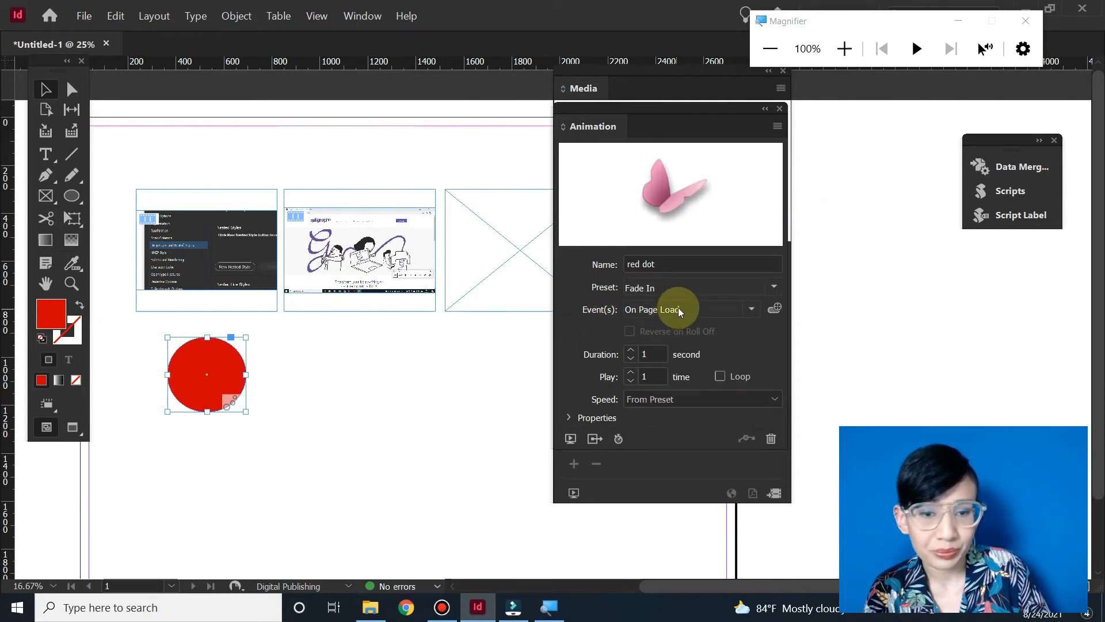
Apply the Move Left animation preset to the red dot
{"action": "left_click", "coordinate": [674, 289]}
{"action": "left_click", "coordinate": [774, 287]}
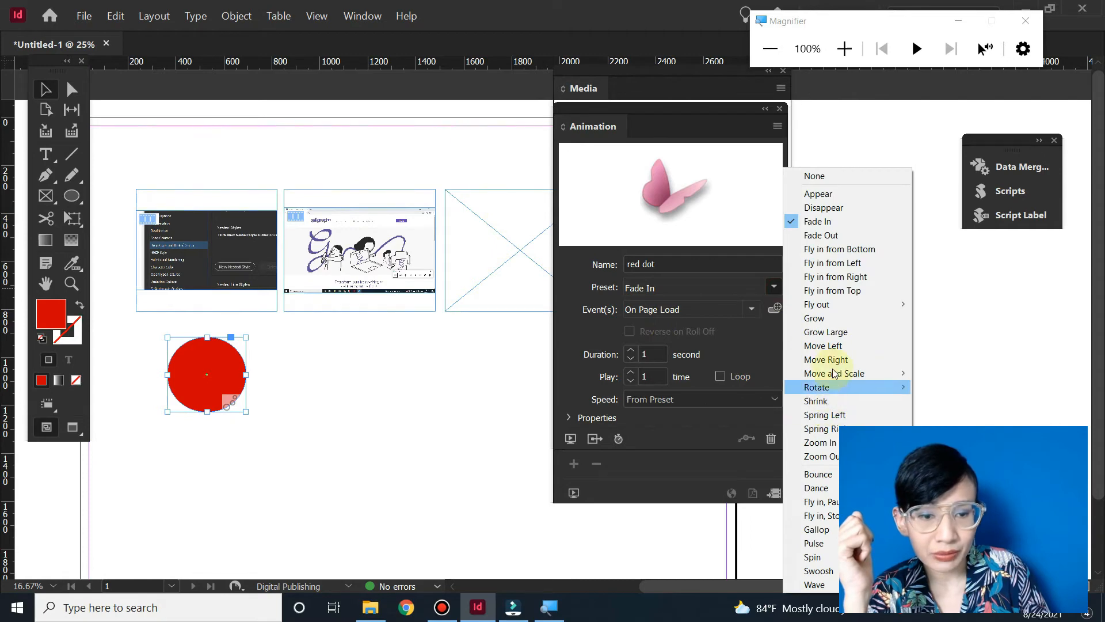
{"action": "left_click", "coordinate": [828, 345]}
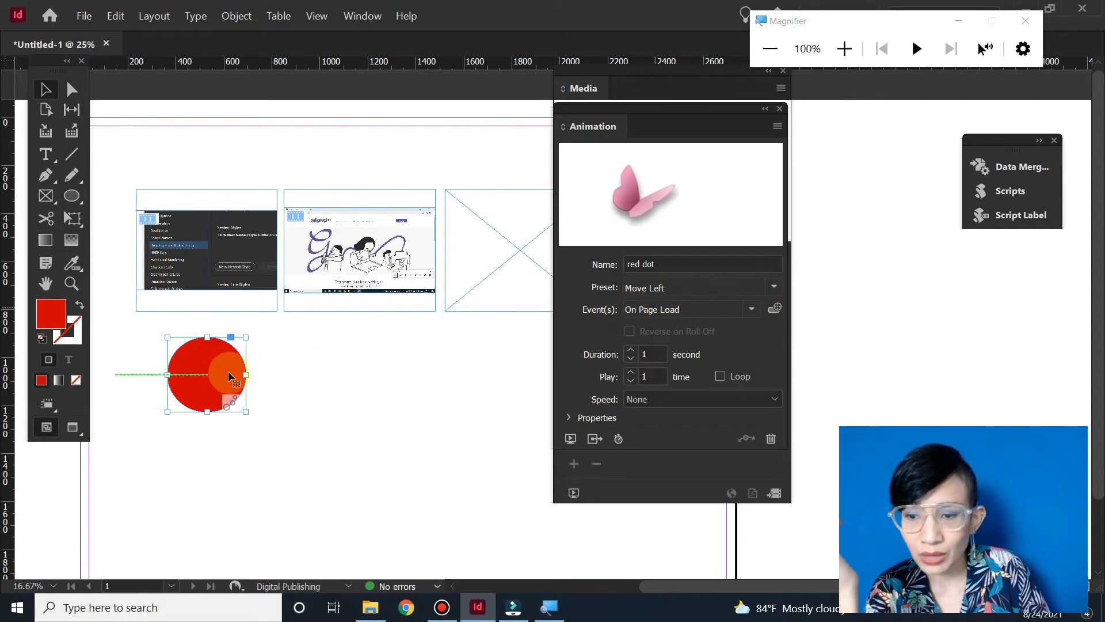
Move the red circle right, below the second video, and lengthen its motion path so it extends well to the circle's left
{"action": "left_click", "coordinate": [318, 371]}
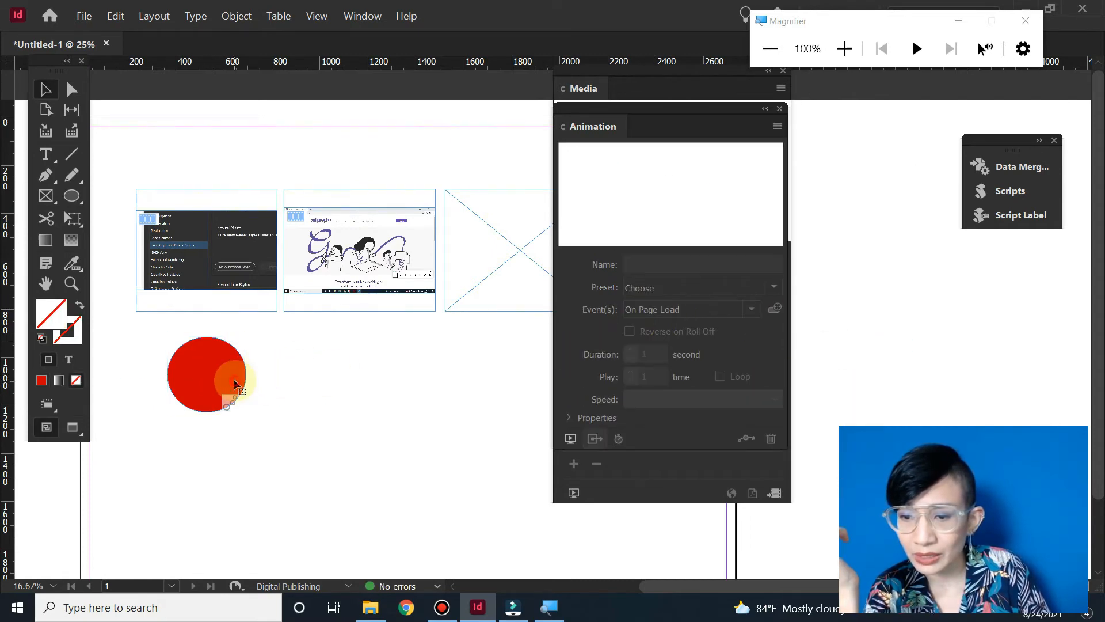
{"action": "left_click", "coordinate": [233, 385]}
{"action": "left_click_drag", "start_coordinate": [210, 375], "coordinate": [378, 374]}
{"action": "left_click", "coordinate": [264, 374]}
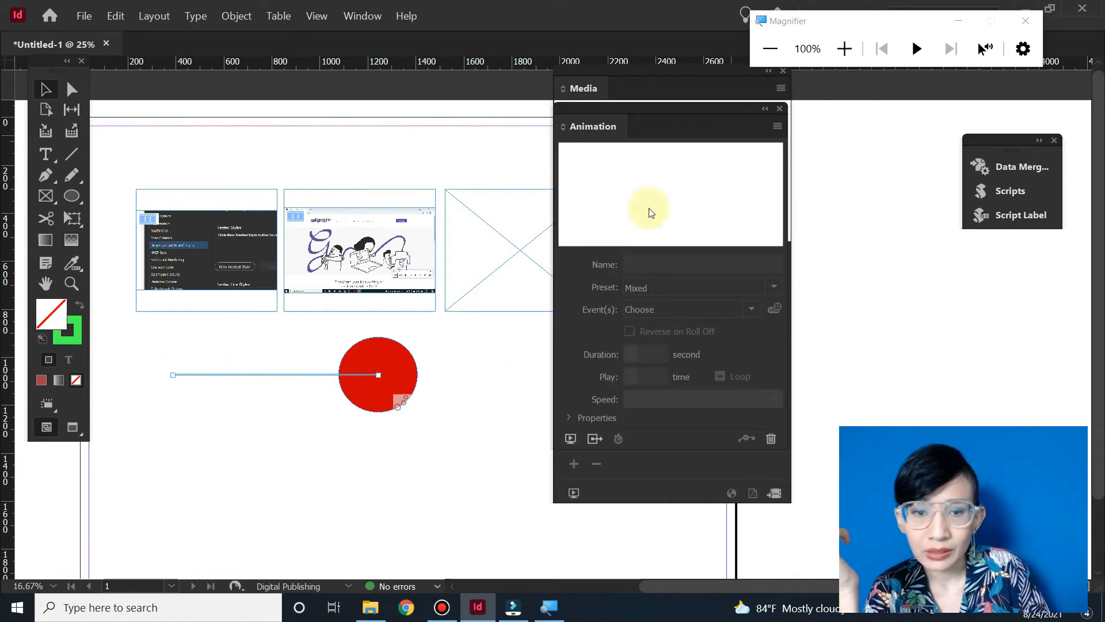
{"action": "left_click", "coordinate": [381, 370]}
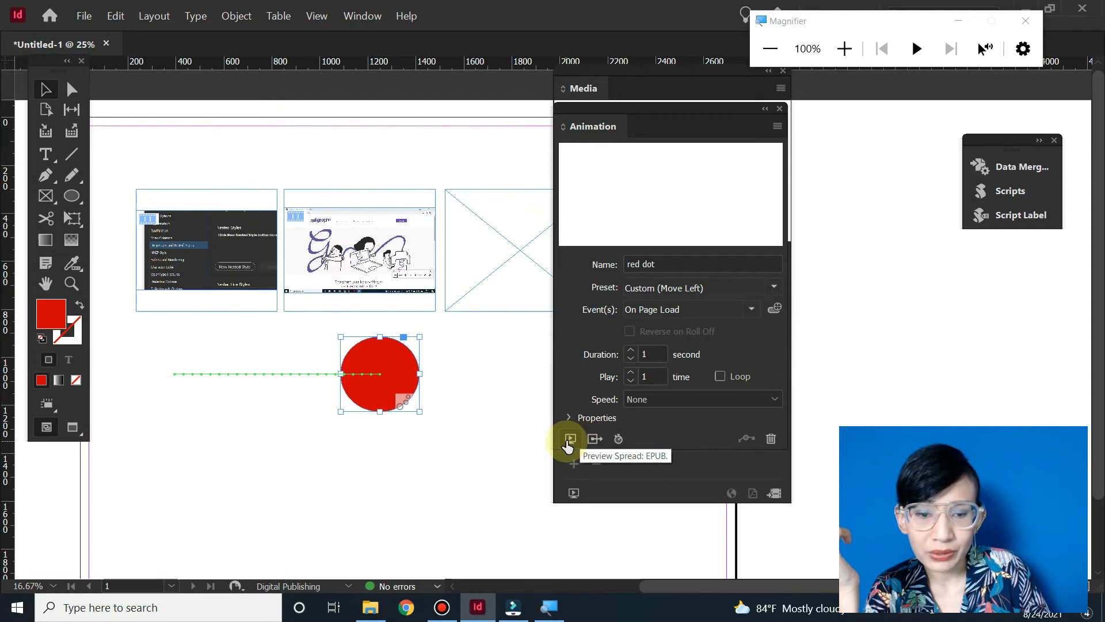
Play the custom Move Left animation once in the EPUB interactivity preview and close the preview
{"action": "left_click", "coordinate": [570, 440]}
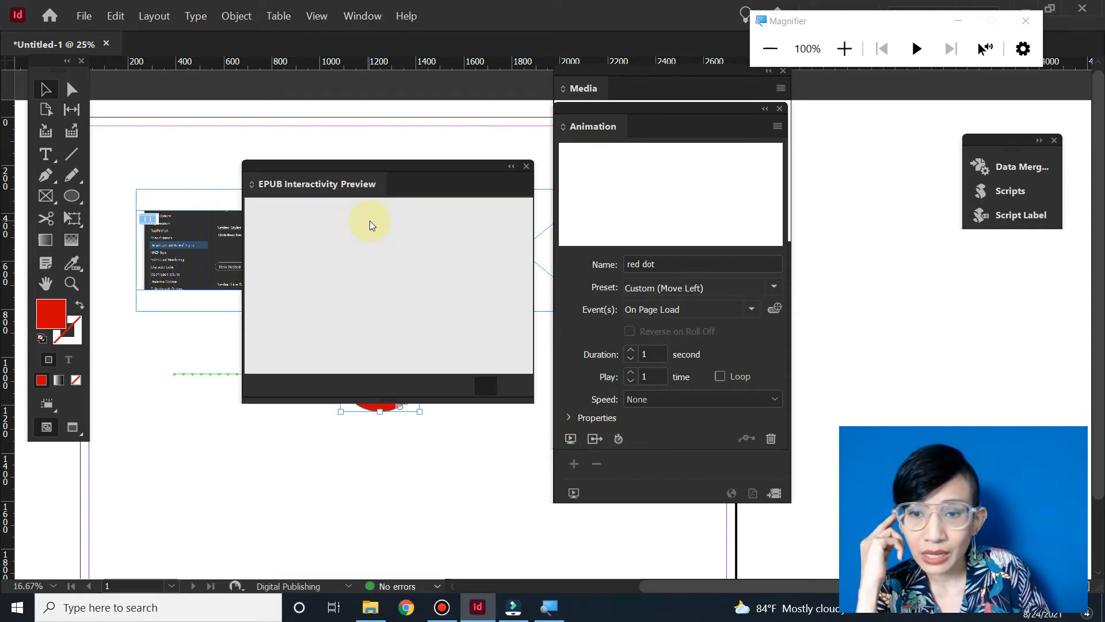
{"action": "left_click", "coordinate": [255, 385]}
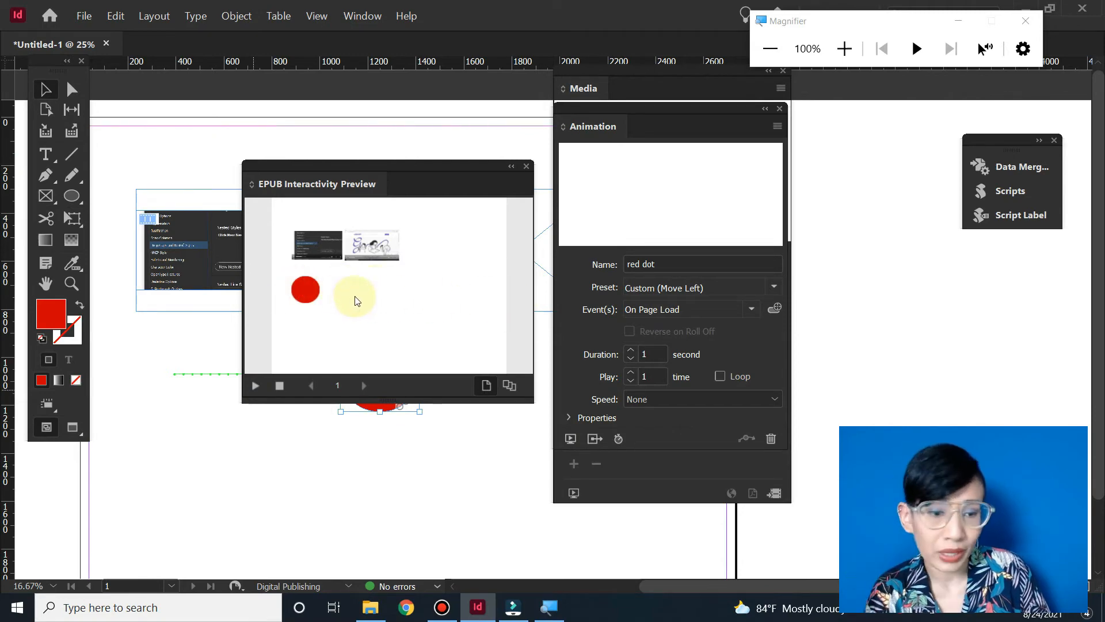
{"action": "left_click", "coordinate": [526, 166]}
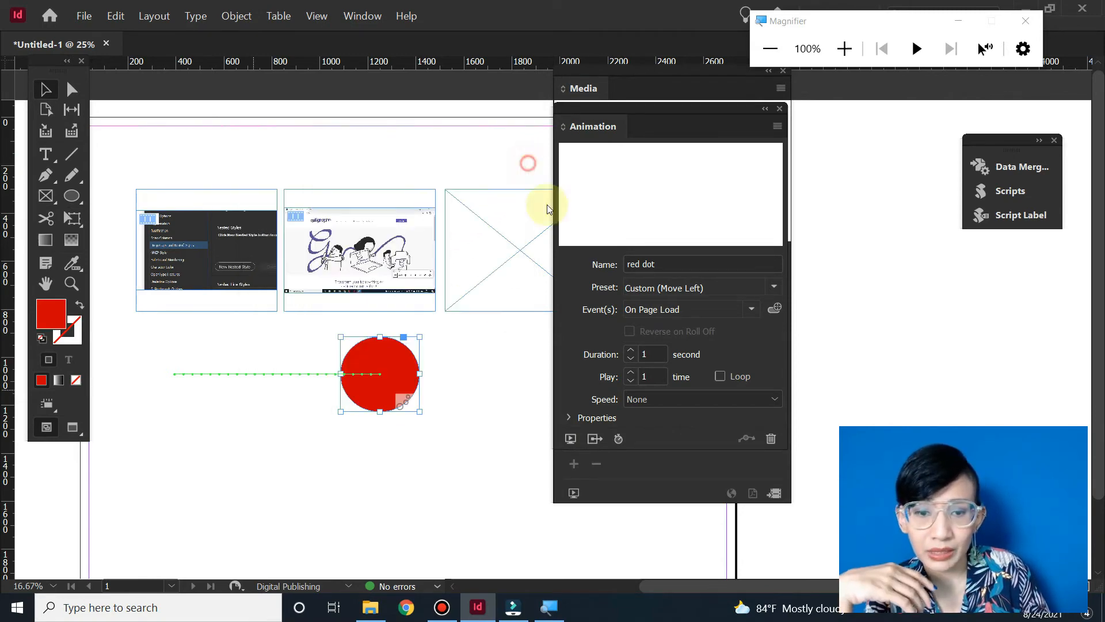
Set the red dot's animation to play 2 times with Ease In speed and preview the spread
{"action": "left_click", "coordinate": [640, 377]}
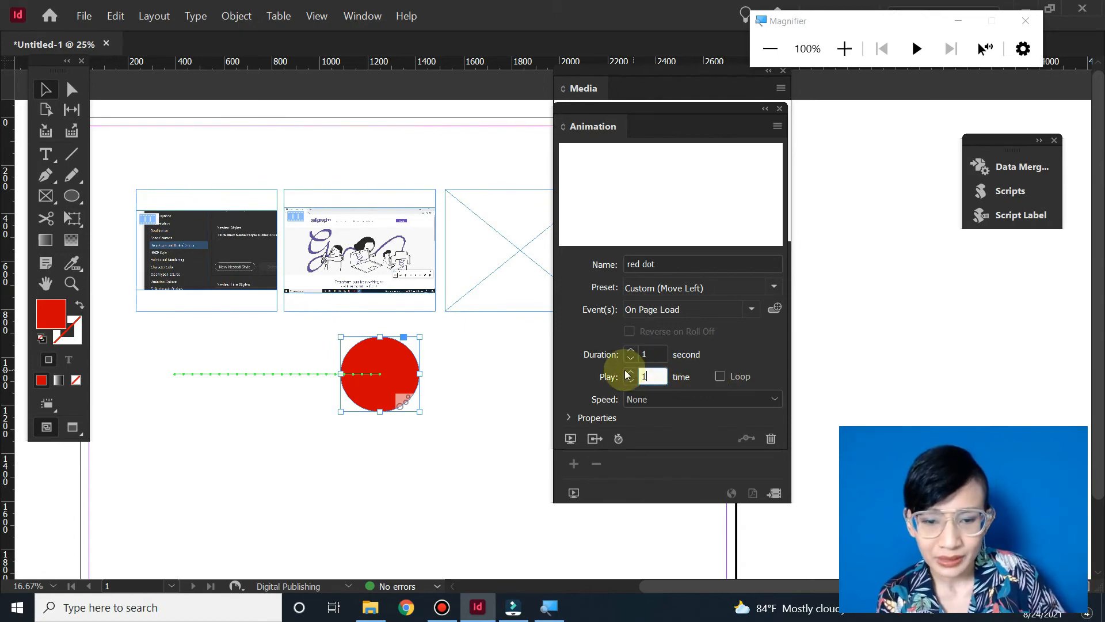
{"action": "left_click_drag", "start_coordinate": [643, 376], "coordinate": [661, 375]}
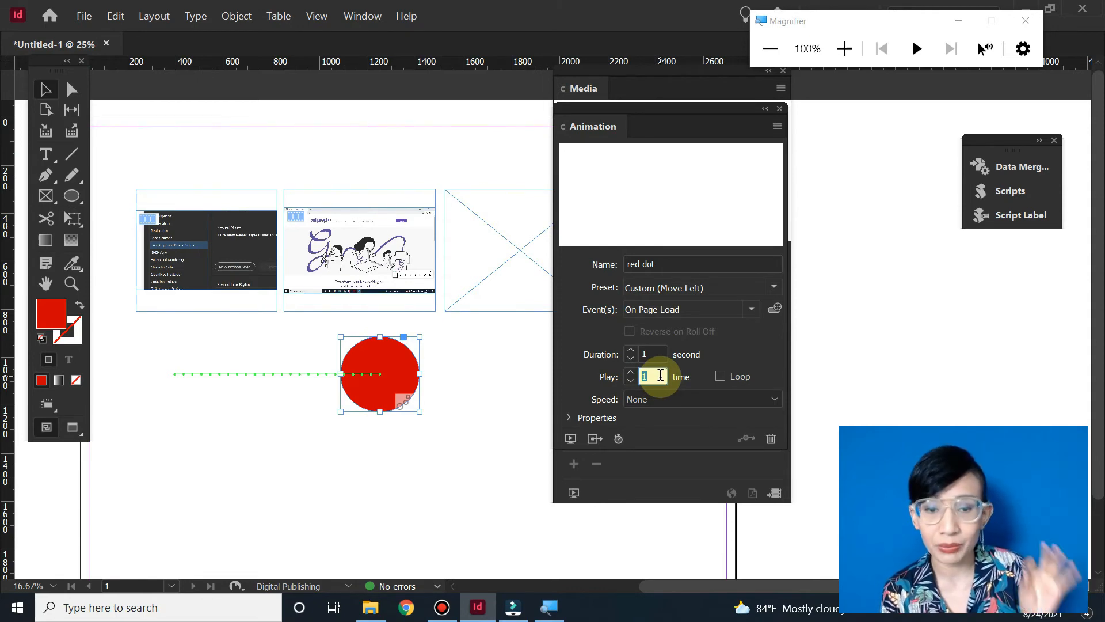
{"action": "left_click", "coordinate": [631, 372]}
{"action": "left_click", "coordinate": [655, 397]}
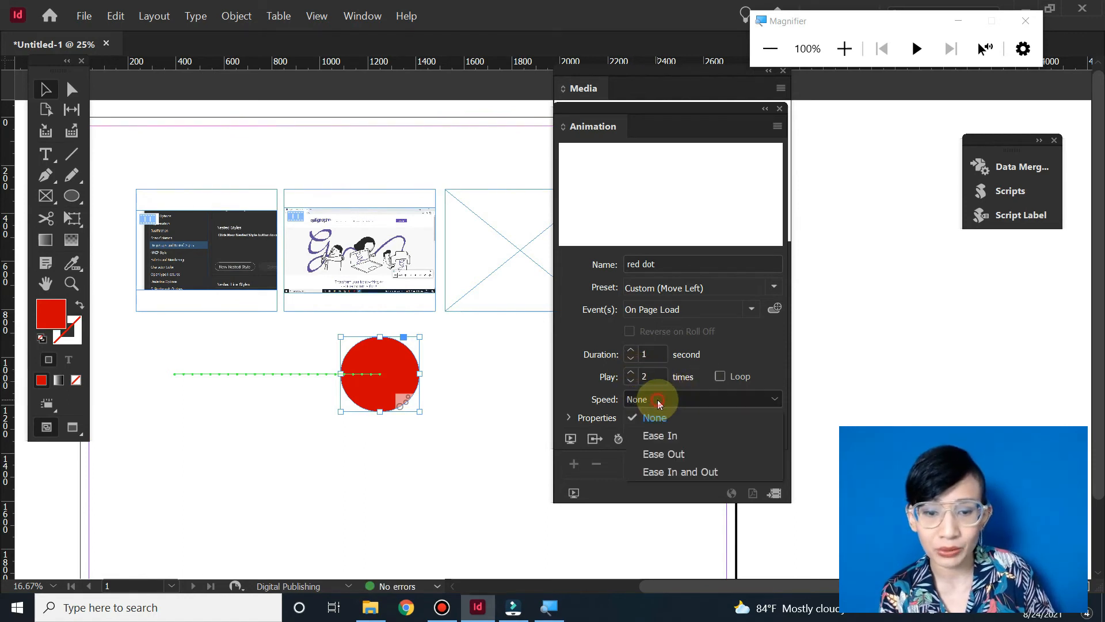
{"action": "left_click", "coordinate": [675, 437]}
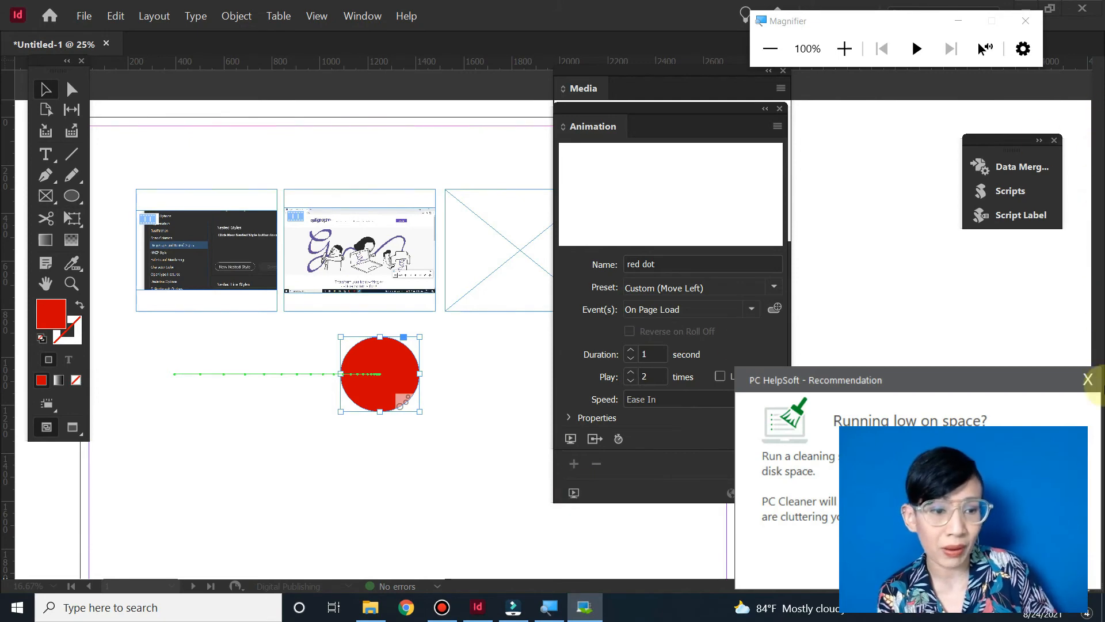
{"action": "left_click", "coordinate": [1095, 383]}
{"action": "left_click", "coordinate": [574, 493]}
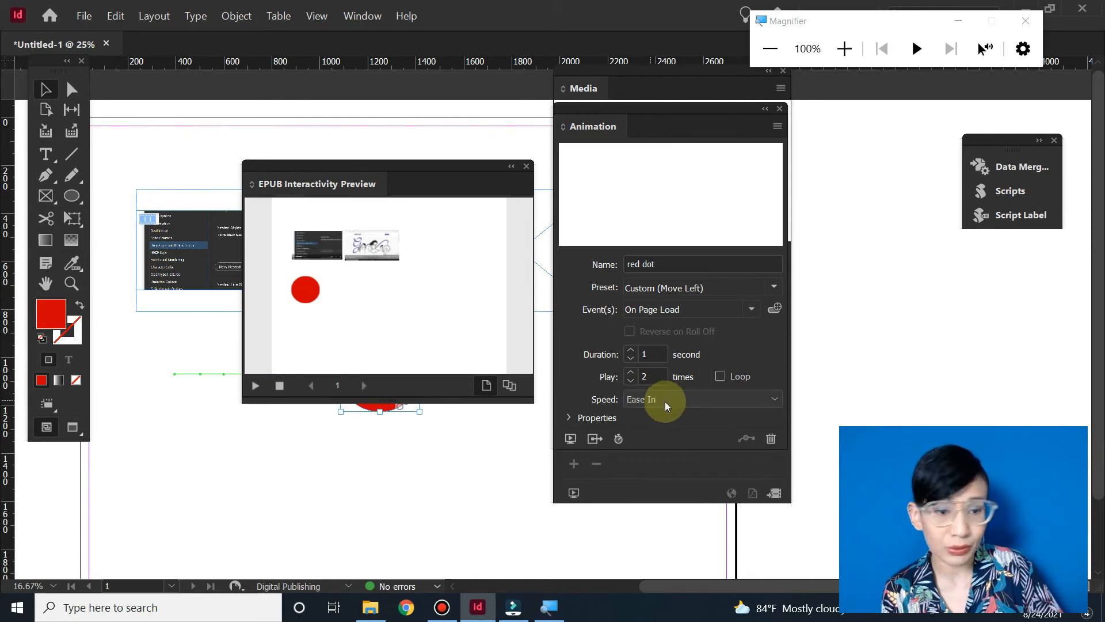
Change the red dot's animation speed to Ease Out, replay the EPUB preview and close it
{"action": "left_click", "coordinate": [680, 402]}
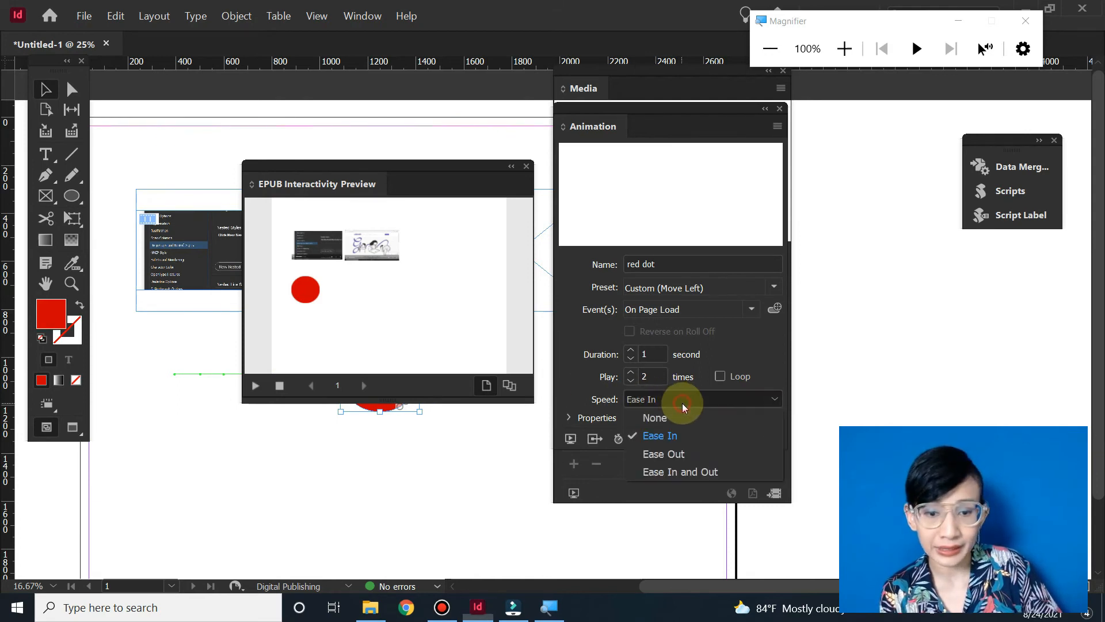
{"action": "left_click", "coordinate": [692, 452]}
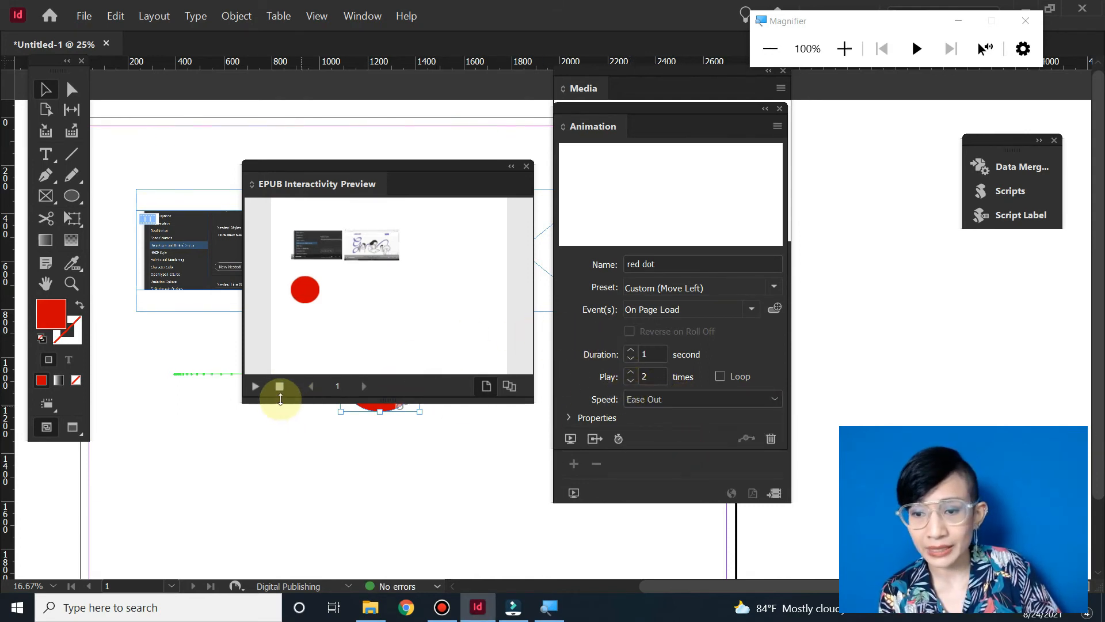
{"action": "left_click", "coordinate": [254, 392]}
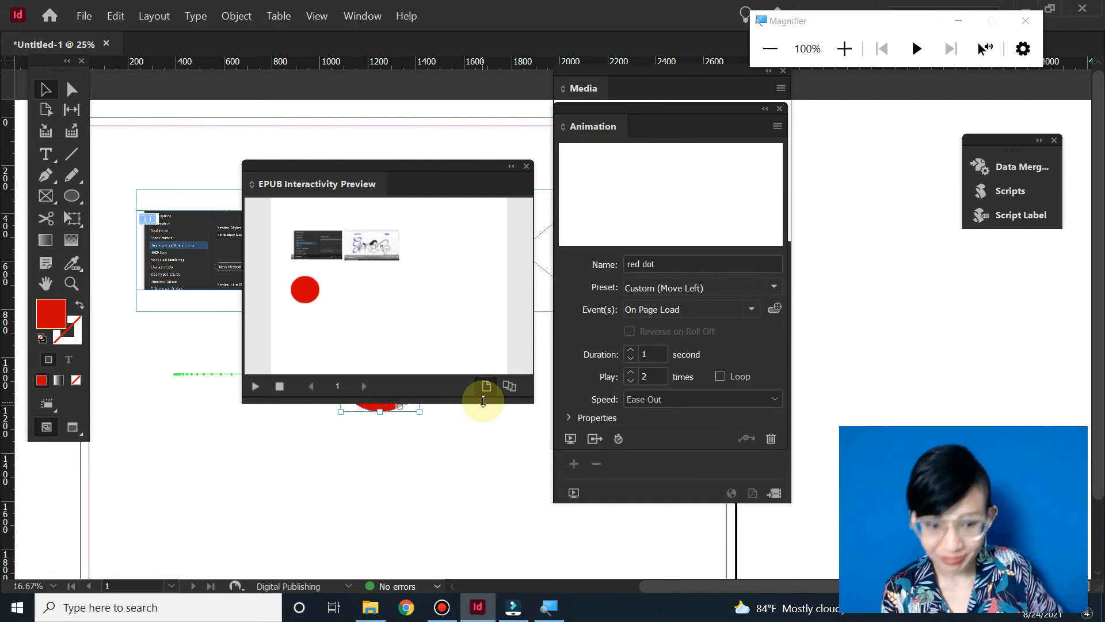
{"action": "left_click", "coordinate": [526, 168]}
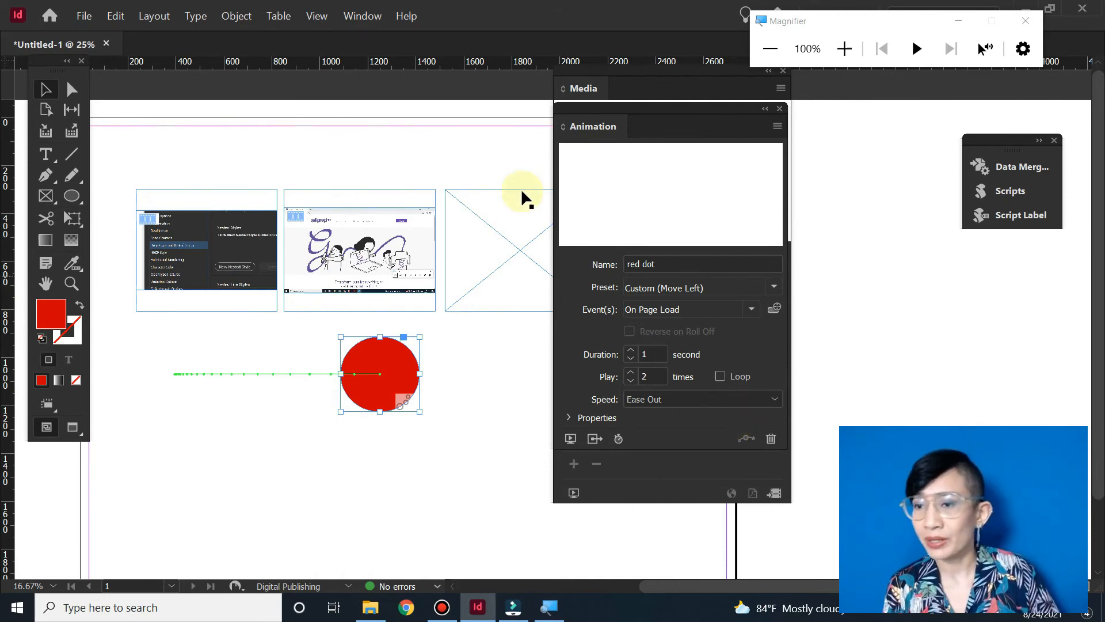
Display the Hyperlinks settings and place them beside the Animation settings, over the video frames
{"action": "left_click", "coordinate": [45, 153]}
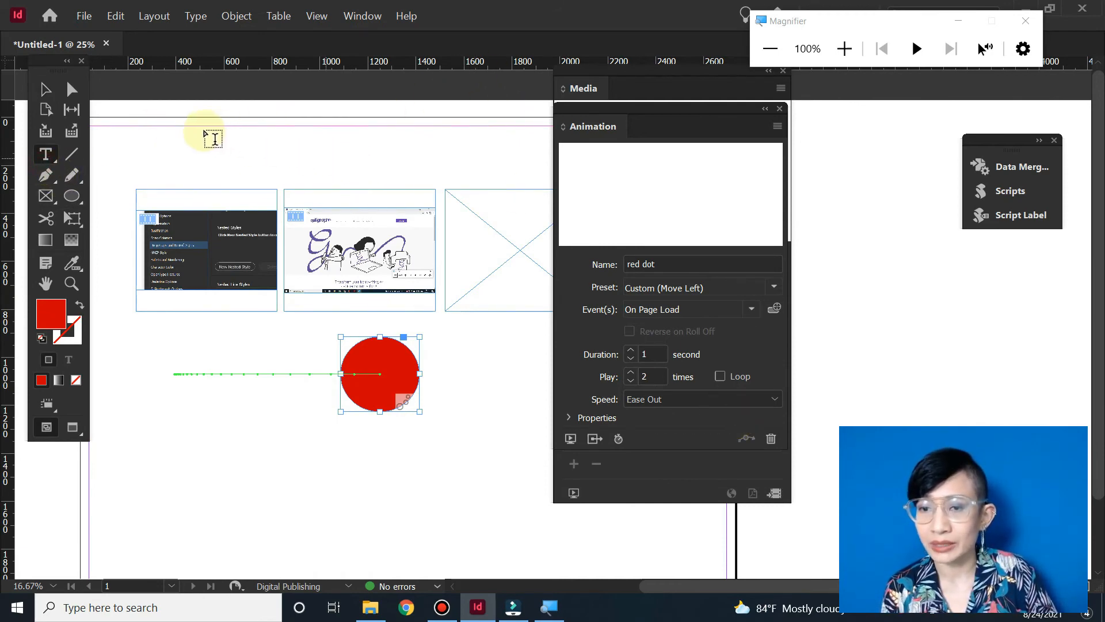
{"action": "left_click", "coordinate": [45, 89]}
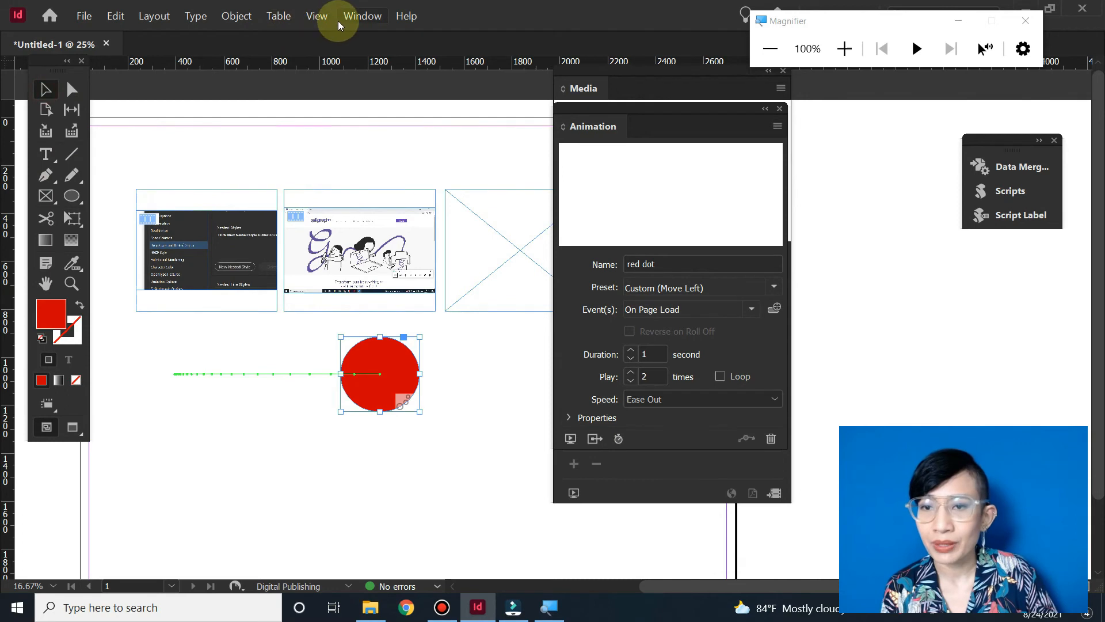
{"action": "left_click", "coordinate": [354, 17]}
{"action": "mouse_move", "coordinate": [418, 191]}
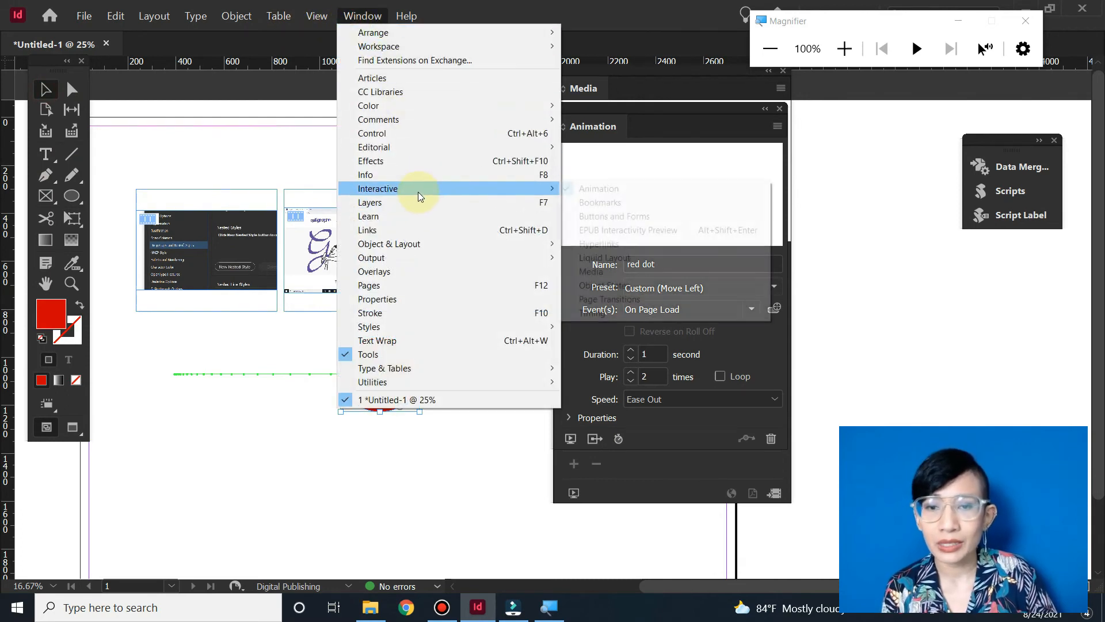
{"action": "left_click", "coordinate": [654, 243]}
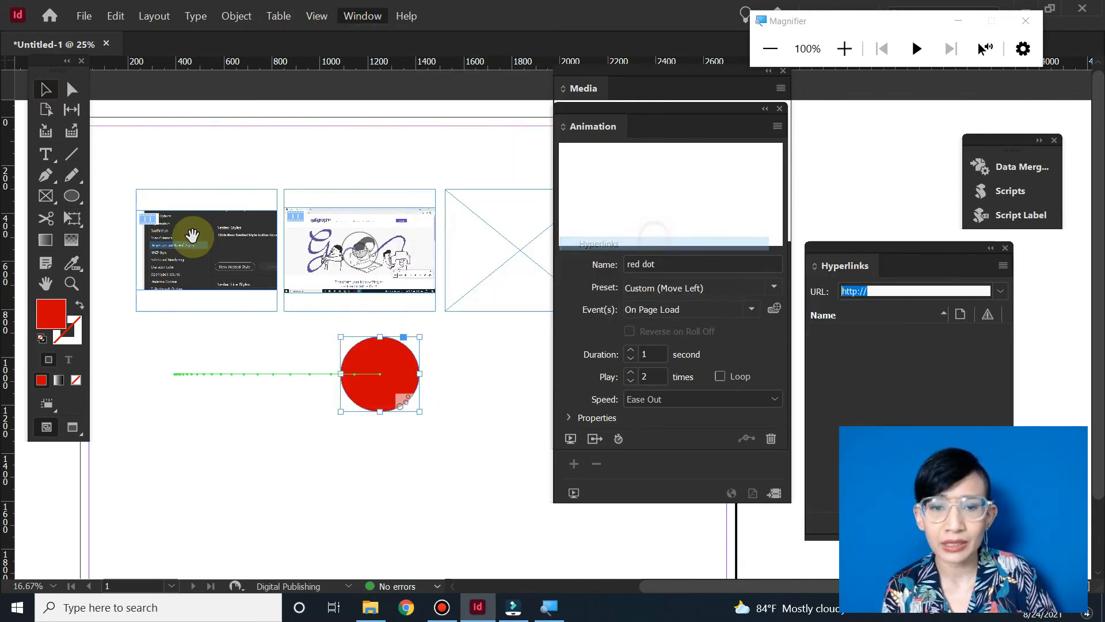
{"action": "left_click_drag", "start_coordinate": [855, 245], "coordinate": [395, 151]}
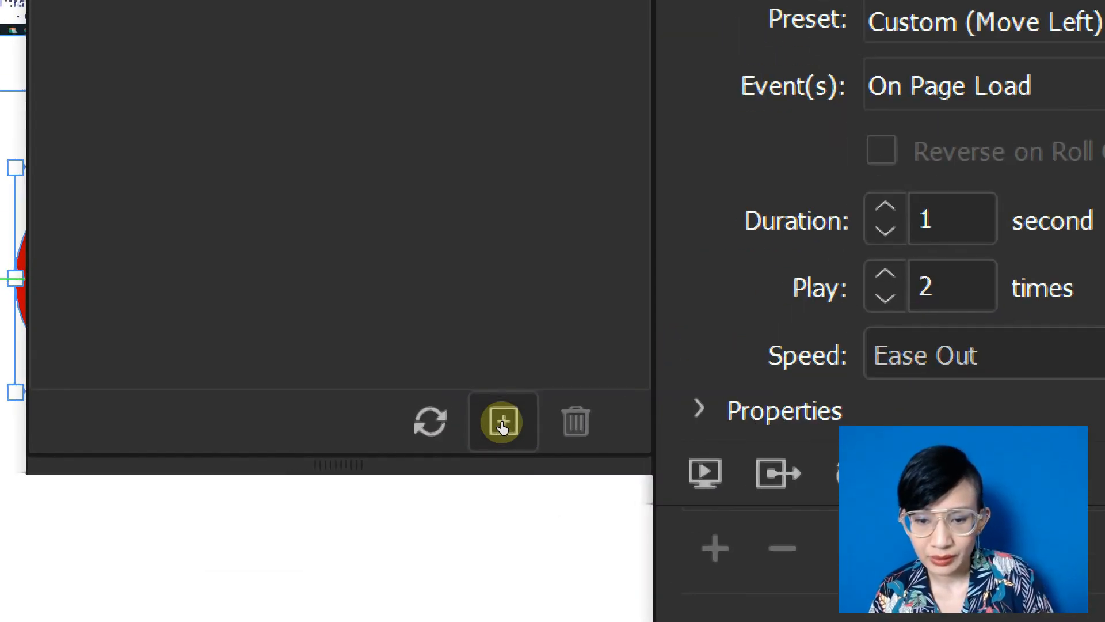
{"action": "left_click", "coordinate": [502, 422]}
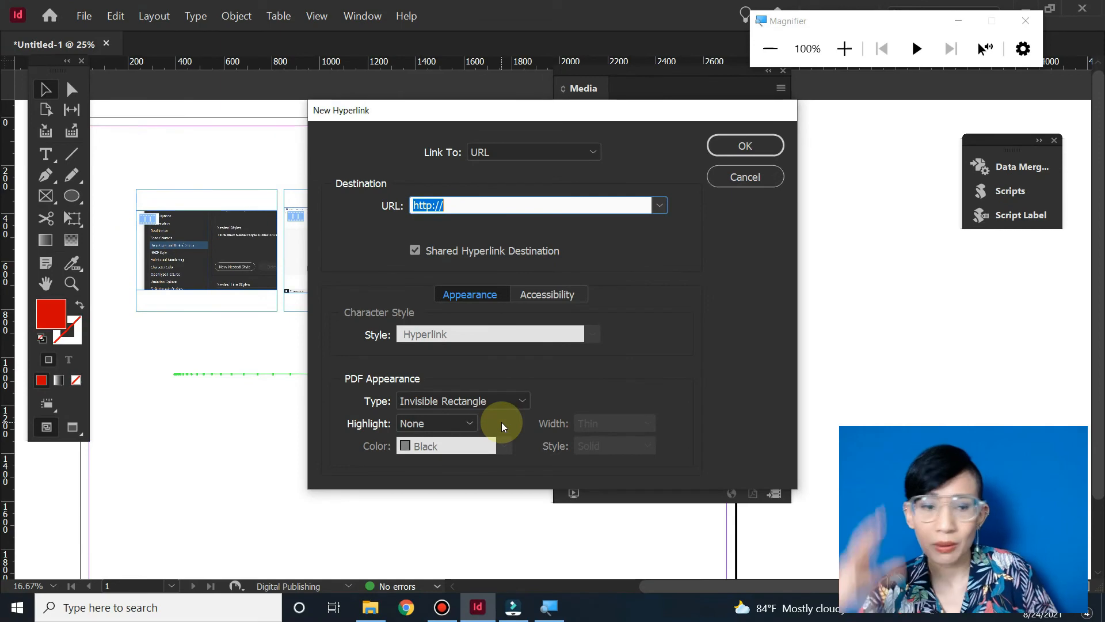
{"action": "left_click", "coordinate": [499, 204]}
{"action": "type", "text": "www"}
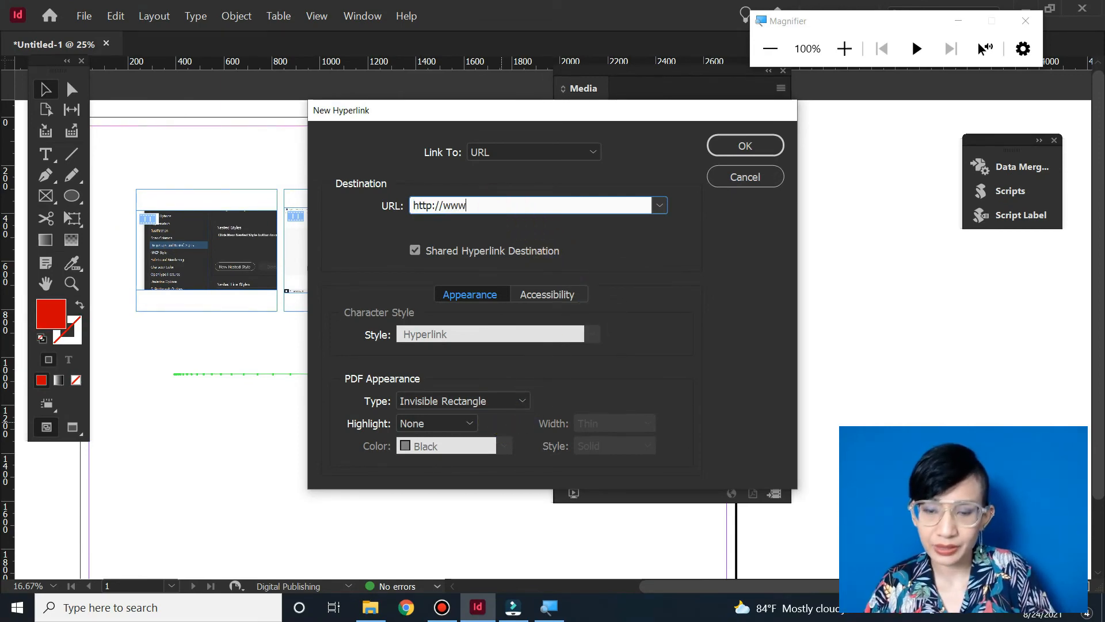
{"action": "type", "text": ".yout"}
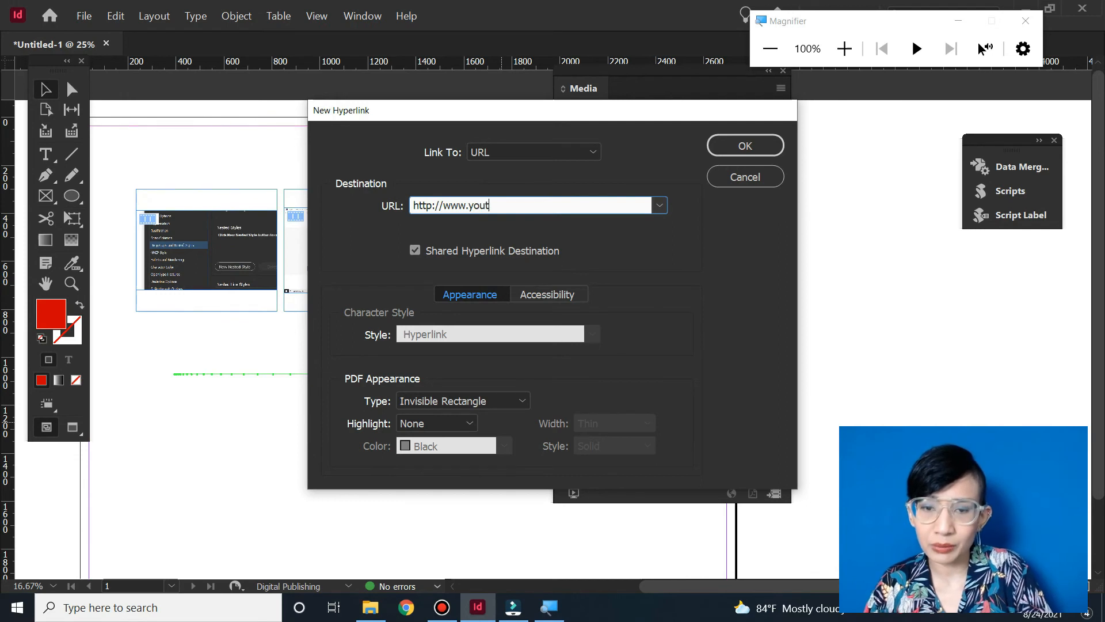
{"action": "type", "text": "ube.com"}
{"action": "left_click", "coordinate": [465, 339]}
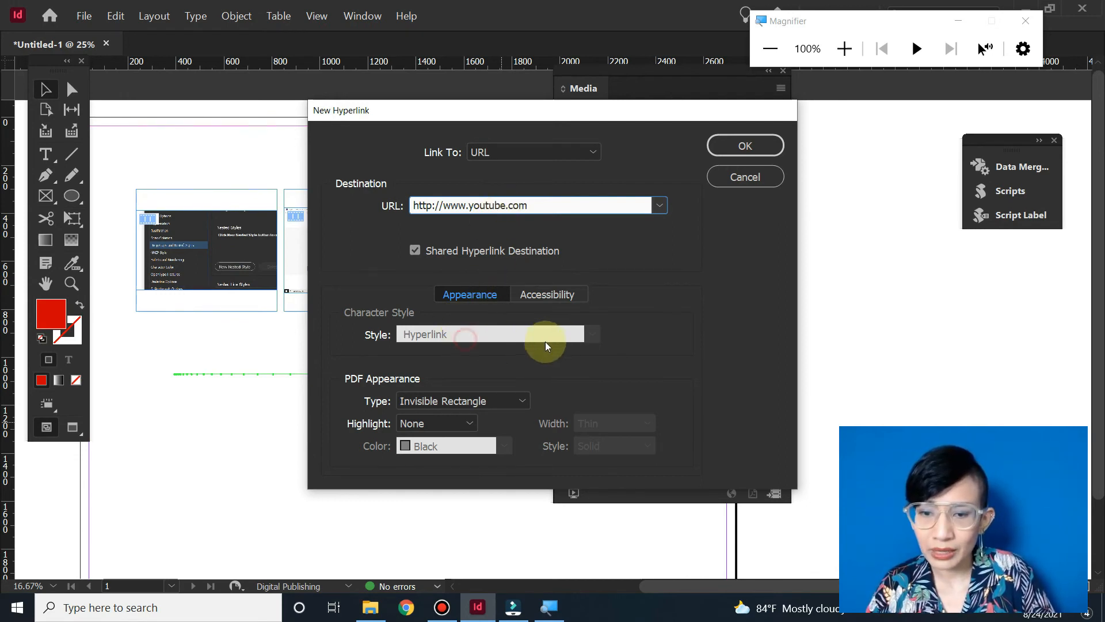
Try the Invert and Outline highlights for the hyperlink's PDF appearance, and settle on Inset
{"action": "left_click", "coordinate": [450, 401]}
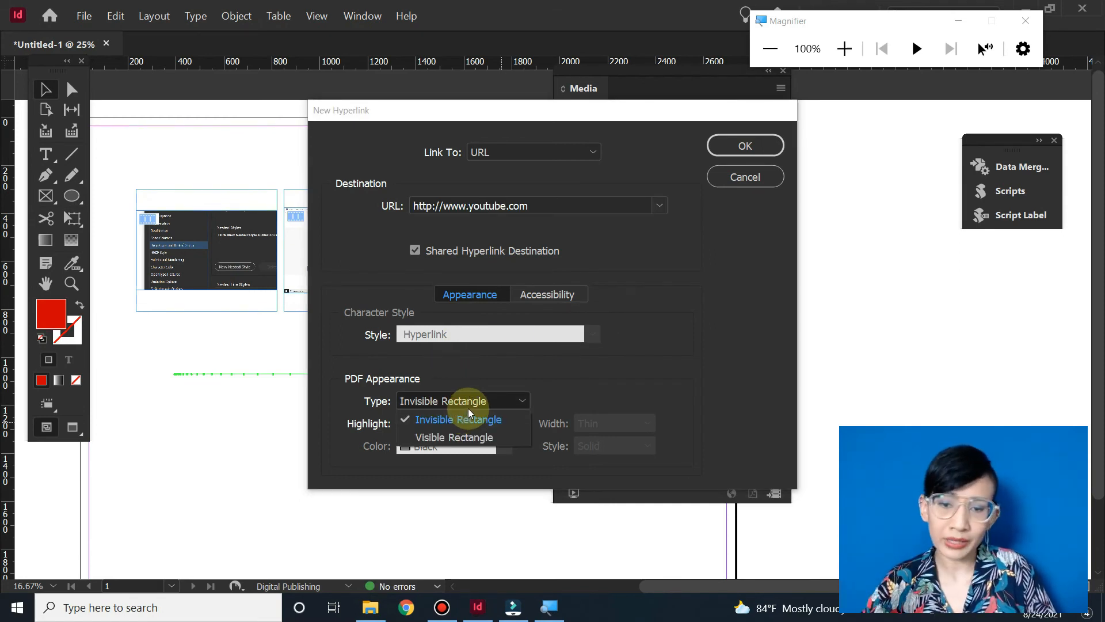
{"action": "left_click", "coordinate": [576, 387]}
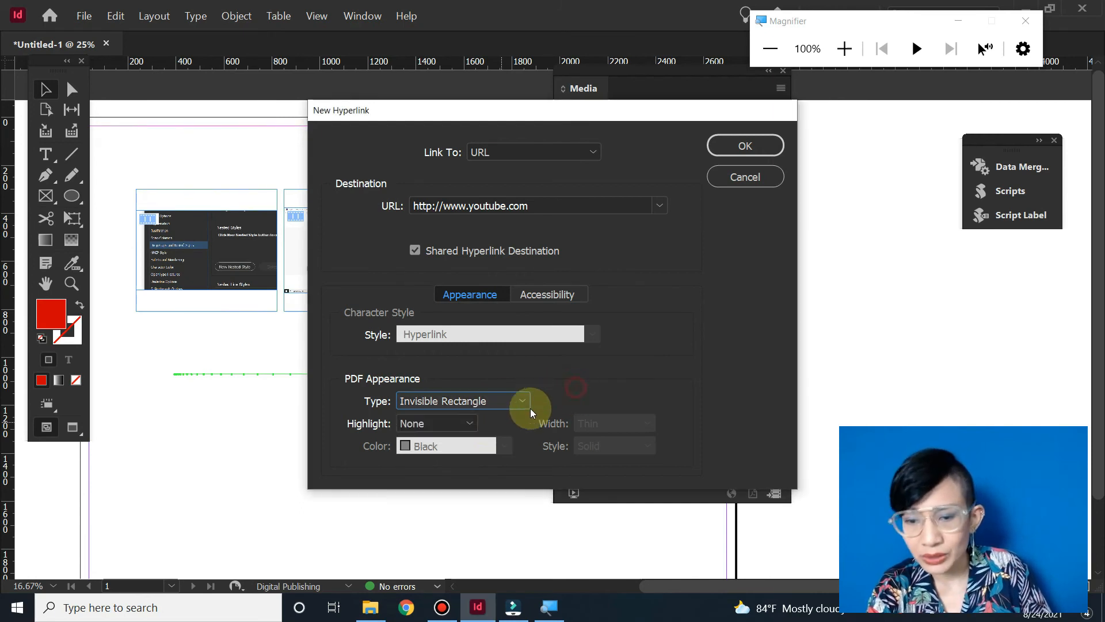
{"action": "left_click", "coordinate": [451, 423]}
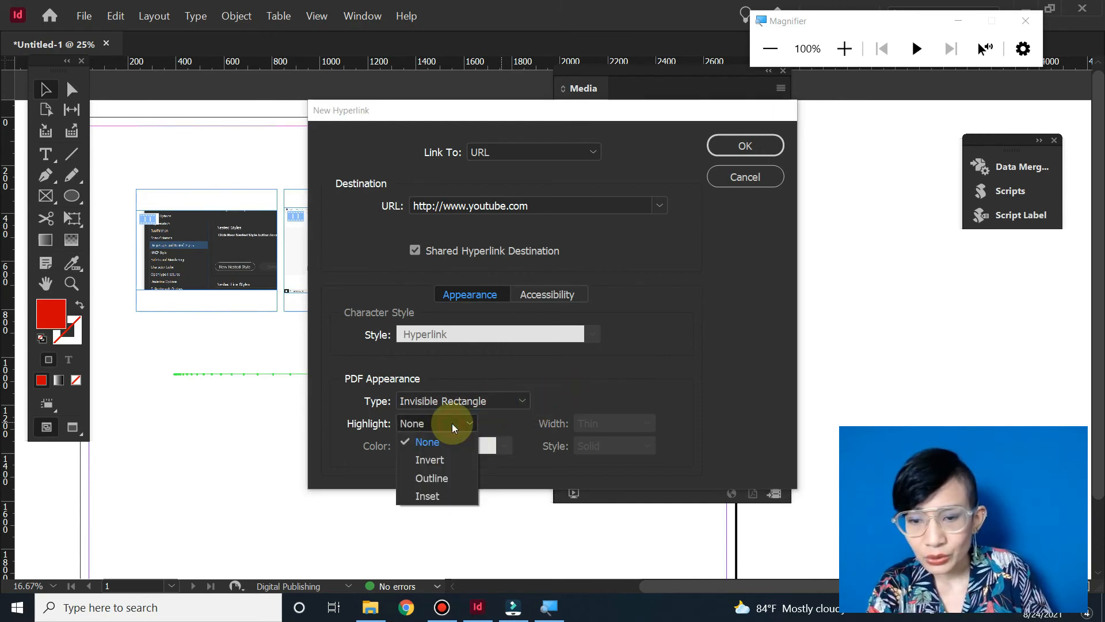
{"action": "left_click", "coordinate": [448, 463]}
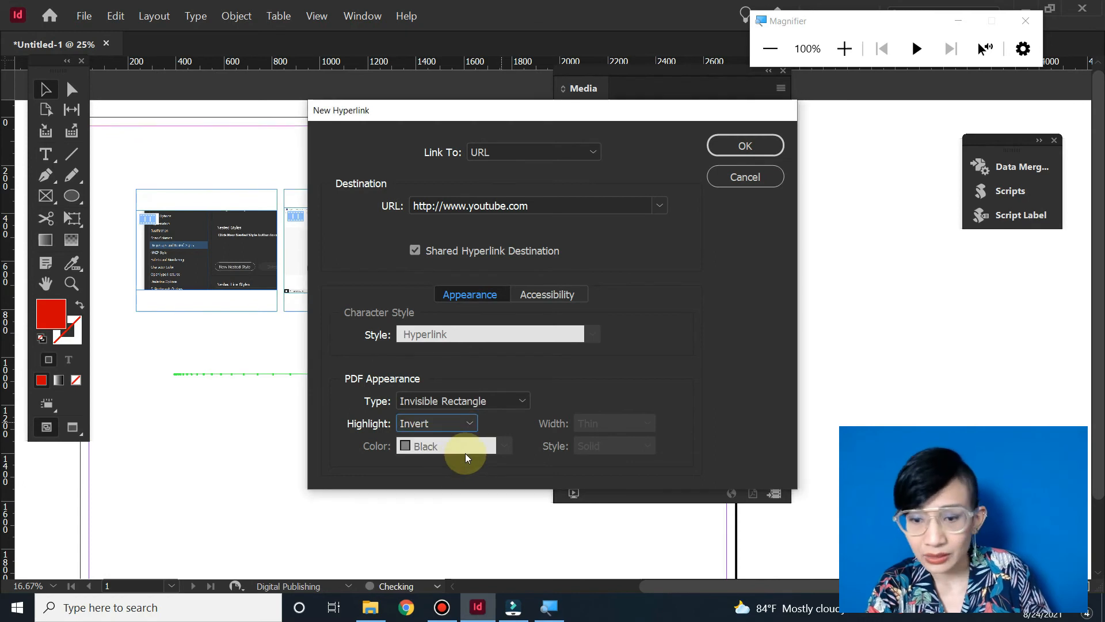
{"action": "left_click", "coordinate": [450, 422]}
{"action": "left_click", "coordinate": [445, 478]}
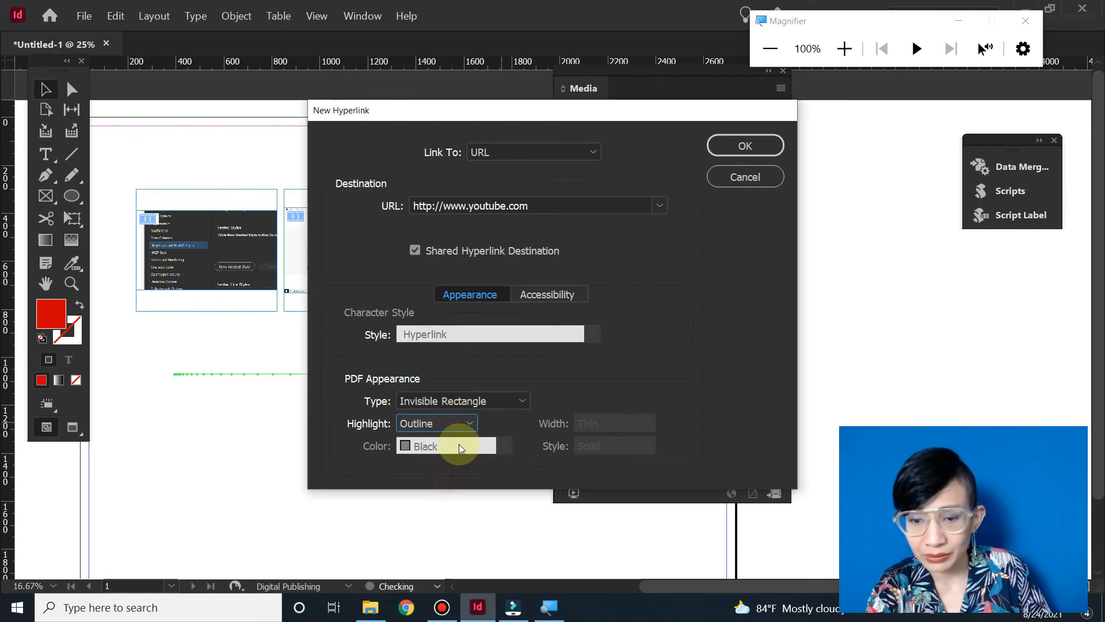
{"action": "left_click", "coordinate": [449, 424]}
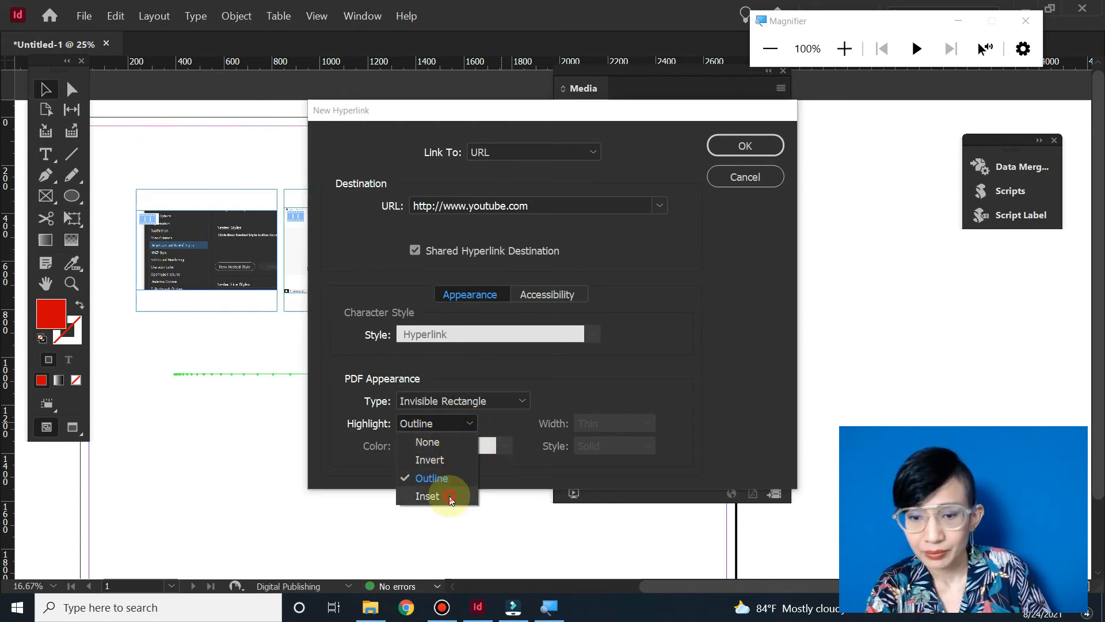
{"action": "left_click", "coordinate": [433, 495]}
Set the hyperlink's PDF appearance type to Visible Rectangle with the colour Grass Green
{"action": "left_click", "coordinate": [457, 400]}
{"action": "left_click", "coordinate": [457, 442]}
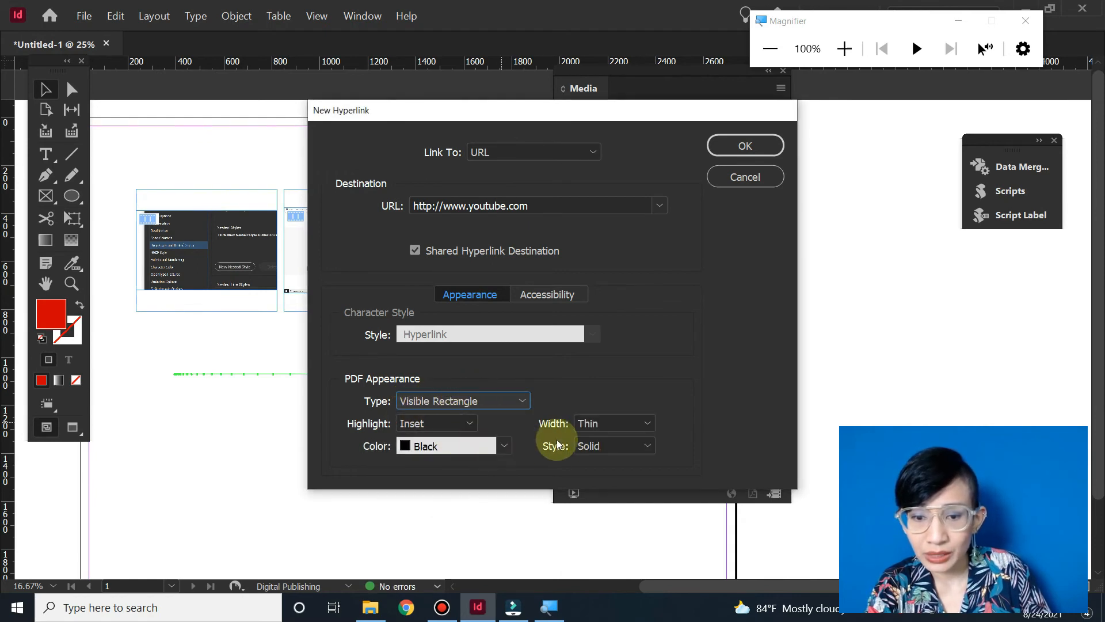
{"action": "left_click", "coordinate": [504, 447]}
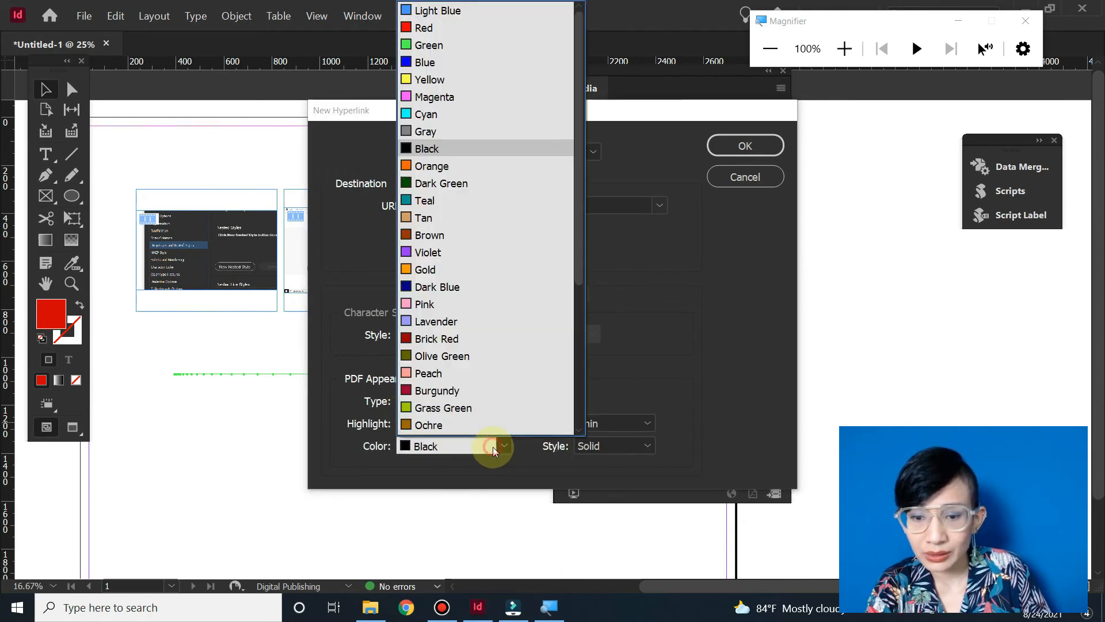
{"action": "left_click", "coordinate": [457, 408]}
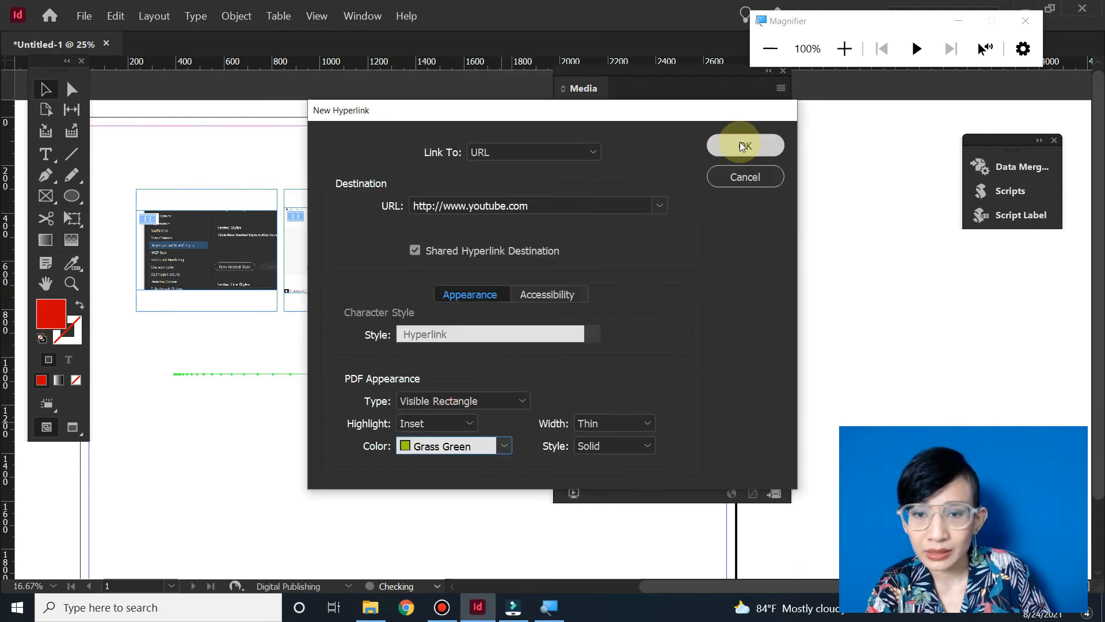
Enter Youtube as the hyperlink's accessibility alt text
{"action": "left_click", "coordinate": [541, 300]}
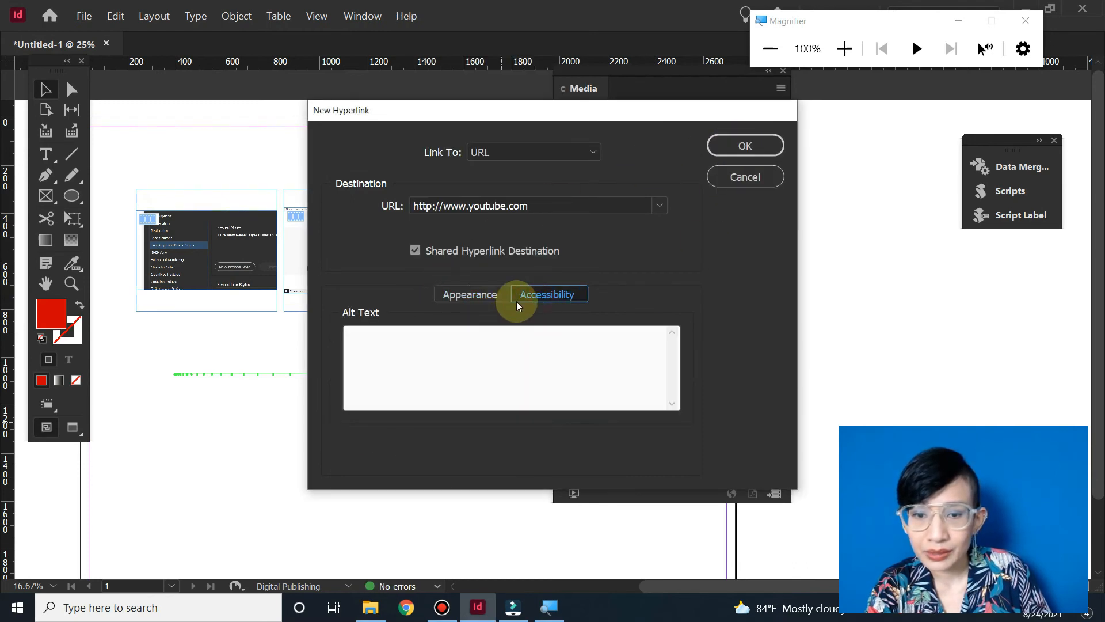
{"action": "left_click", "coordinate": [461, 296]}
{"action": "left_click", "coordinate": [547, 294]}
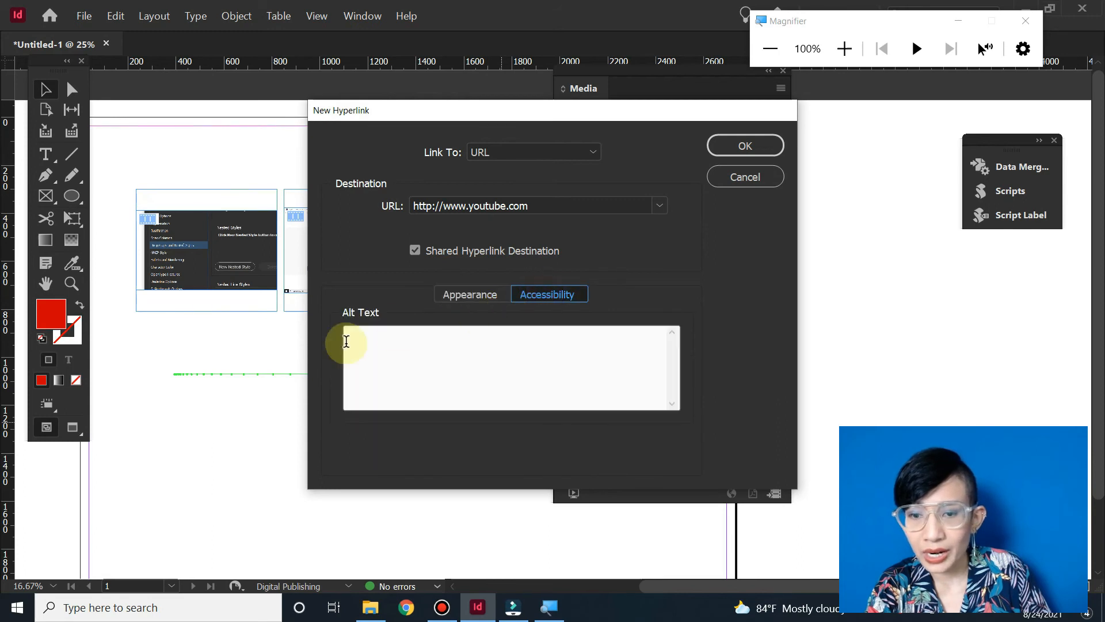
{"action": "left_click", "coordinate": [378, 338]}
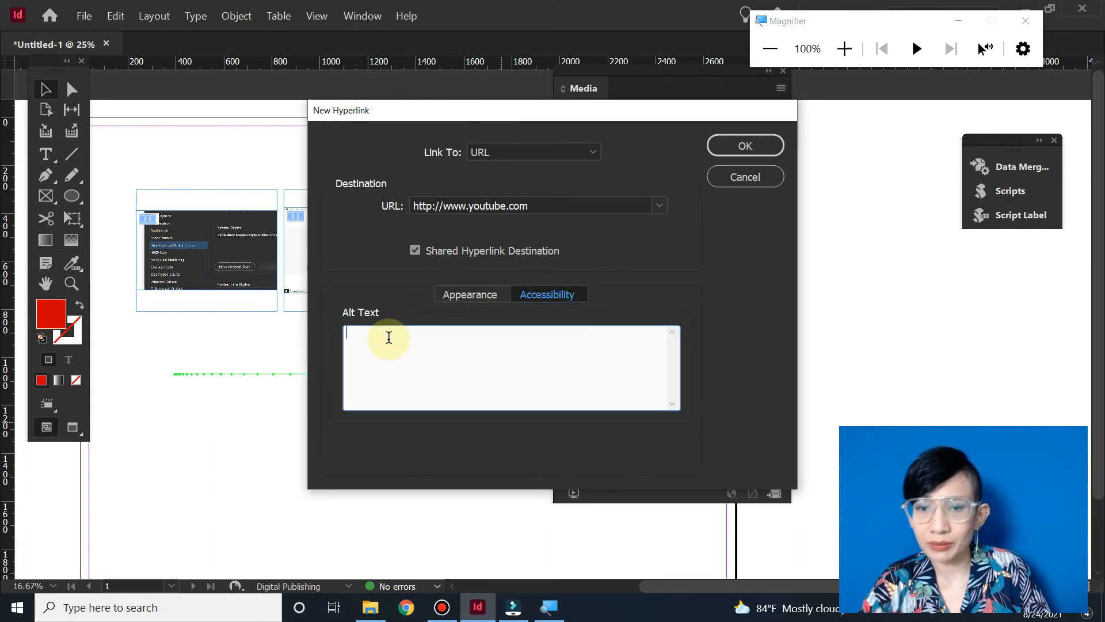
{"action": "type", "text": "Youtb"}
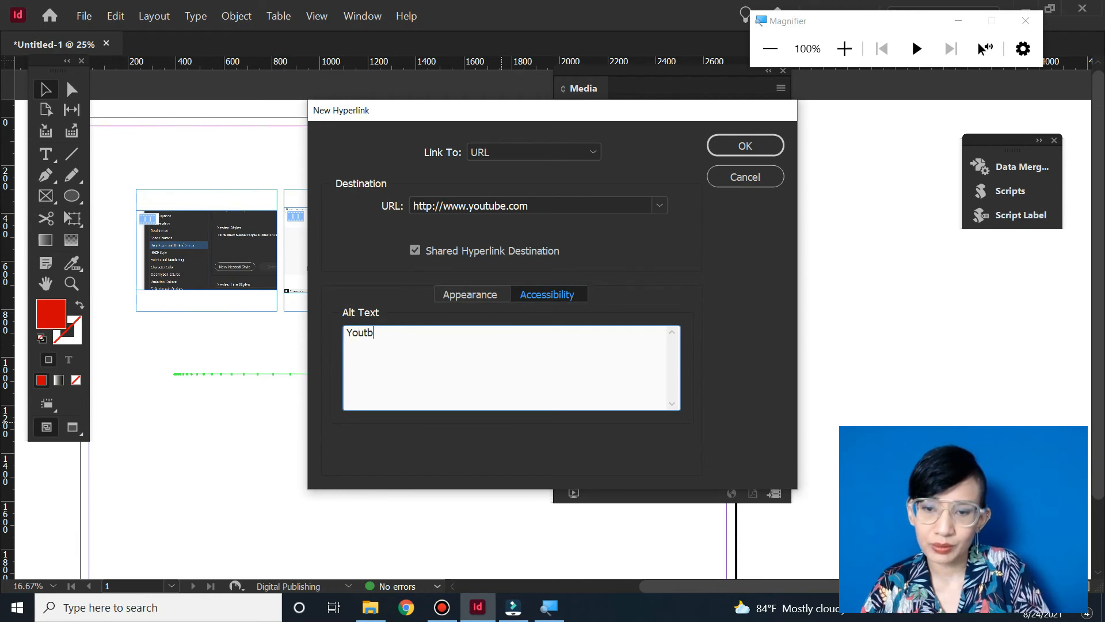
{"action": "key", "text": "BackSpace"}
{"action": "type", "text": "ube"}
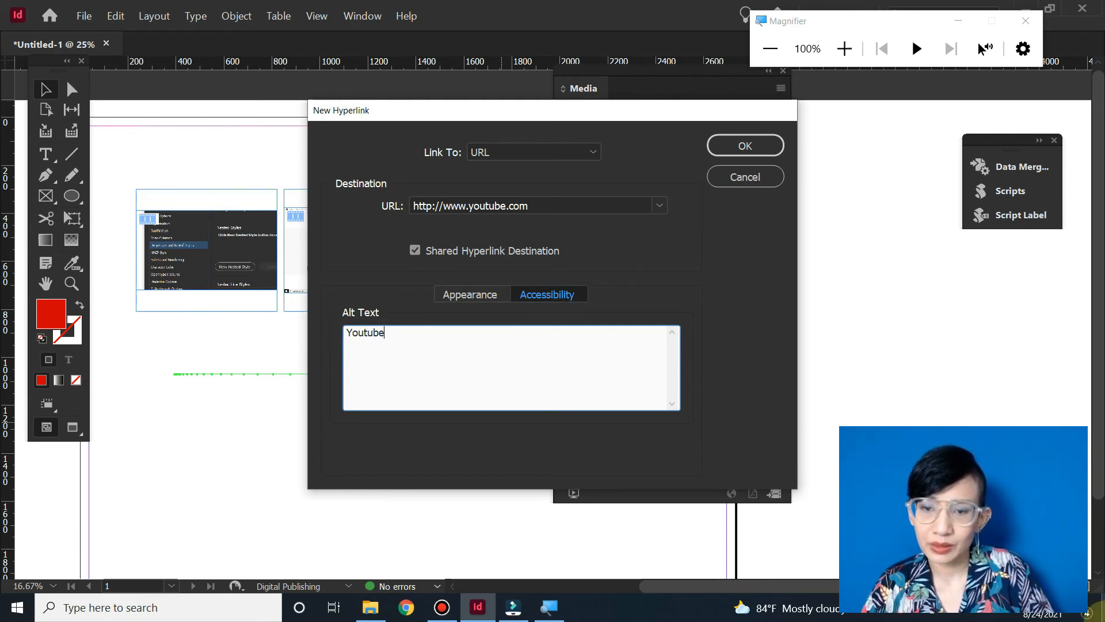
Create the red dot's hyperlink and move the Hyperlinks settings clear of the dot and video frames
{"action": "left_click", "coordinate": [469, 294]}
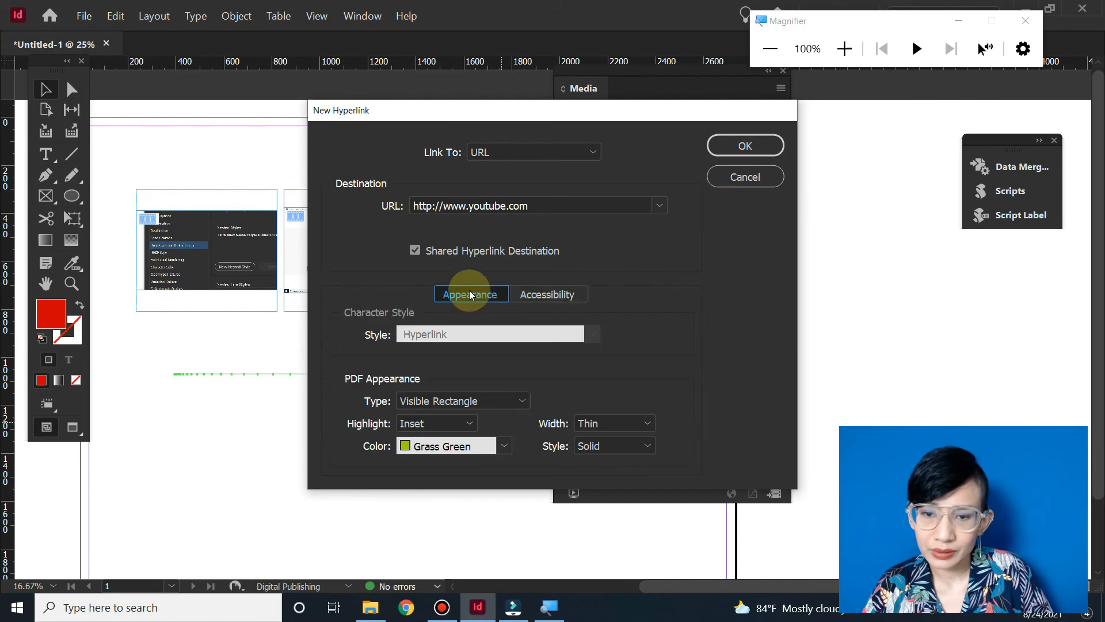
{"action": "left_click", "coordinate": [751, 144]}
{"action": "left_click_drag", "start_coordinate": [436, 147], "coordinate": [627, 148]}
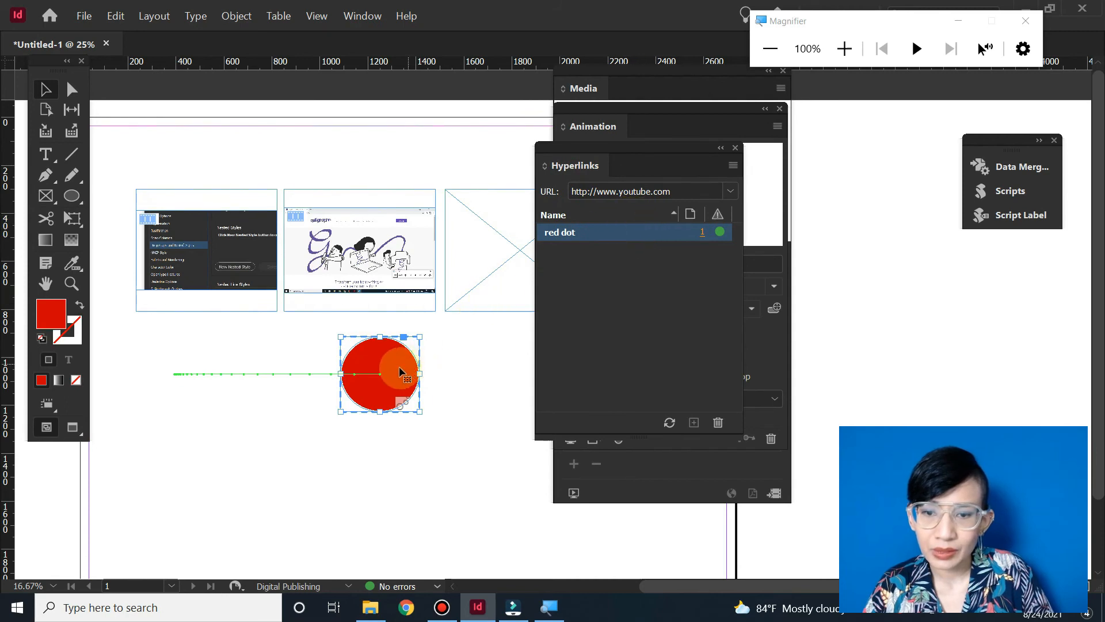
{"action": "left_click", "coordinate": [433, 342]}
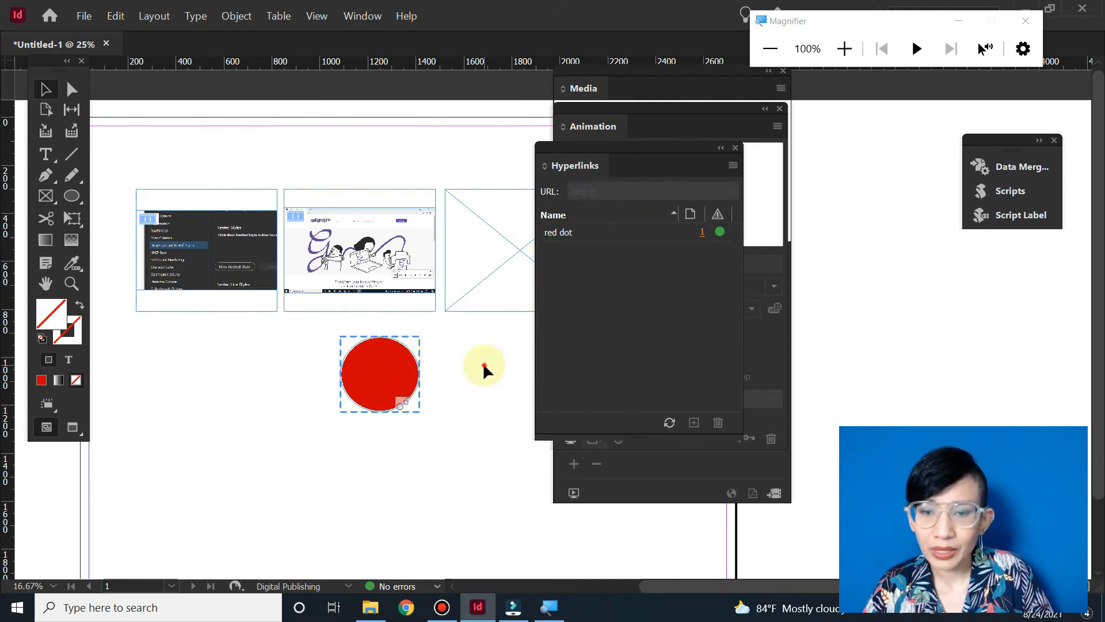
{"action": "left_click", "coordinate": [389, 369]}
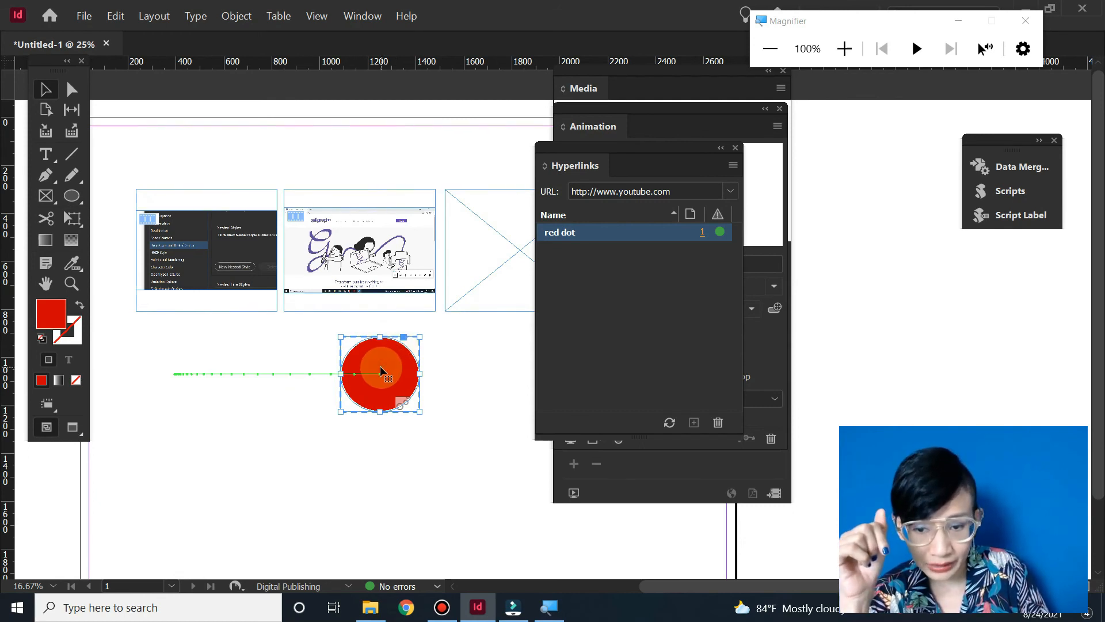
{"action": "left_click", "coordinate": [46, 158]}
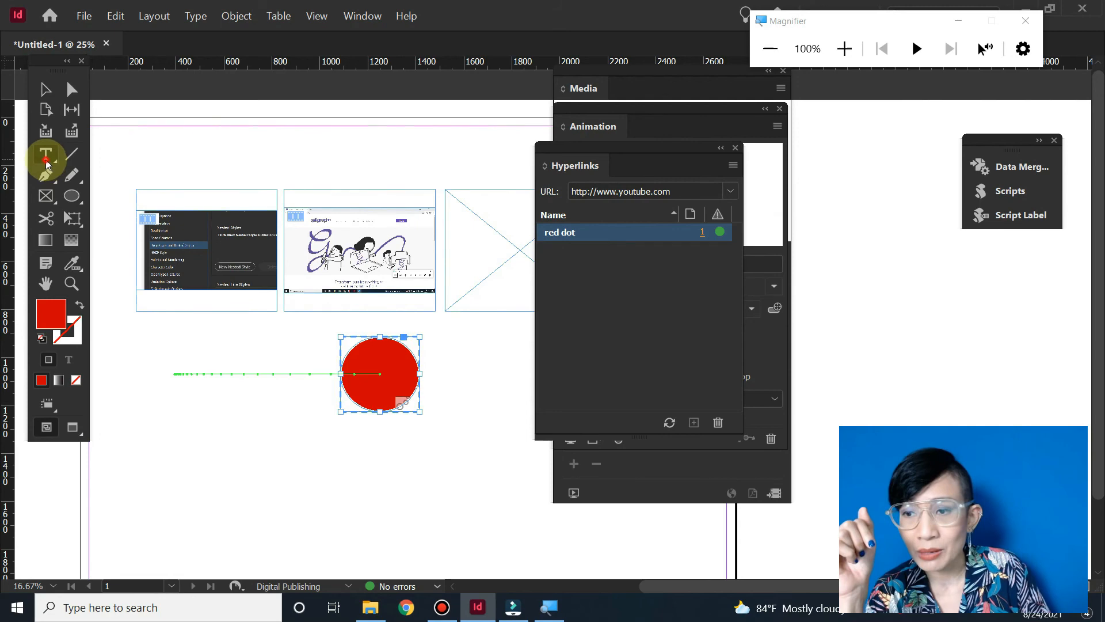
{"action": "left_click", "coordinate": [333, 475]}
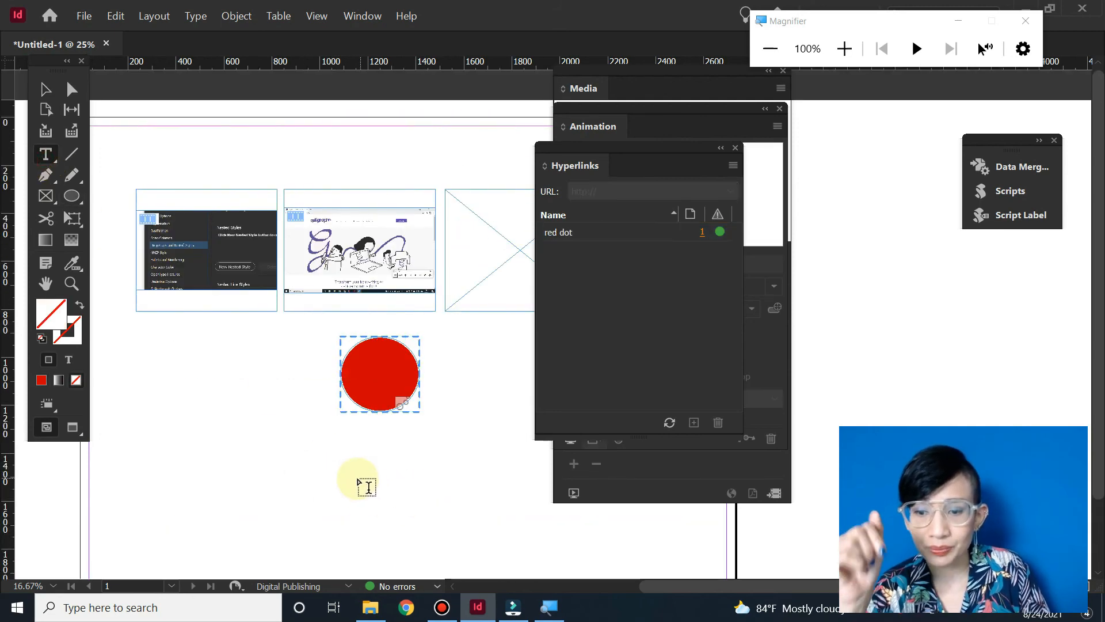
{"action": "left_click_drag", "start_coordinate": [277, 454], "coordinate": [529, 493]}
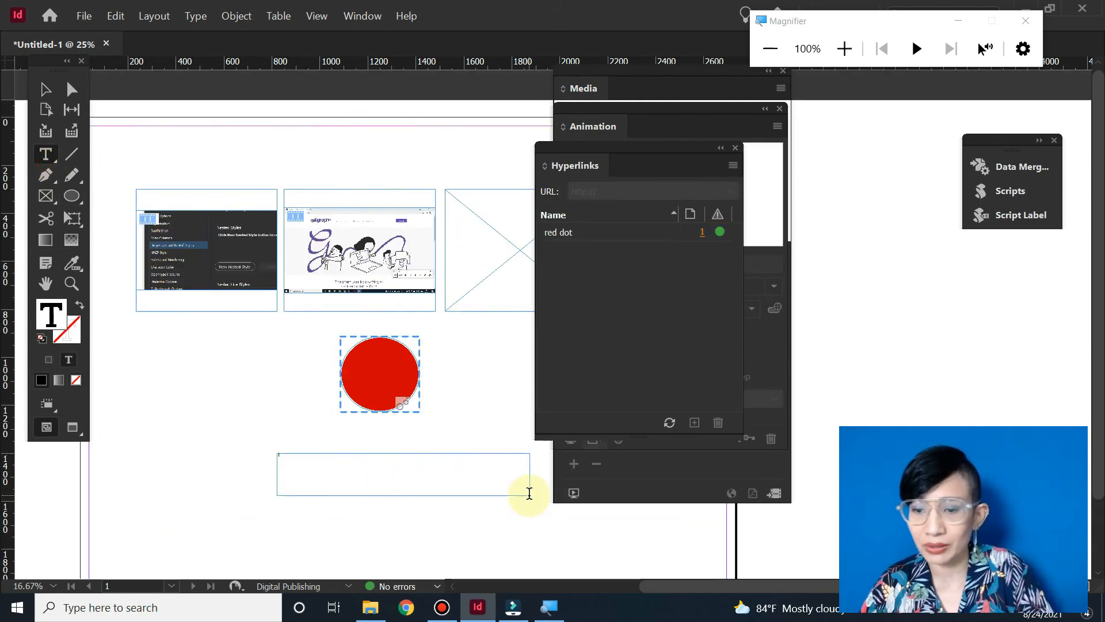
{"action": "type", "text": "cli"}
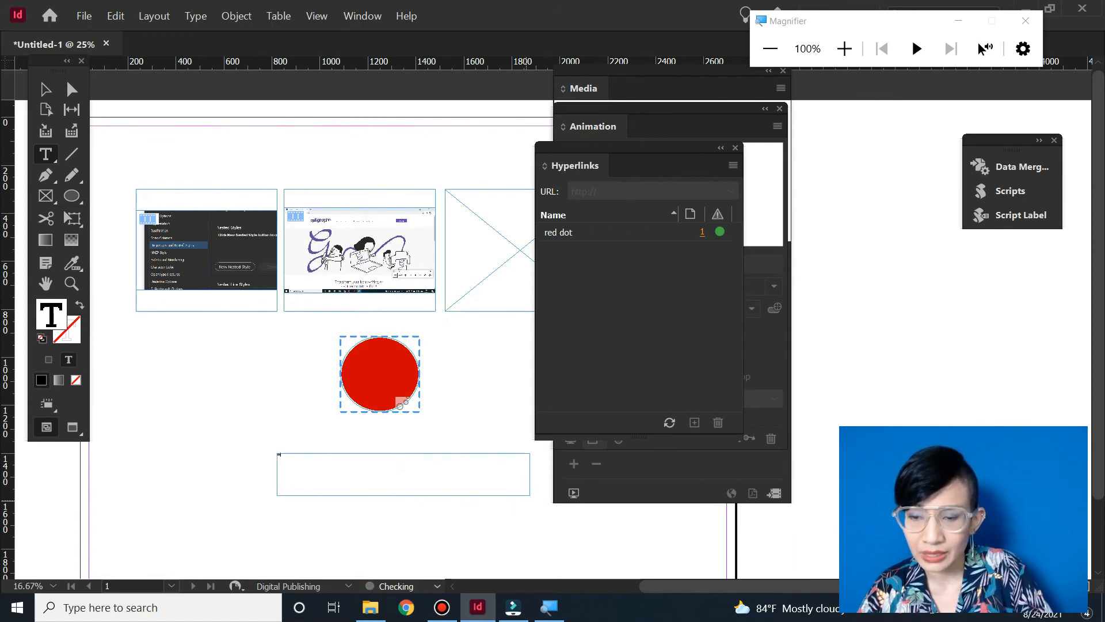
{"action": "type", "text": "ck he"}
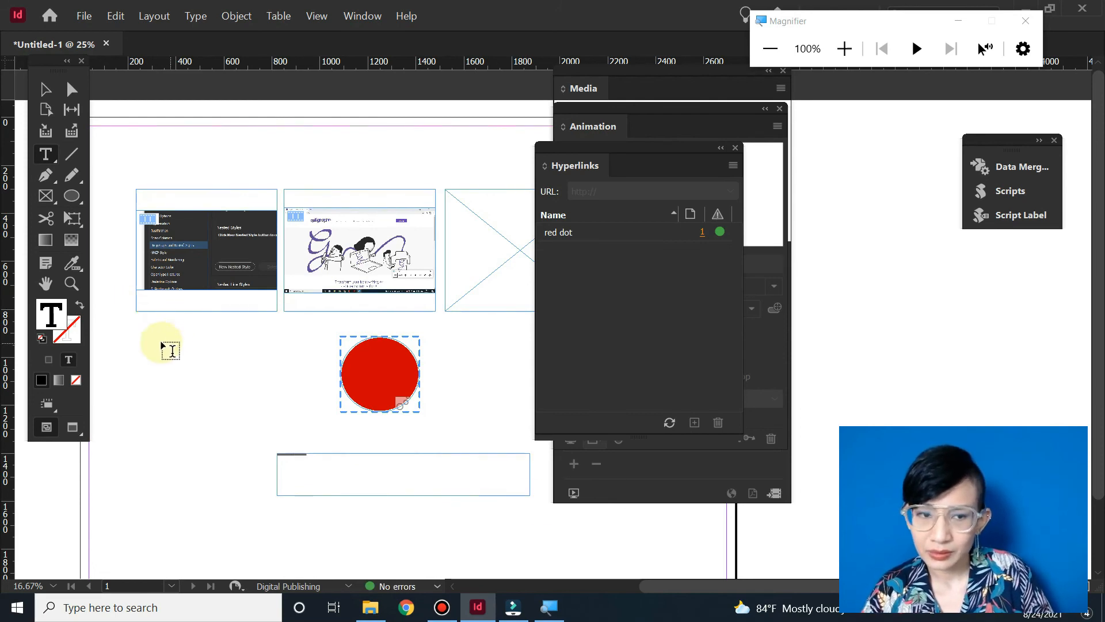
Select all the text in the new frame and display the Character settings
{"action": "left_click", "coordinate": [294, 456]}
{"action": "triple_click", "coordinate": [294, 456]}
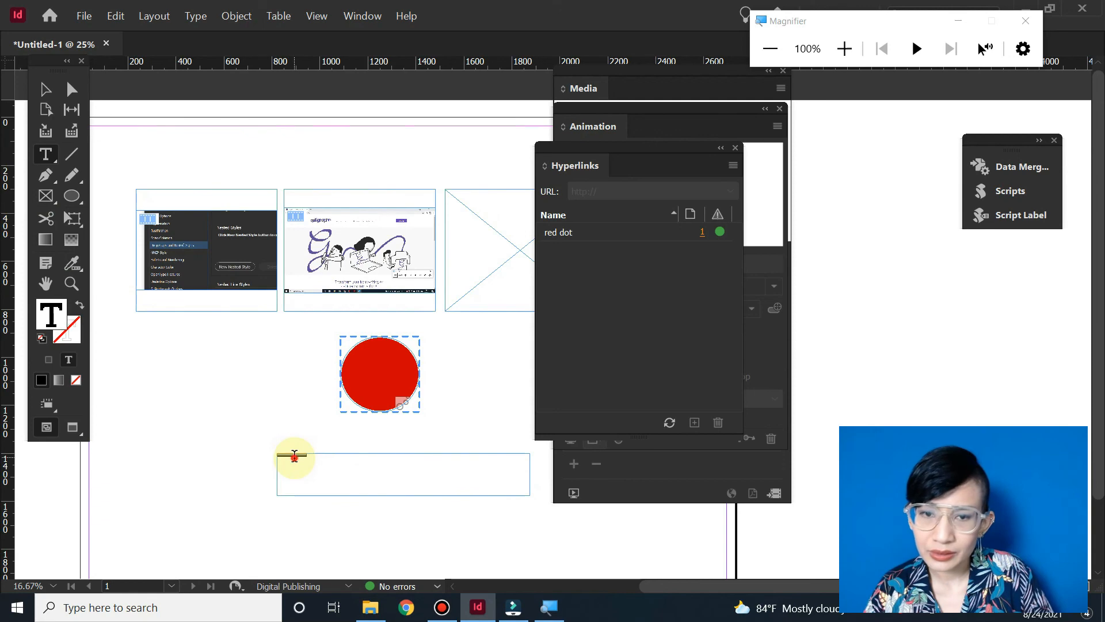
{"action": "left_click", "coordinate": [356, 17]}
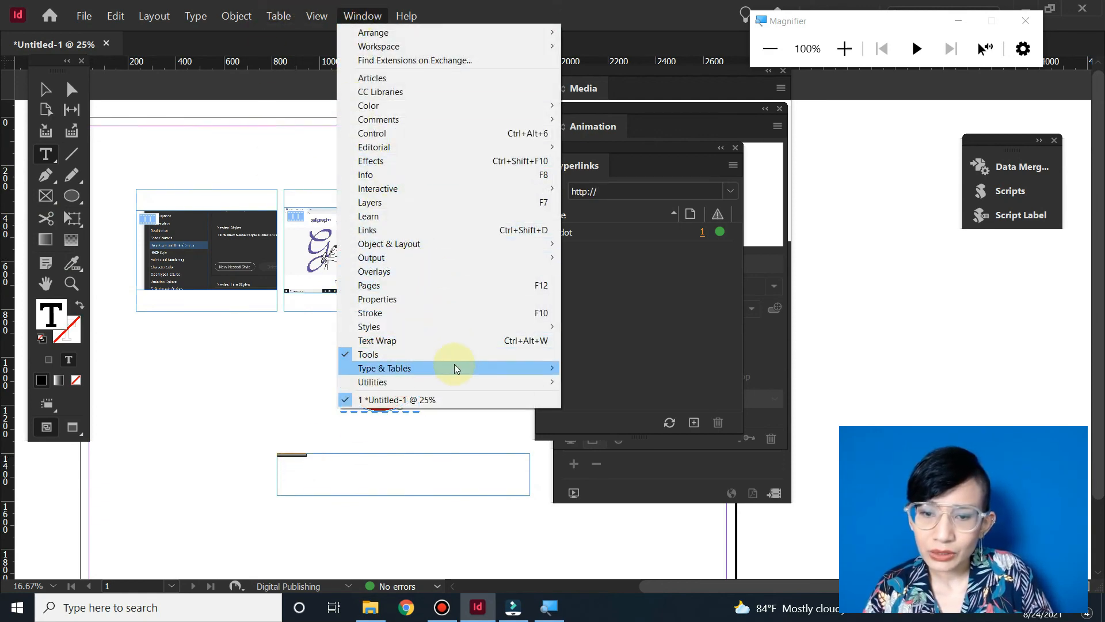
{"action": "mouse_move", "coordinate": [454, 366]}
{"action": "left_click", "coordinate": [667, 369]}
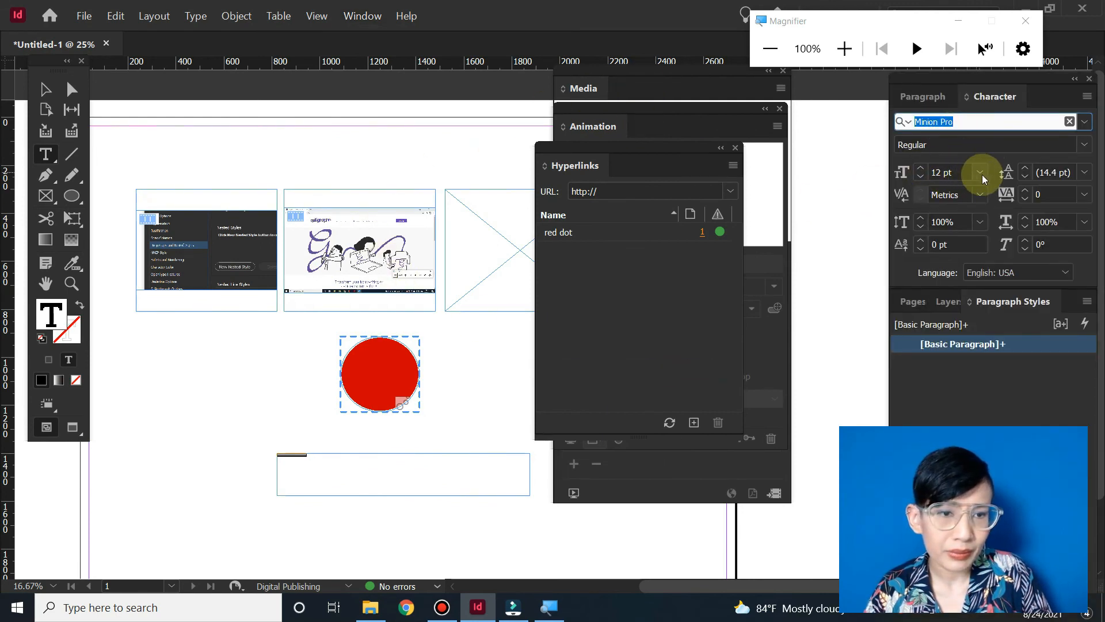
Set the selected text's font size to 72 pt and move its frame up directly beneath the red dot
{"action": "left_click", "coordinate": [921, 168]}
{"action": "left_click", "coordinate": [921, 168]}
{"action": "left_click", "coordinate": [921, 168]}
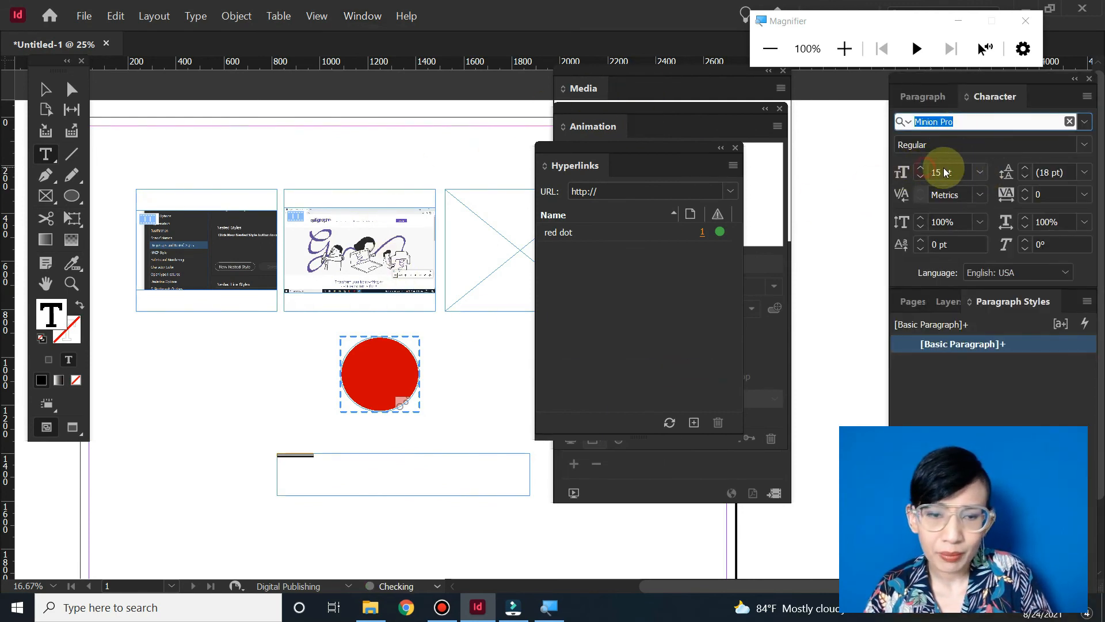
{"action": "left_click", "coordinate": [901, 173]}
{"action": "type", "text": "7"}
{"action": "key", "text": "Return"}
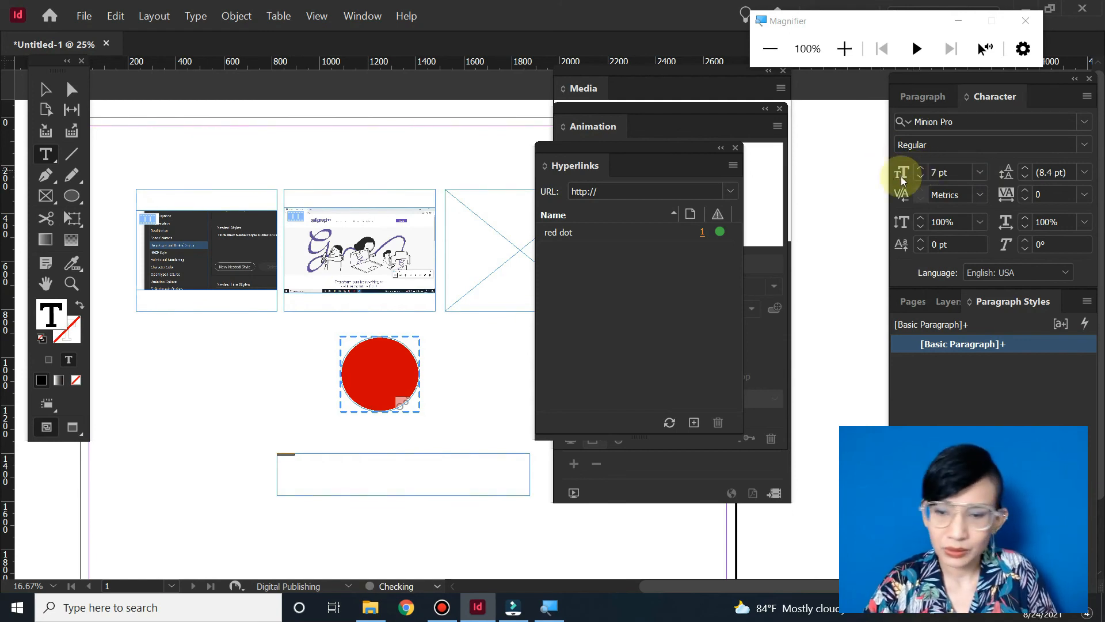
{"action": "left_click_drag", "start_coordinate": [952, 173], "coordinate": [914, 179]}
{"action": "type", "text": "7"}
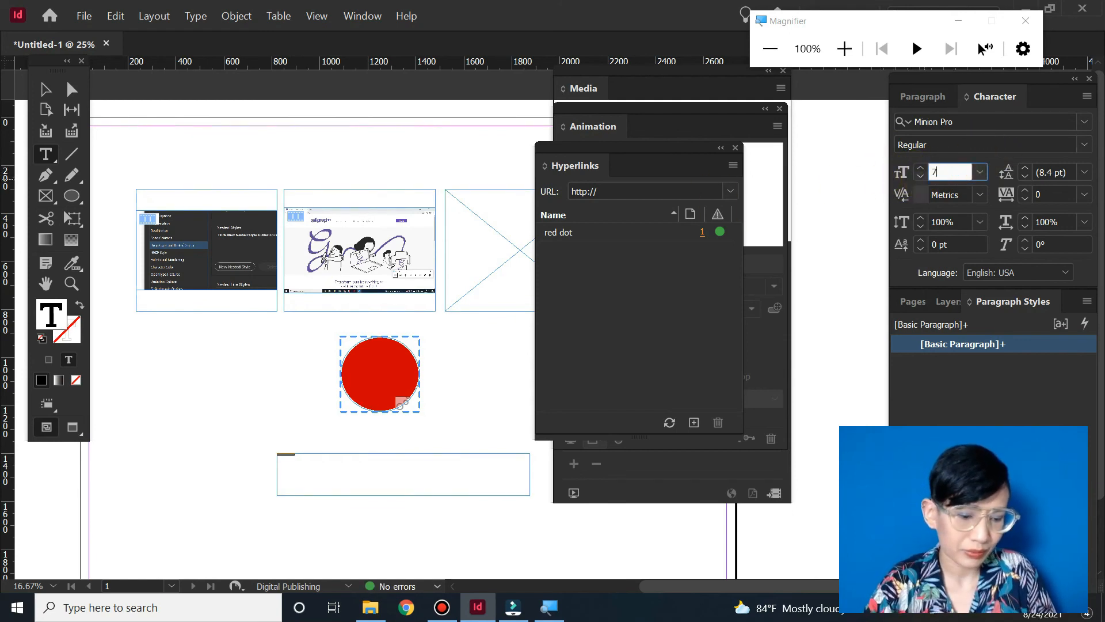
{"action": "type", "text": "2"}
{"action": "key", "text": "Return"}
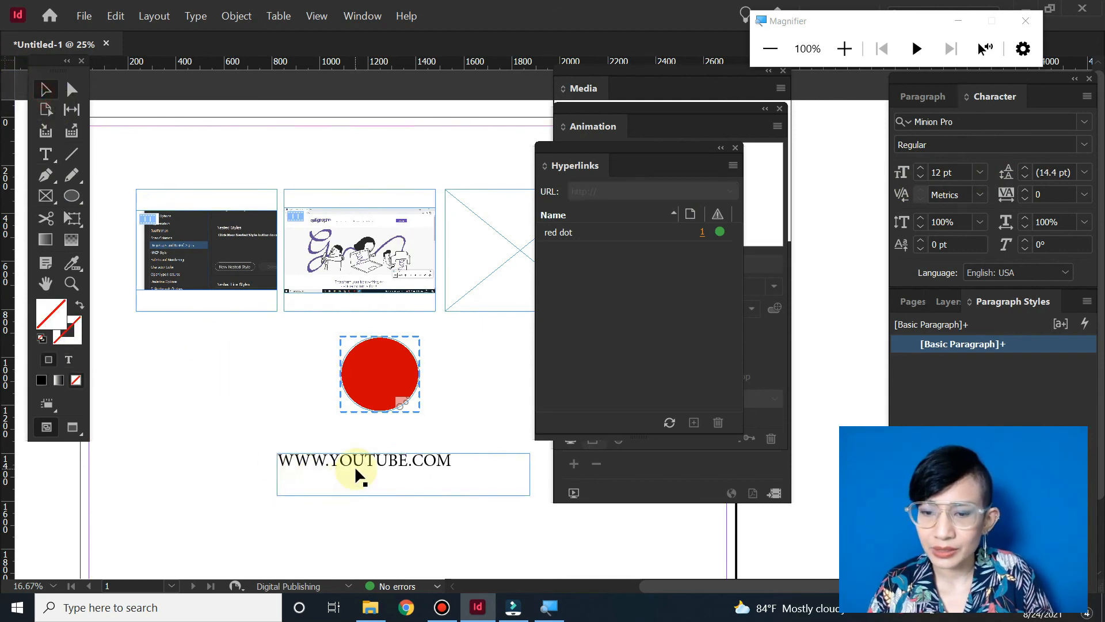
{"action": "left_click_drag", "start_coordinate": [355, 465], "coordinate": [378, 438]}
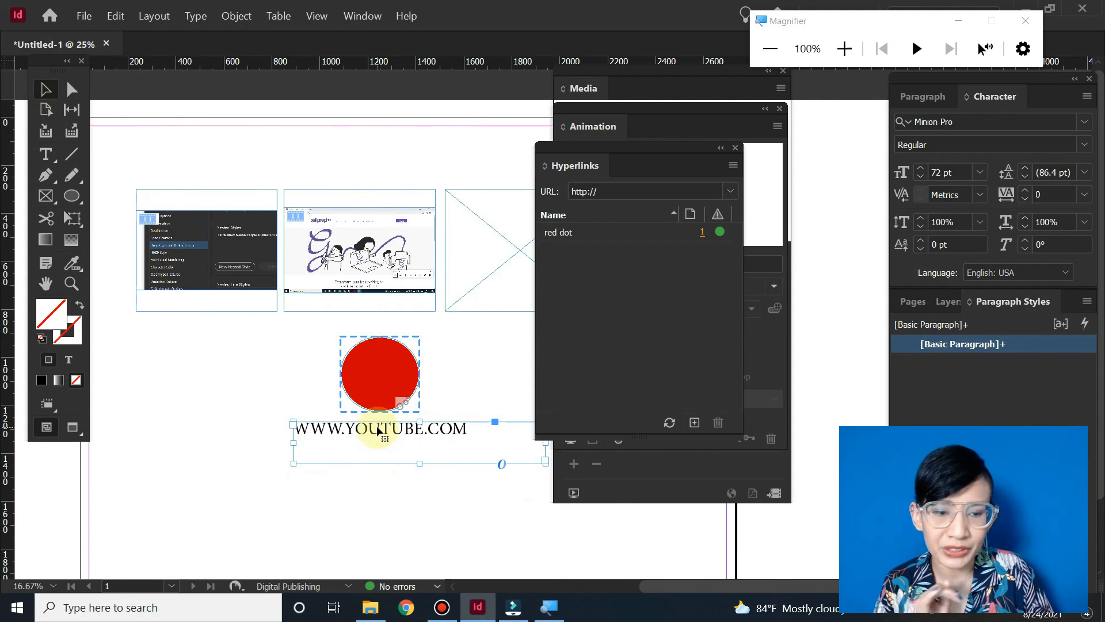
{"action": "triple_click", "coordinate": [378, 437]}
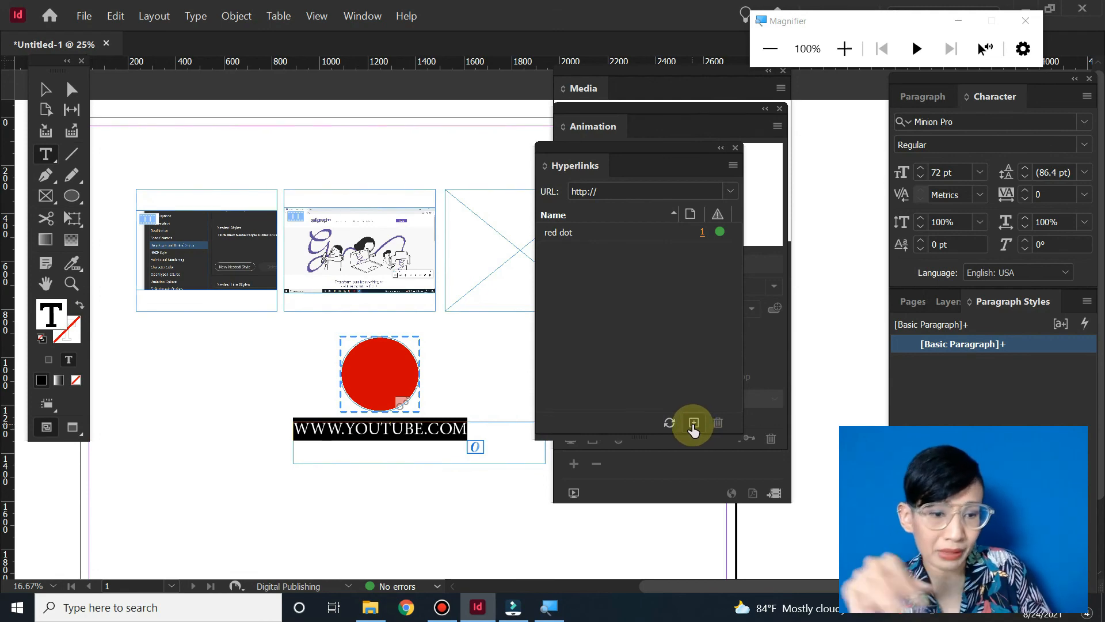
{"action": "left_click", "coordinate": [695, 425]}
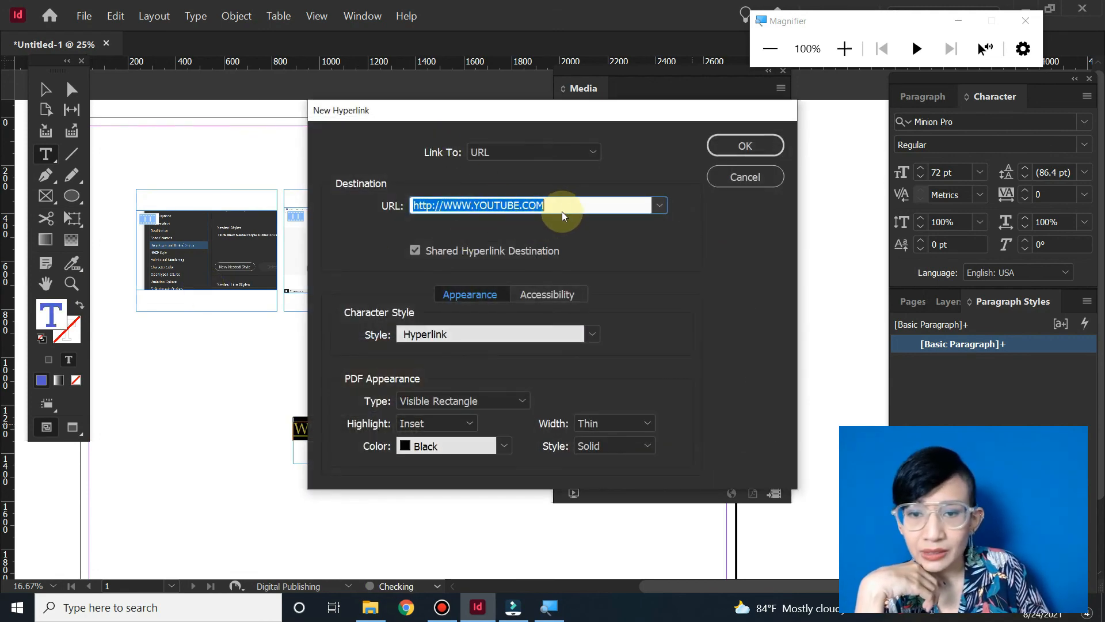
{"action": "left_click_drag", "start_coordinate": [474, 117], "coordinate": [645, 126]}
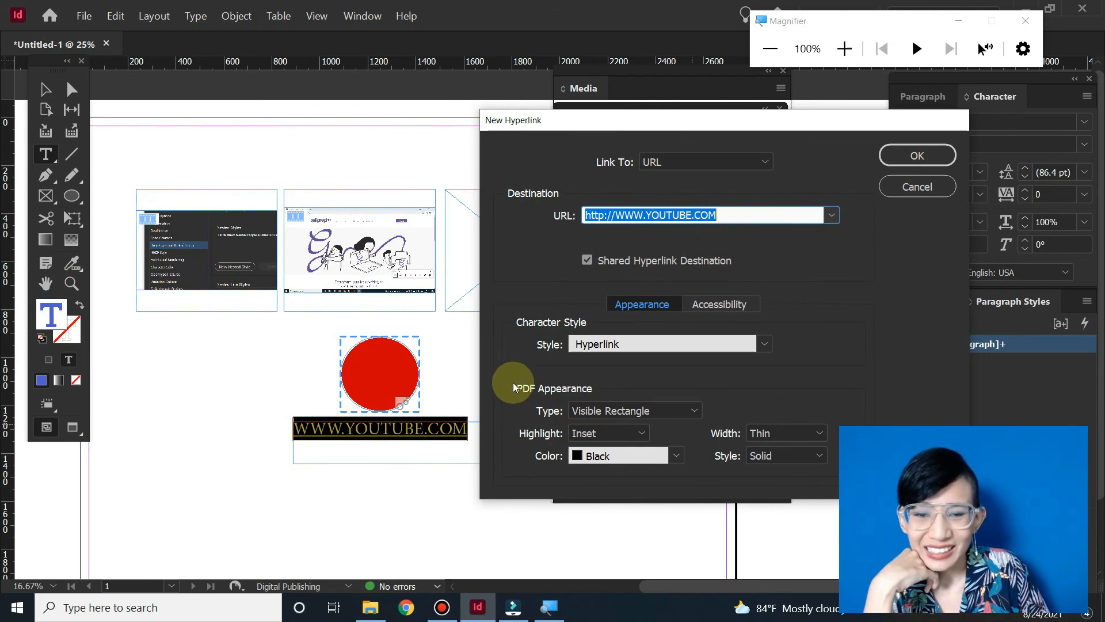
Examine the PDF appearance type and highlight choices for the new text hyperlink
{"action": "left_click", "coordinate": [633, 410]}
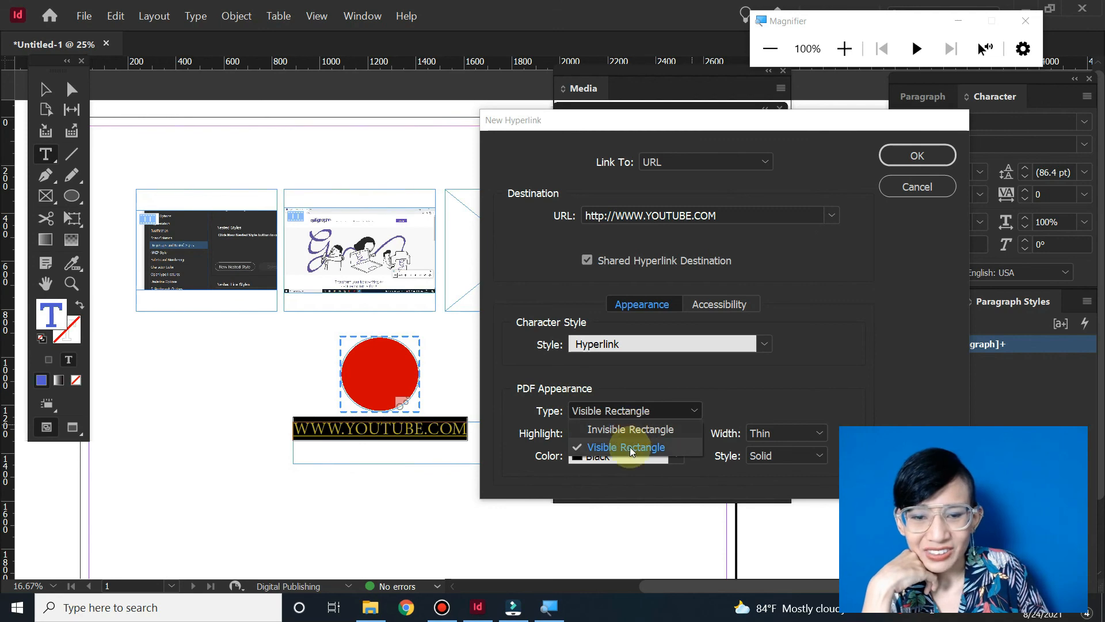
{"action": "left_click", "coordinate": [626, 447]}
{"action": "left_click", "coordinate": [636, 433]}
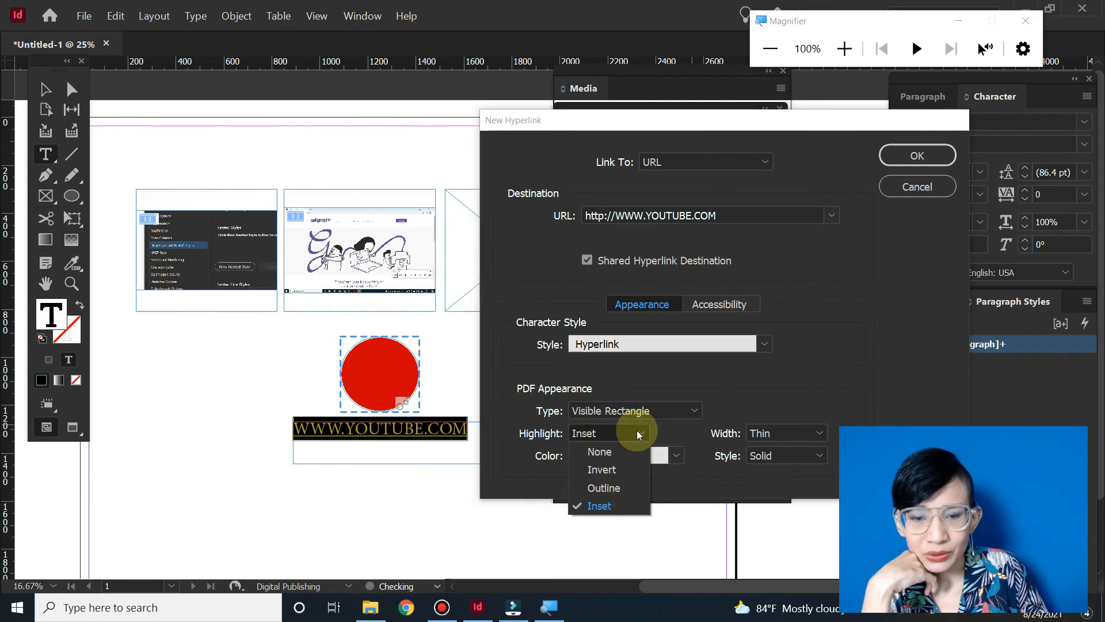
{"action": "left_click", "coordinate": [686, 410]}
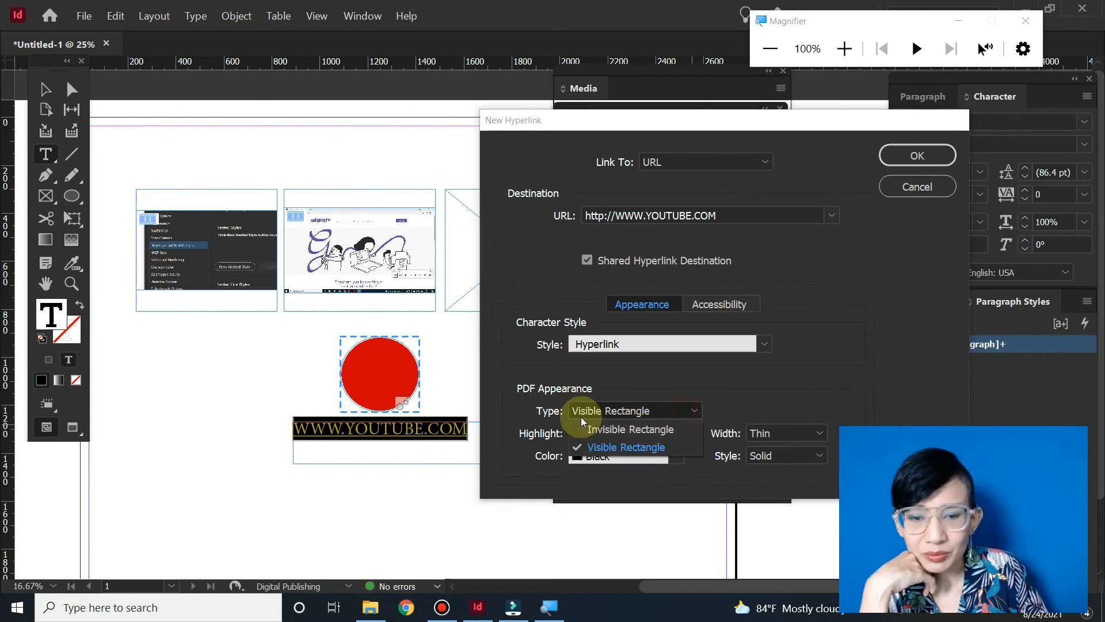
{"action": "left_click", "coordinate": [708, 382]}
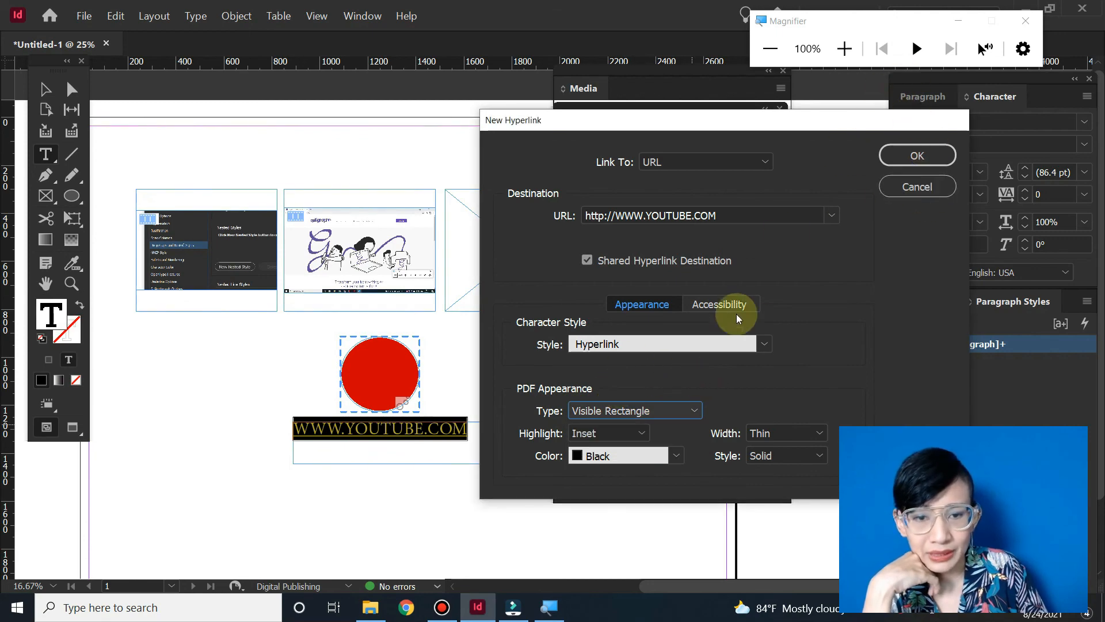
{"action": "left_click", "coordinate": [614, 410]}
{"action": "left_click", "coordinate": [630, 437]}
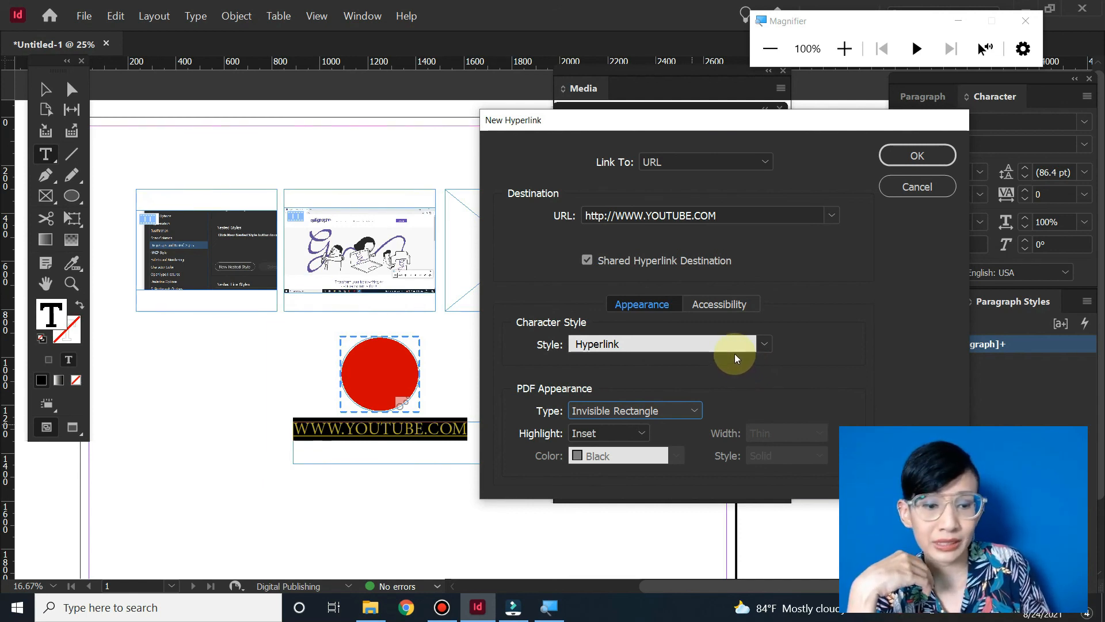
{"action": "left_click", "coordinate": [611, 410]}
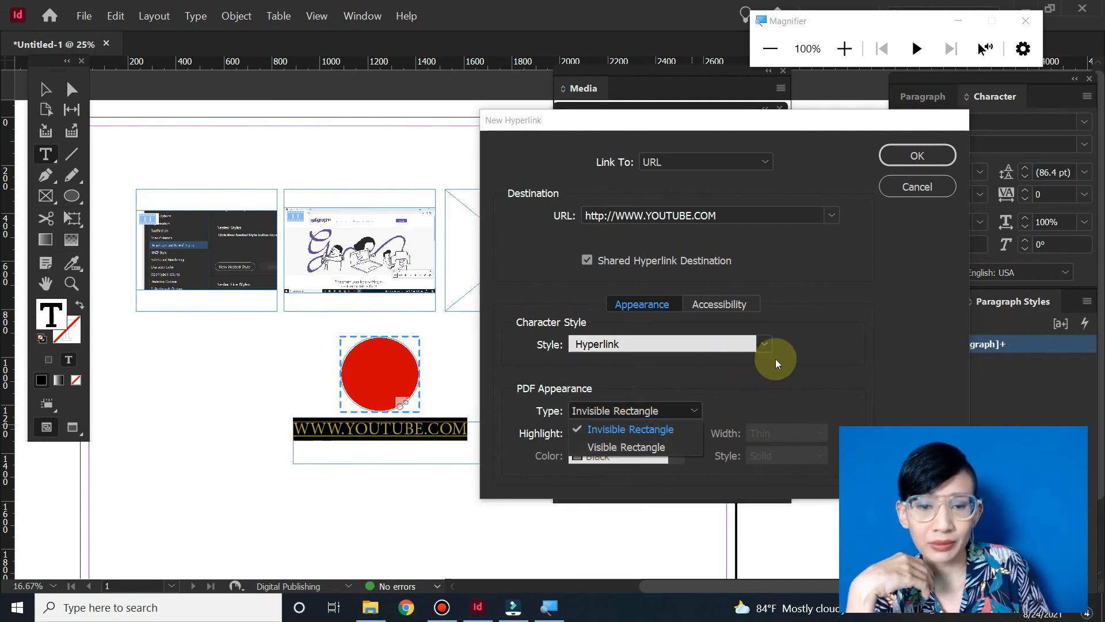
{"action": "left_click", "coordinate": [926, 253]}
{"action": "left_click", "coordinate": [666, 412]}
{"action": "left_click", "coordinate": [797, 365]}
{"action": "left_click", "coordinate": [918, 159]}
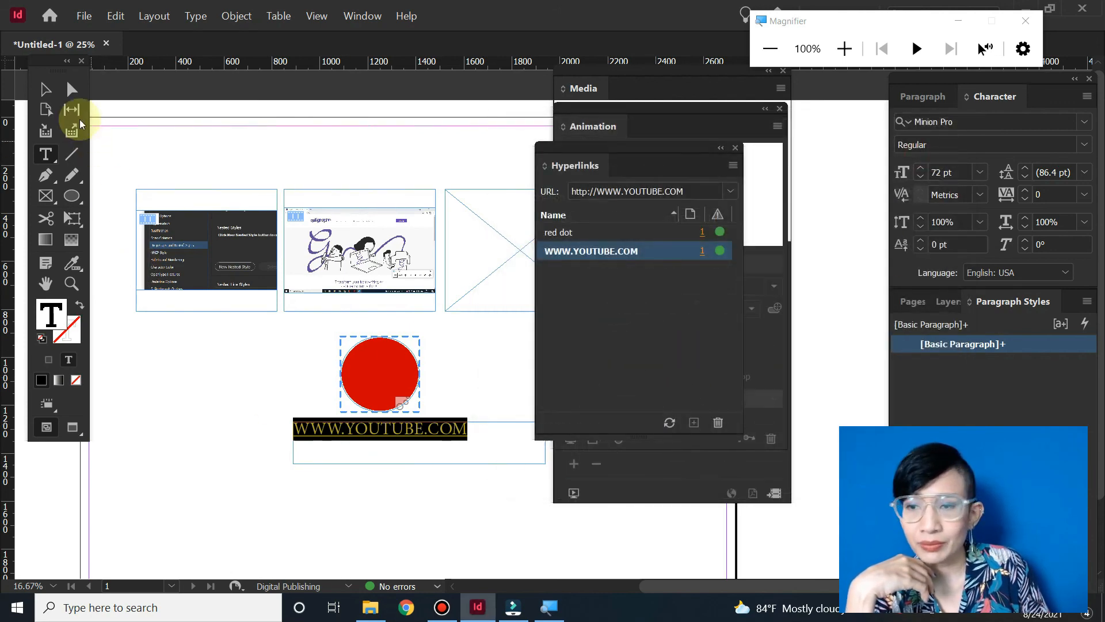
Leave text editing, select the red dot's entry in the hyperlink list and move the Hyperlinks settings beside the Animation settings
{"action": "left_click", "coordinate": [45, 90]}
{"action": "left_click", "coordinate": [603, 251]}
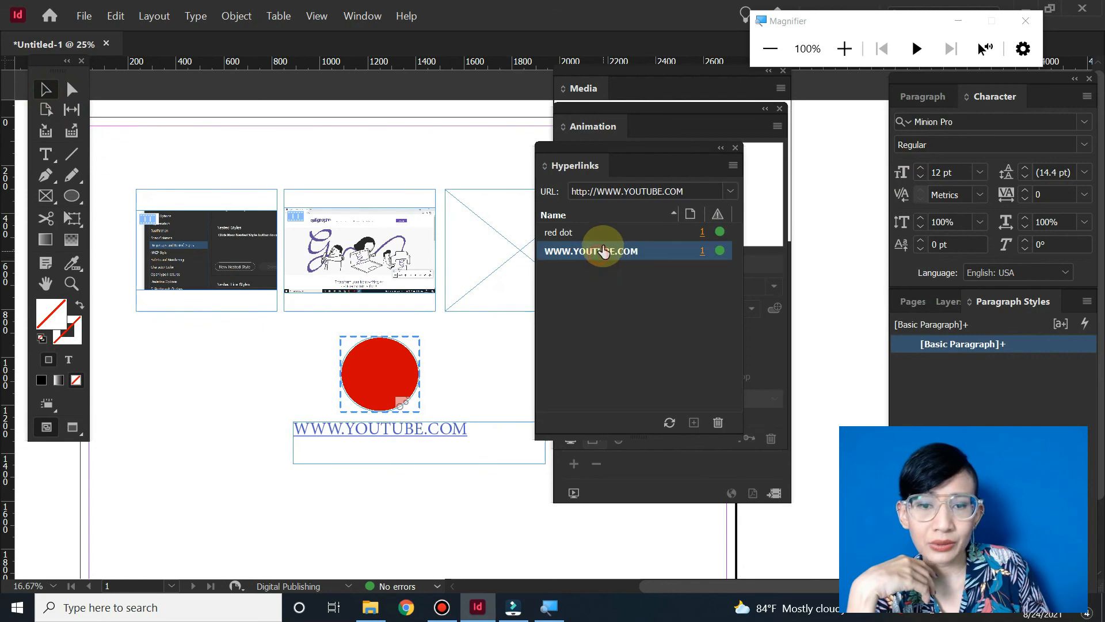
{"action": "left_click", "coordinate": [601, 233]}
{"action": "left_click_drag", "start_coordinate": [629, 148], "coordinate": [438, 123]}
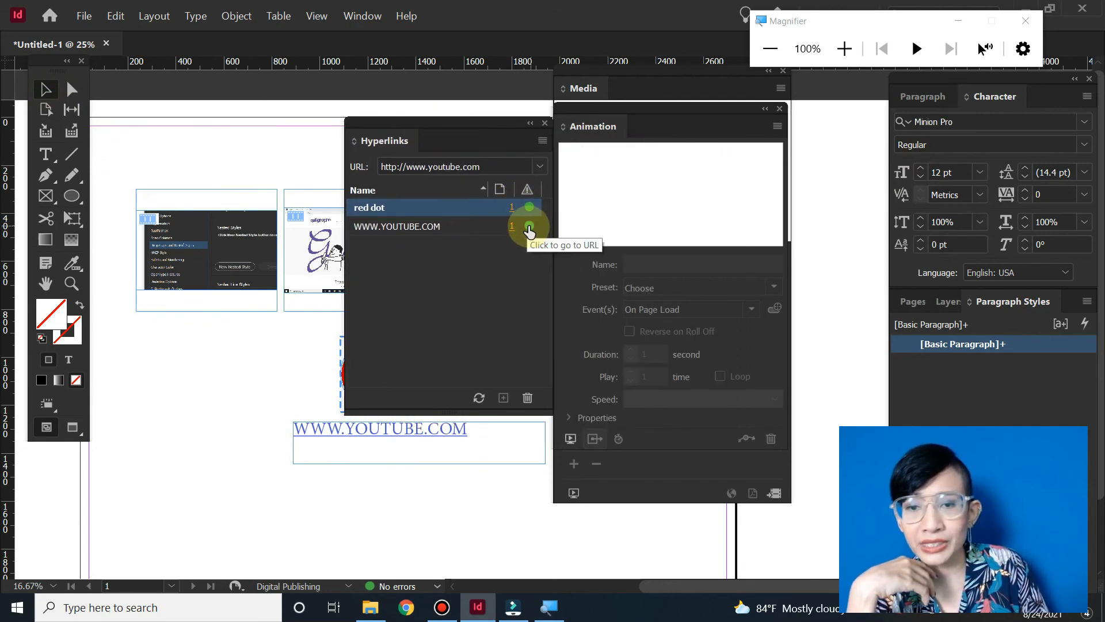